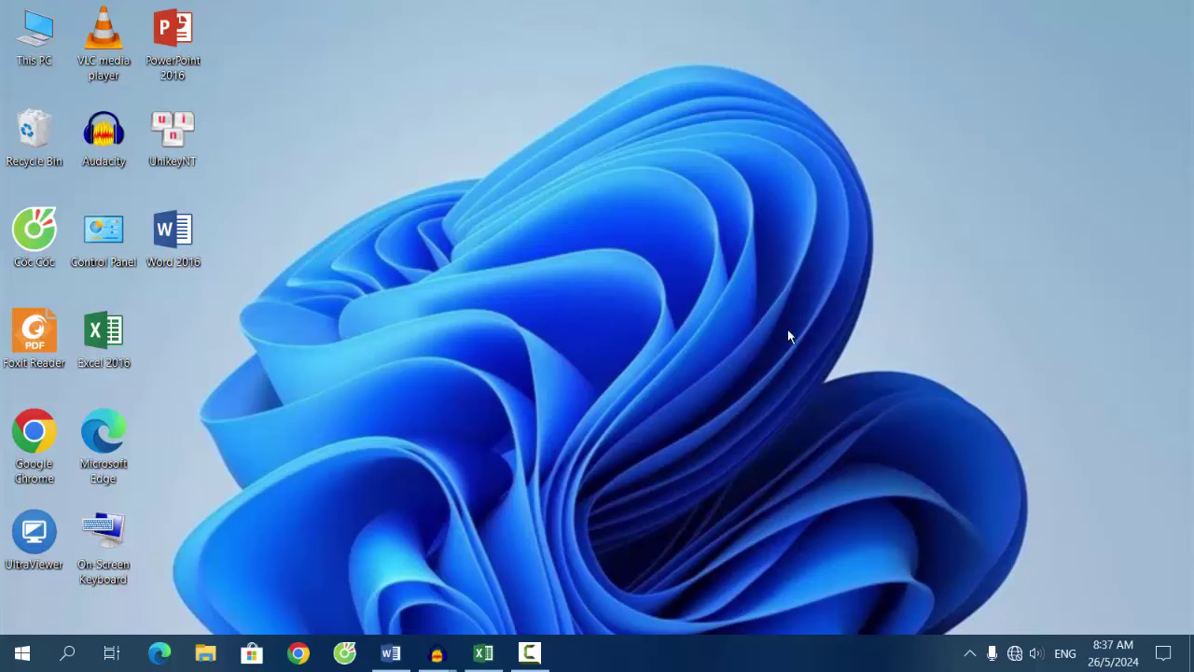
# - Refresh the Windows desktop from its right-click menu
pyautogui.rightClick(565, 300)
pyautogui.rightClick(532, 301)
pyautogui.click(551, 355)
# - Launch Excel 2016 with a blank workbook, maximize it, and look over the View, Review and Data tabs
pyautogui.doubleClick(114, 347)
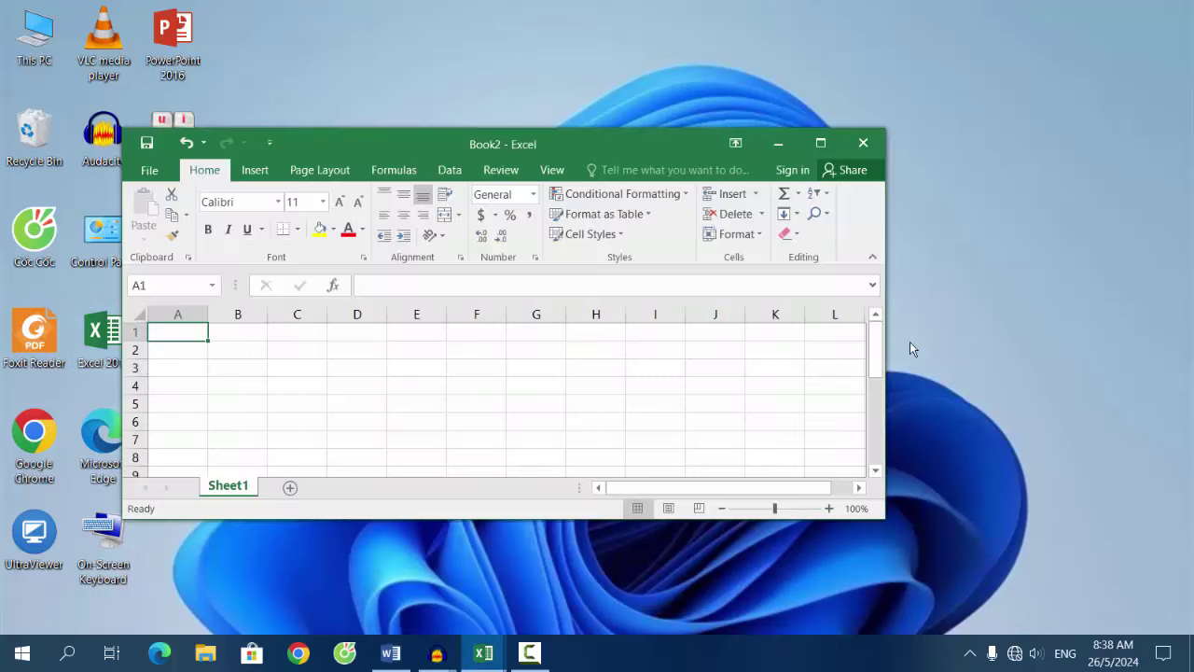
pyautogui.click(821, 144)
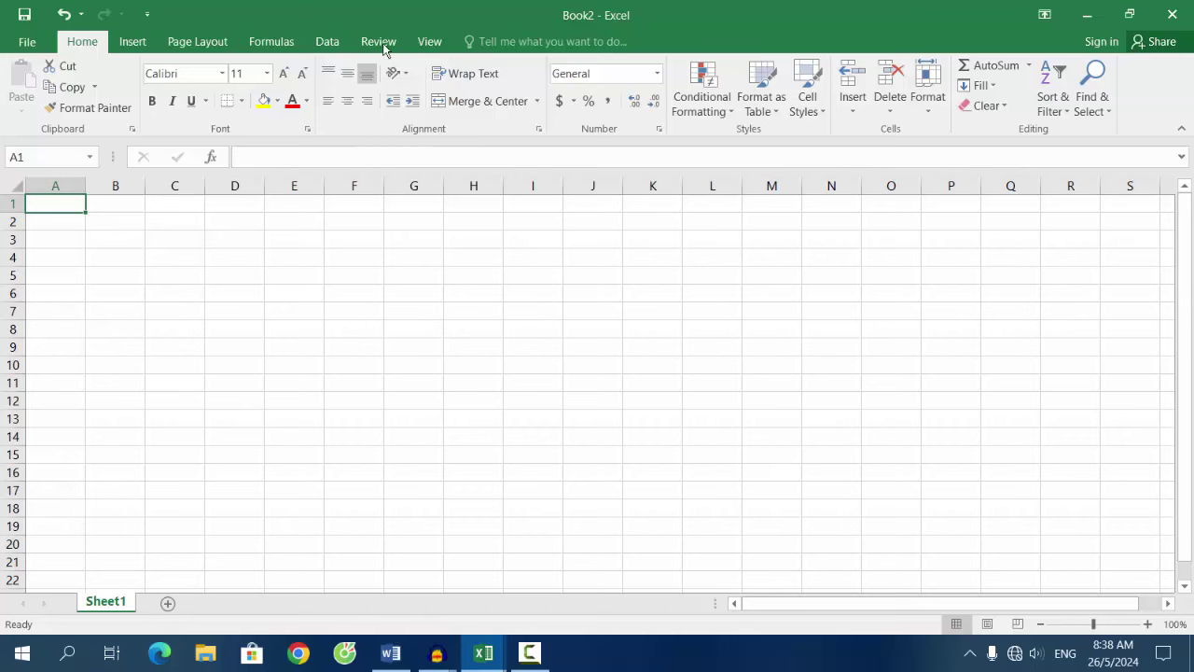
pyautogui.click(429, 42)
pyautogui.click(378, 42)
pyautogui.click(332, 42)
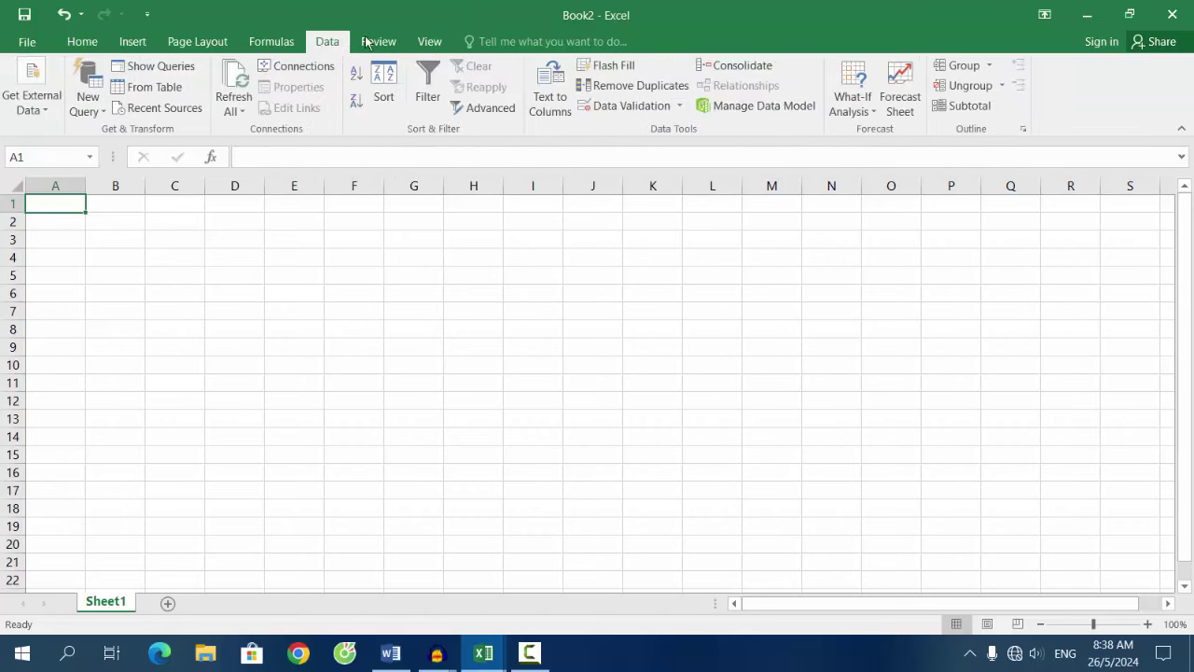
# - Minimize Excel and refresh the desktop again
pyautogui.click(1072, 13)
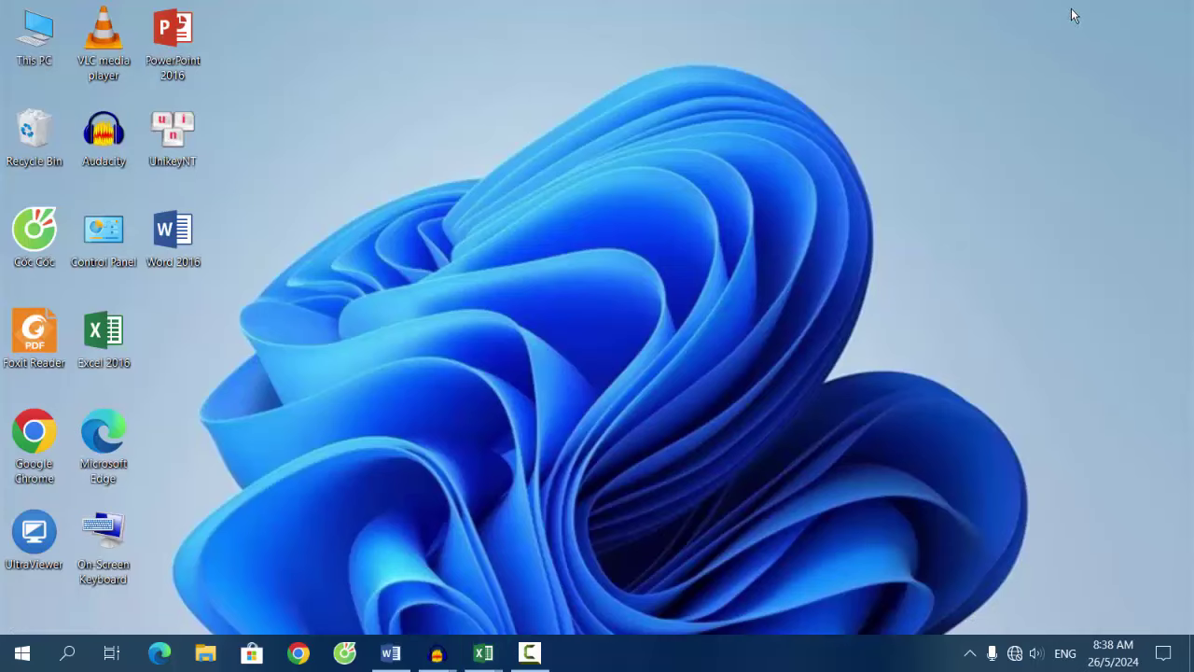
pyautogui.rightClick(331, 246)
pyautogui.click(373, 304)
pyautogui.rightClick(334, 245)
pyautogui.click(373, 304)
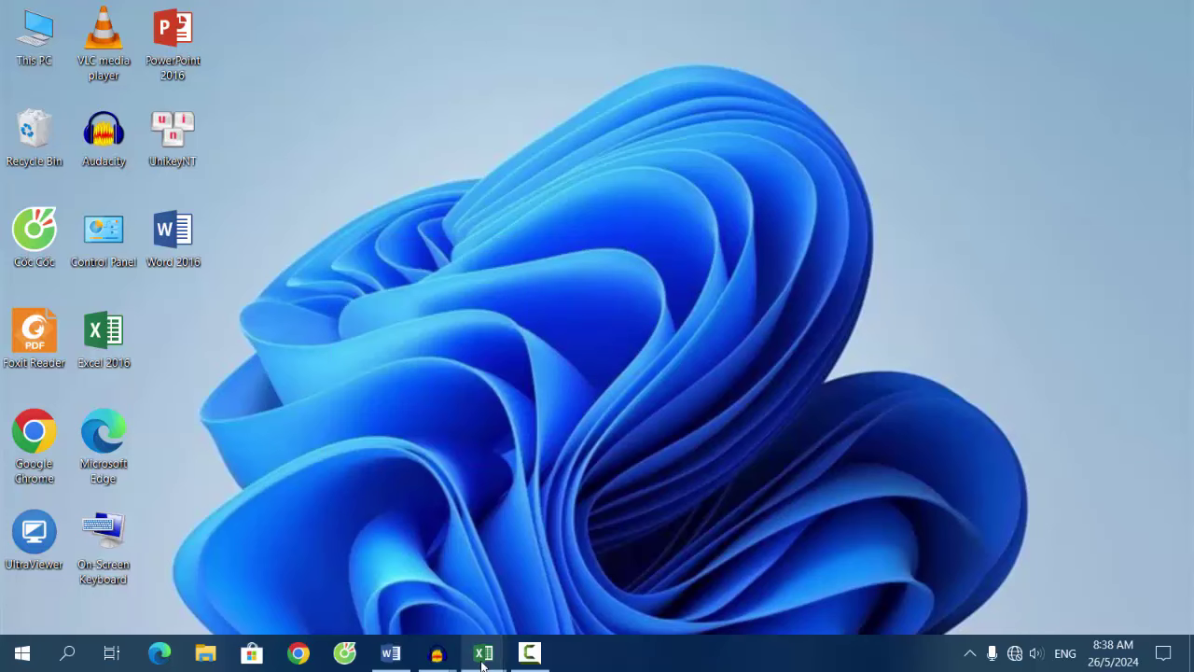
# - Switch to the CAC-HAM-EXCEL Word document listing Excel functions
pyautogui.click(390, 653)
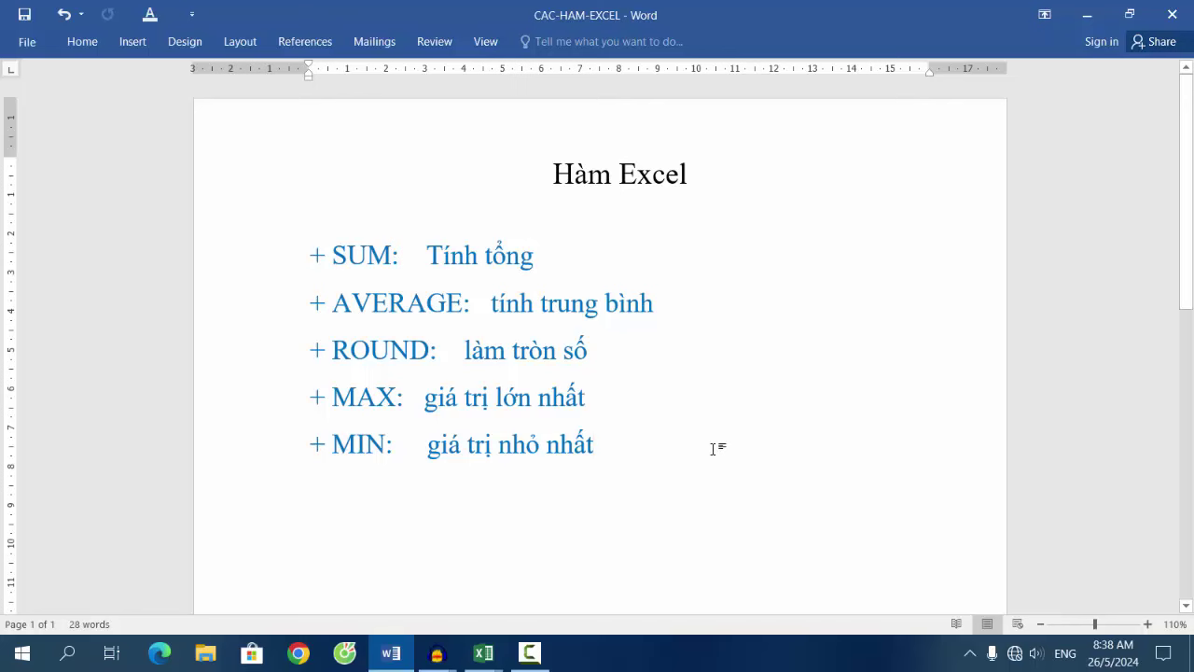
pyautogui.scroll(-2, 716, 446)
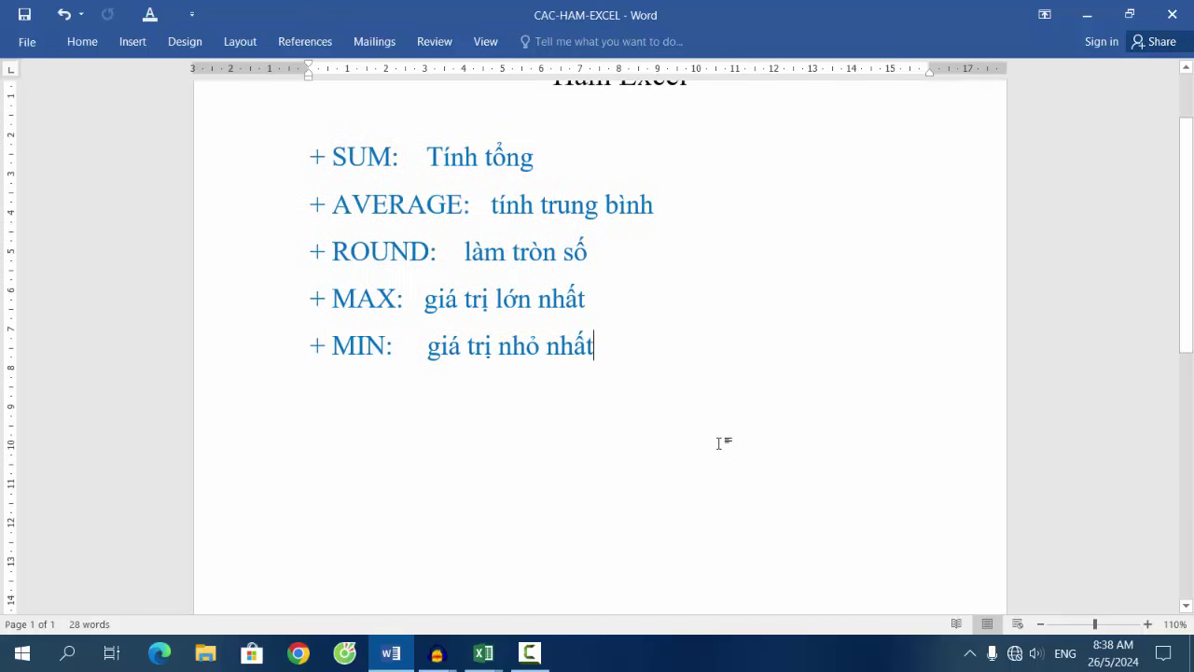
pyautogui.scroll(2, 718, 443)
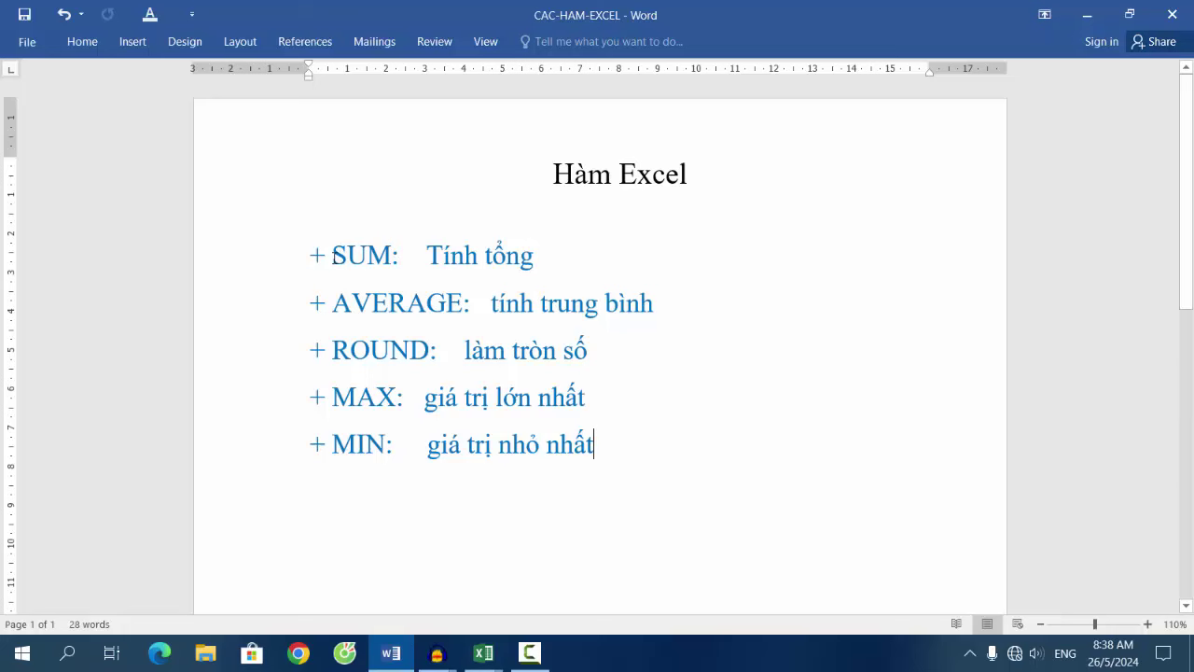
# - Highlight the SUM, AVERAGE and ROUND entries and their descriptions one at a time
pyautogui.moveTo(333, 254); pyautogui.dragTo(534, 258)
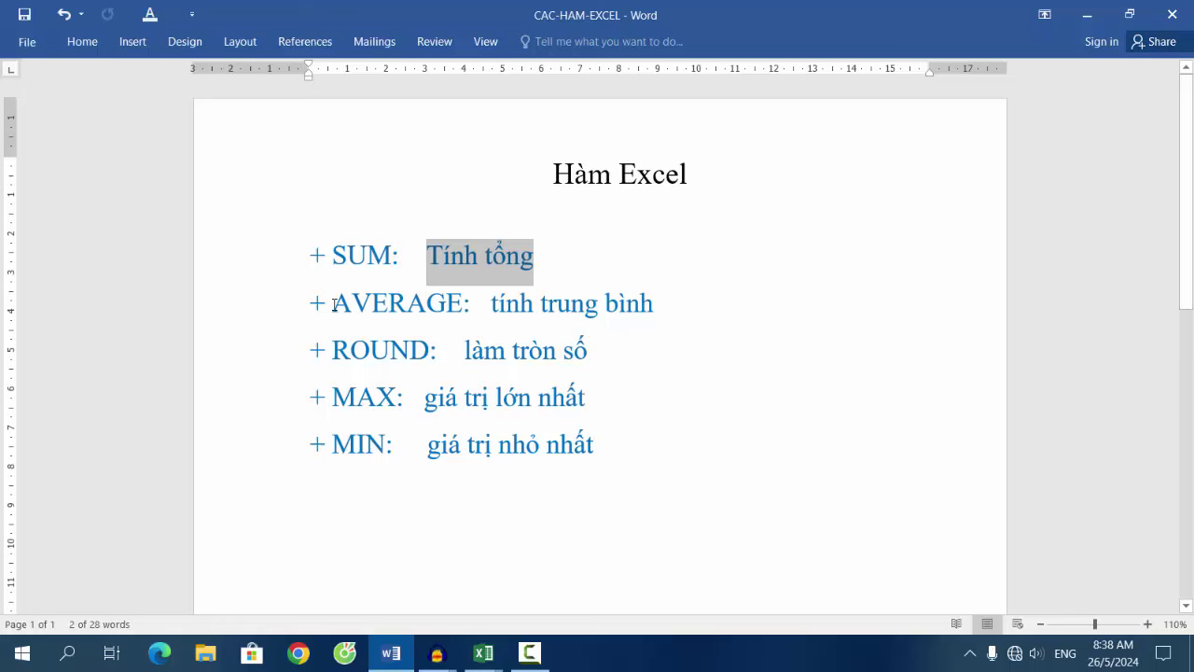
pyautogui.moveTo(334, 304); pyautogui.dragTo(655, 313)
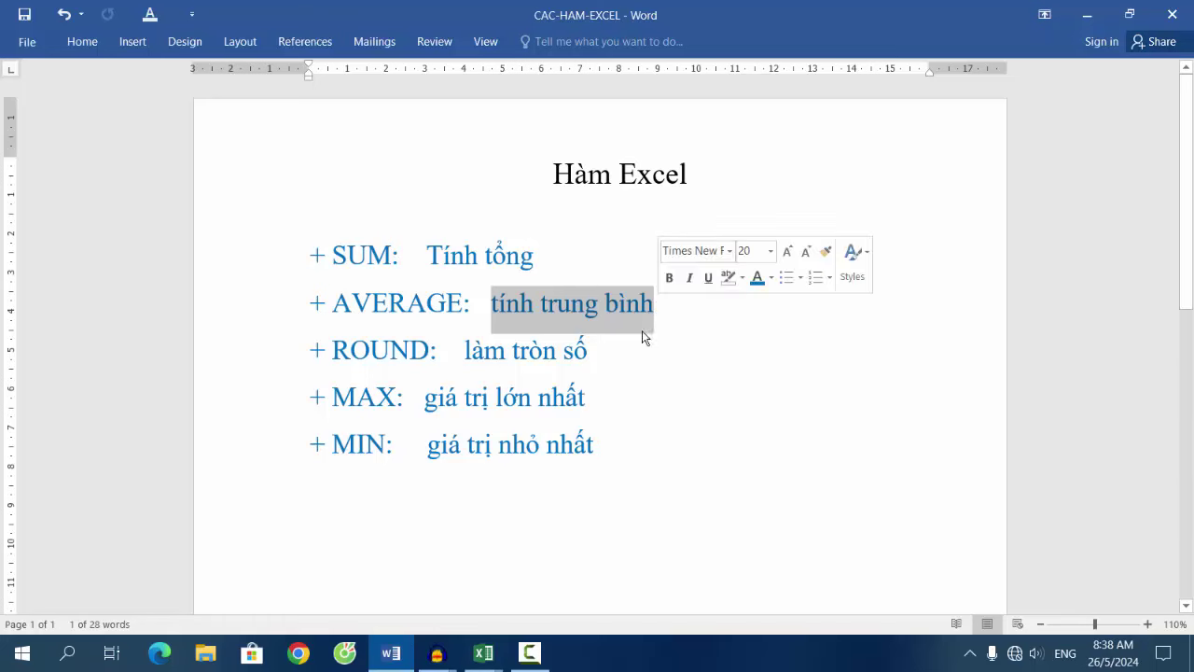
pyautogui.click(666, 315)
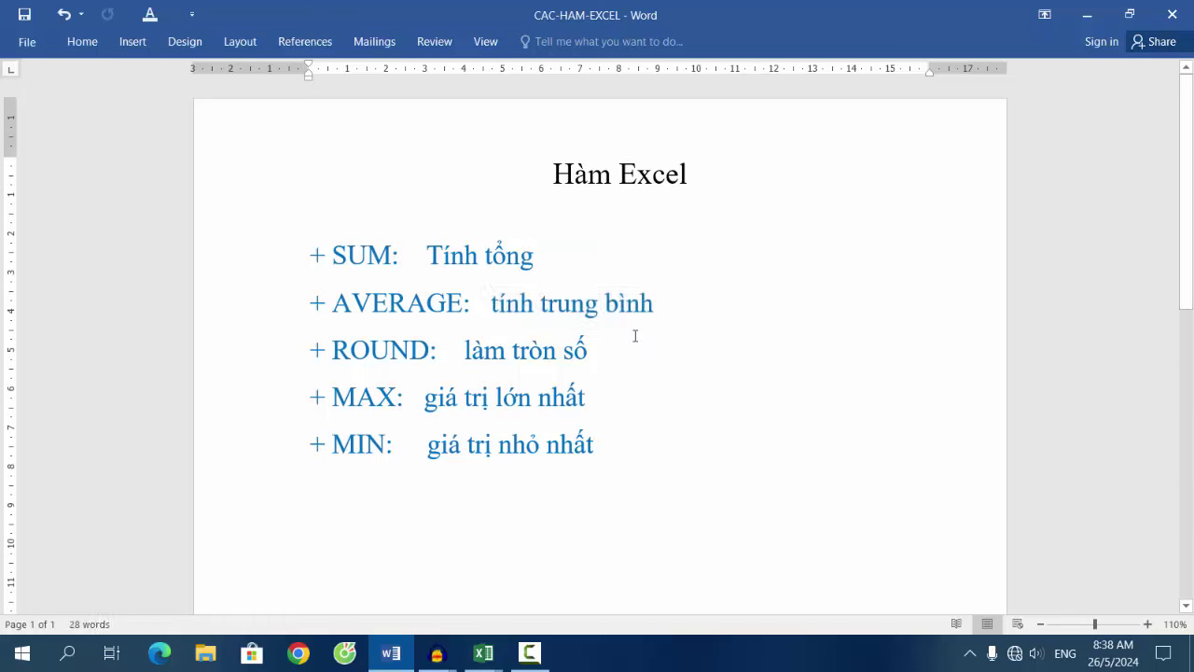
pyautogui.moveTo(333, 351); pyautogui.dragTo(429, 353)
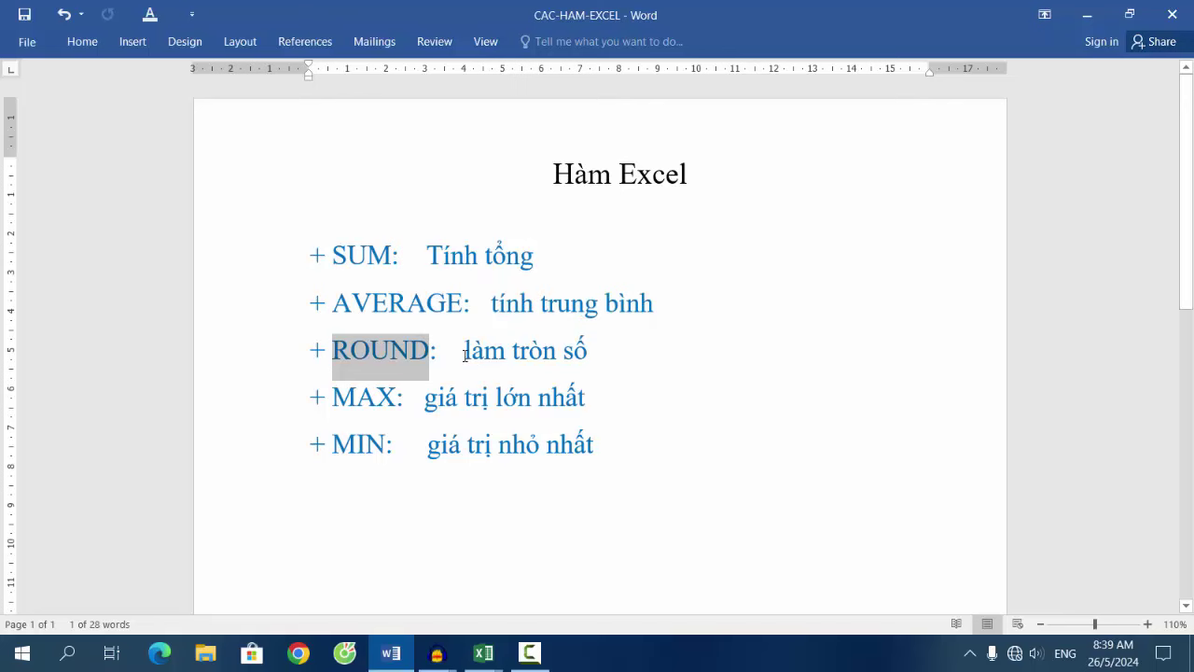
pyautogui.click(465, 356)
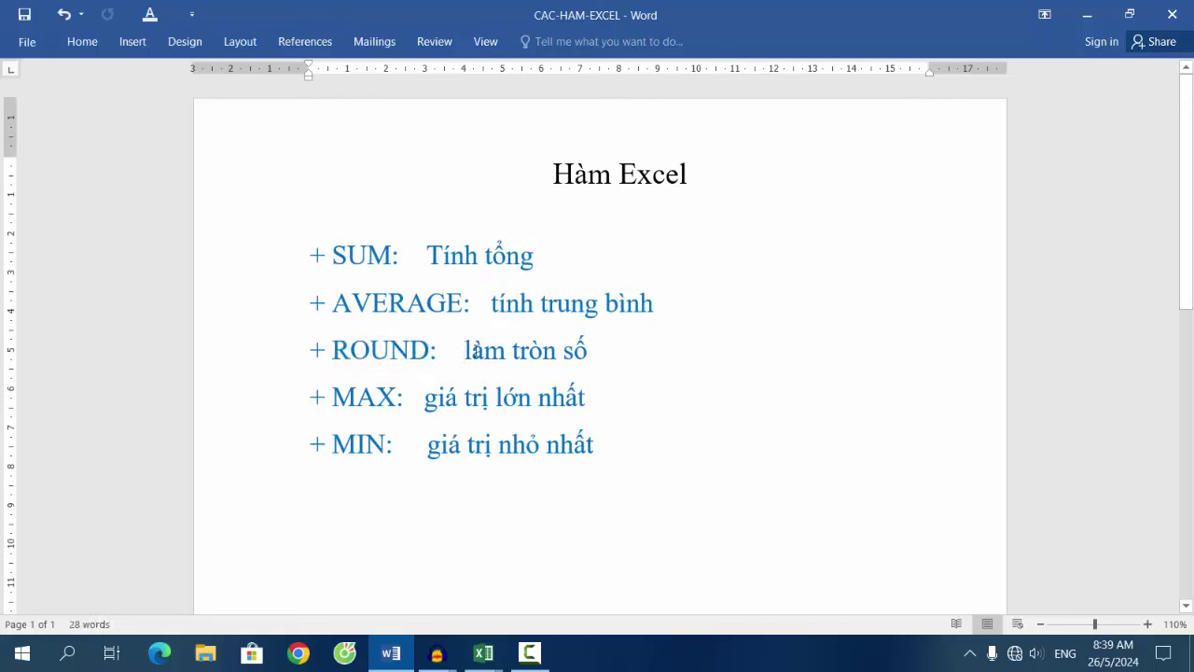
pyautogui.moveTo(464, 353)
pyautogui.mouseDown()
pyautogui.moveTo(565, 347)
pyautogui.moveTo(631, 361)
pyautogui.mouseUp()
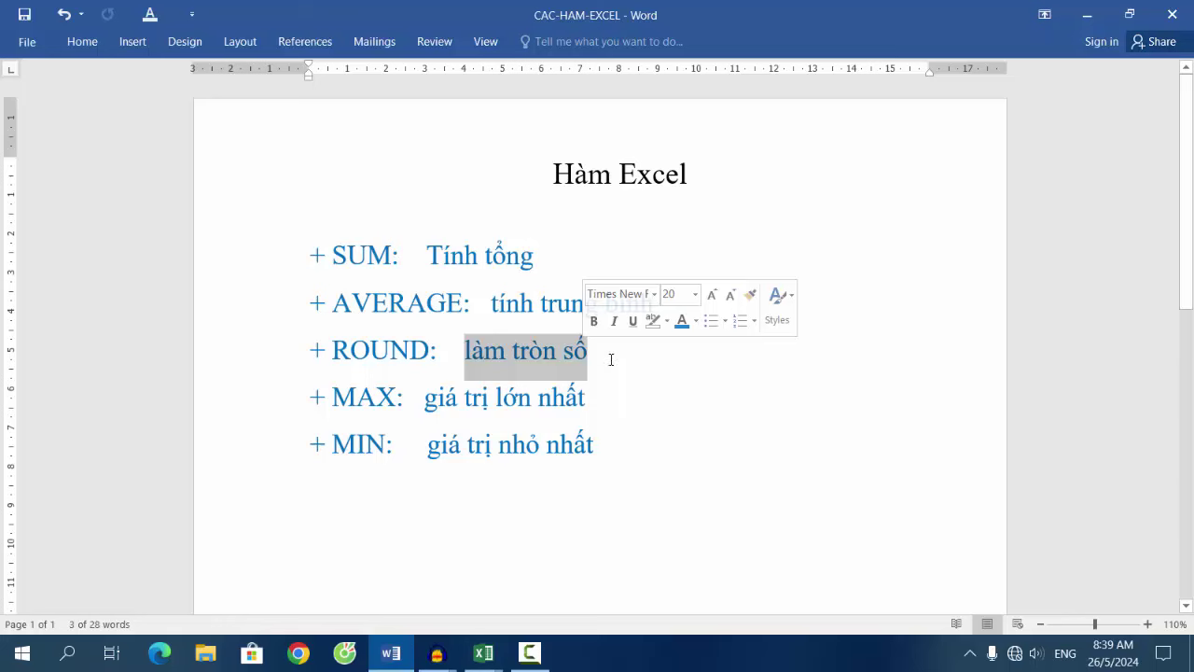
pyautogui.click(616, 359)
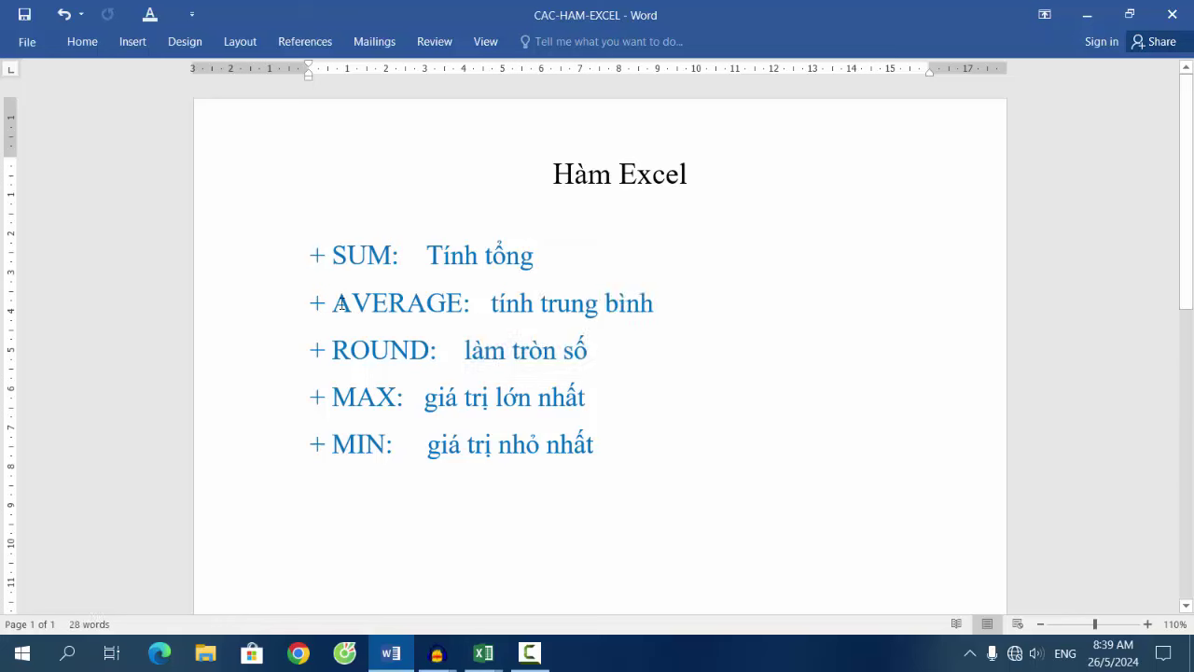
pyautogui.moveTo(492, 308); pyautogui.dragTo(655, 313)
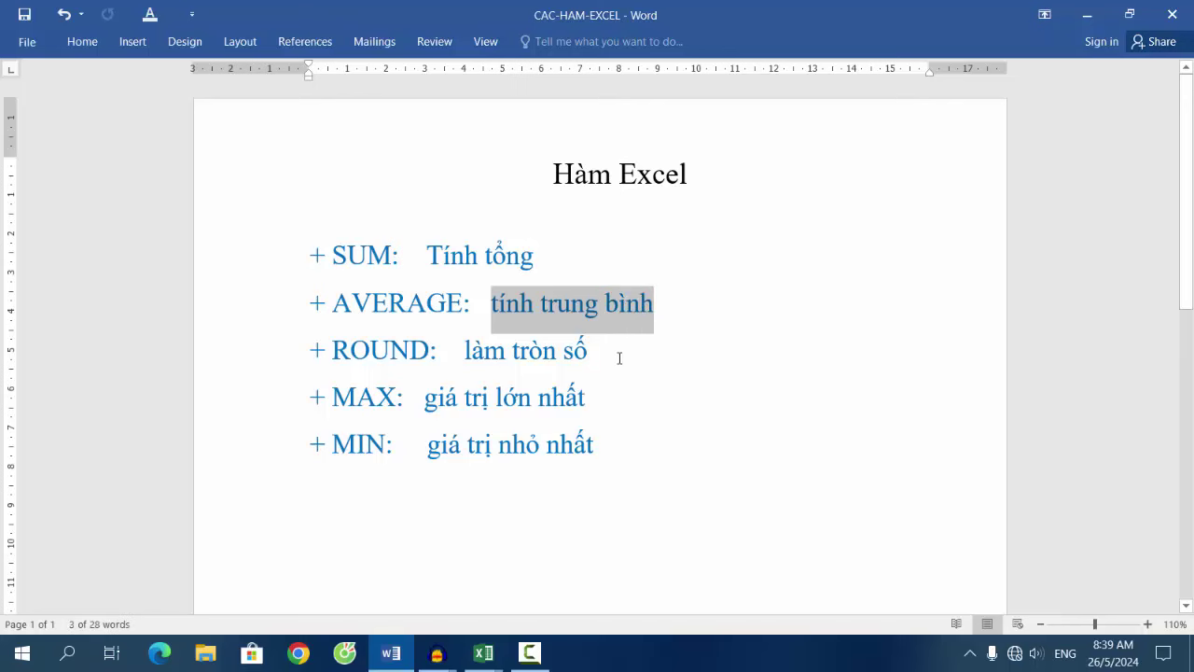
pyautogui.click(599, 351)
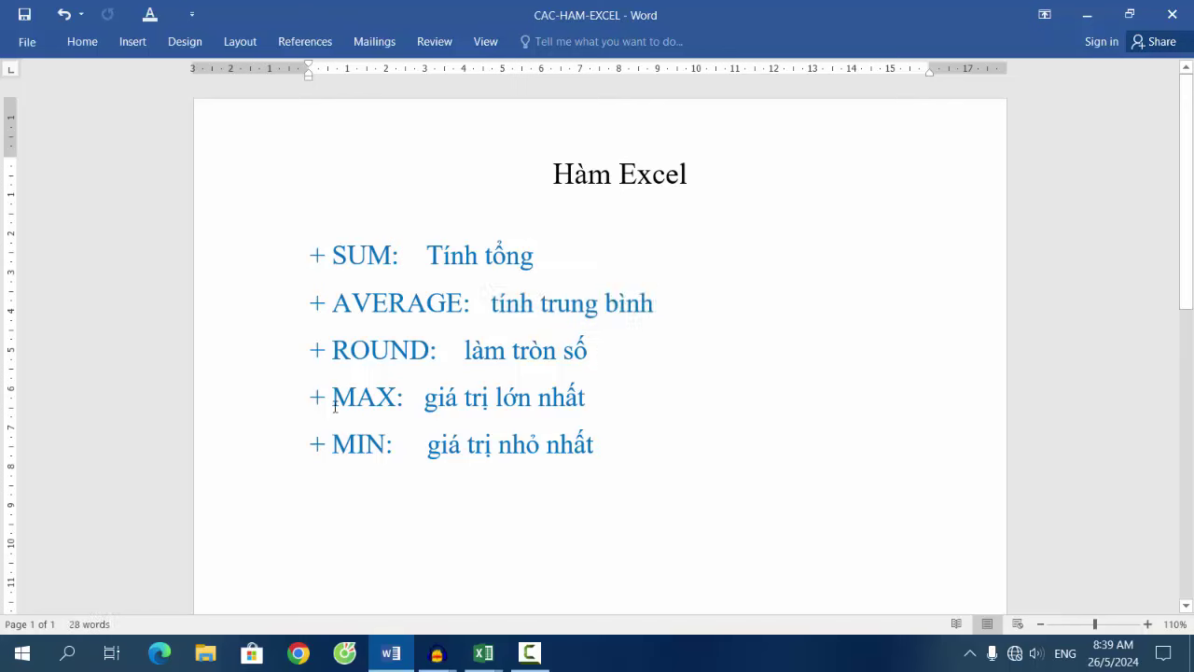
# - Highlight the MAX (giá trị lớn nhất) and MIN (giá trị nhỏ nhất) descriptions, then deselect
pyautogui.moveTo(334, 397); pyautogui.dragTo(585, 399)
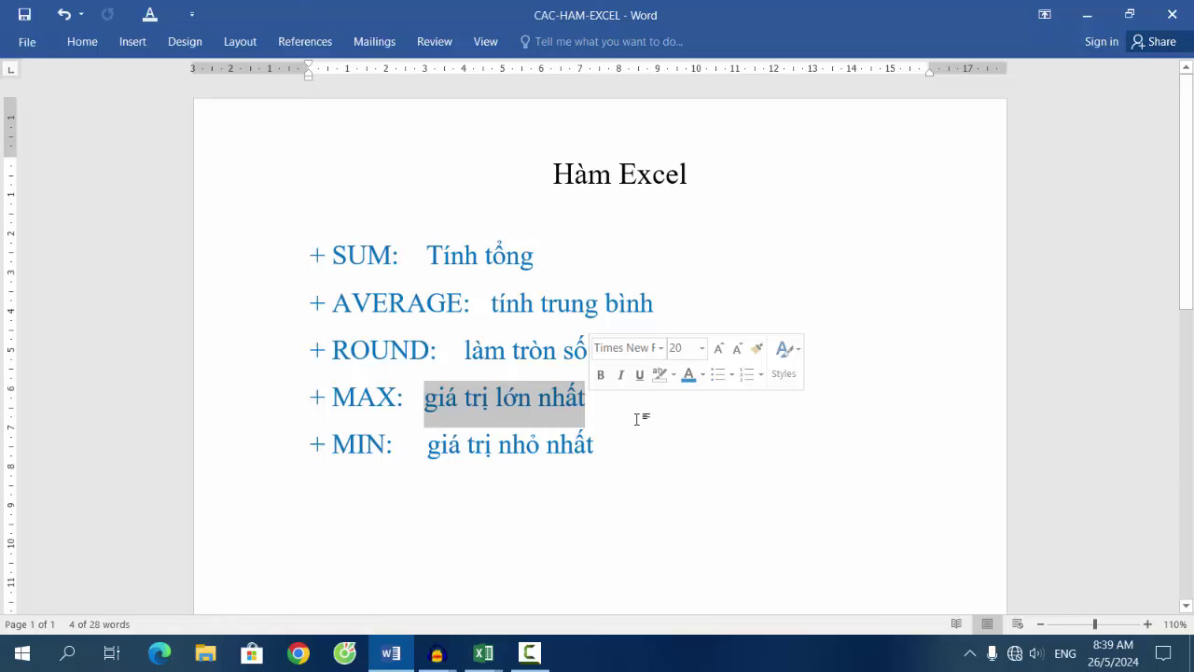
pyautogui.click(630, 411)
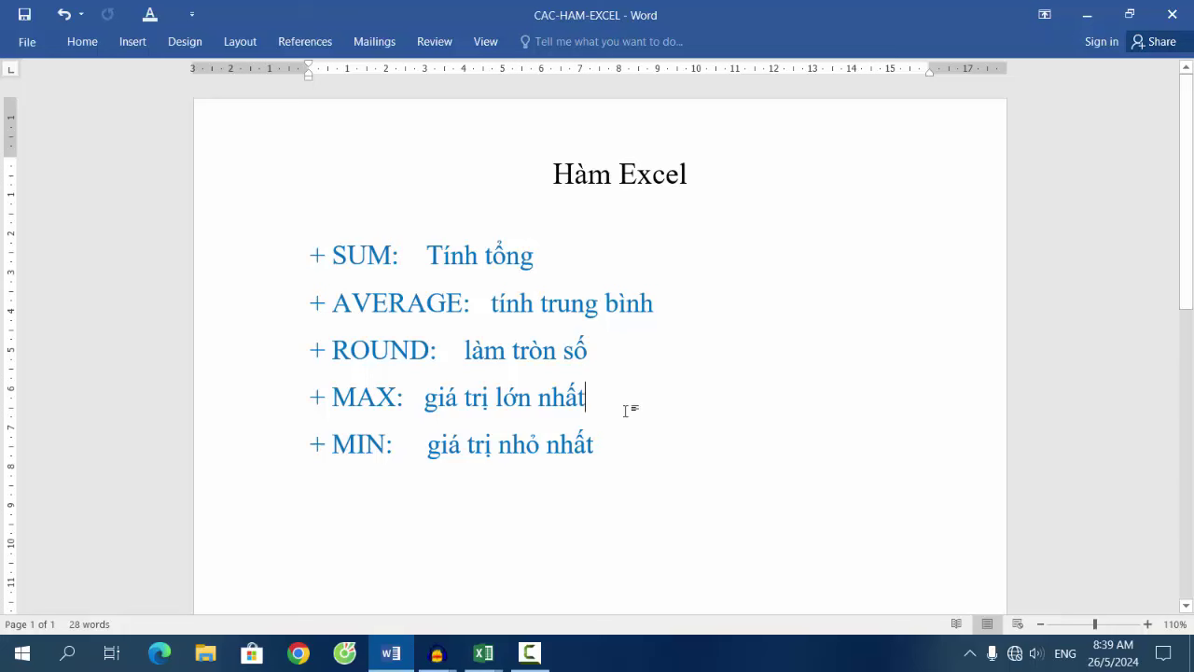
pyautogui.click(333, 399)
pyautogui.keyDown('shift'); pyautogui.click(586, 401); pyautogui.keyUp('shift')
pyautogui.click(608, 413)
pyautogui.moveTo(333, 444); pyautogui.dragTo(604, 450)
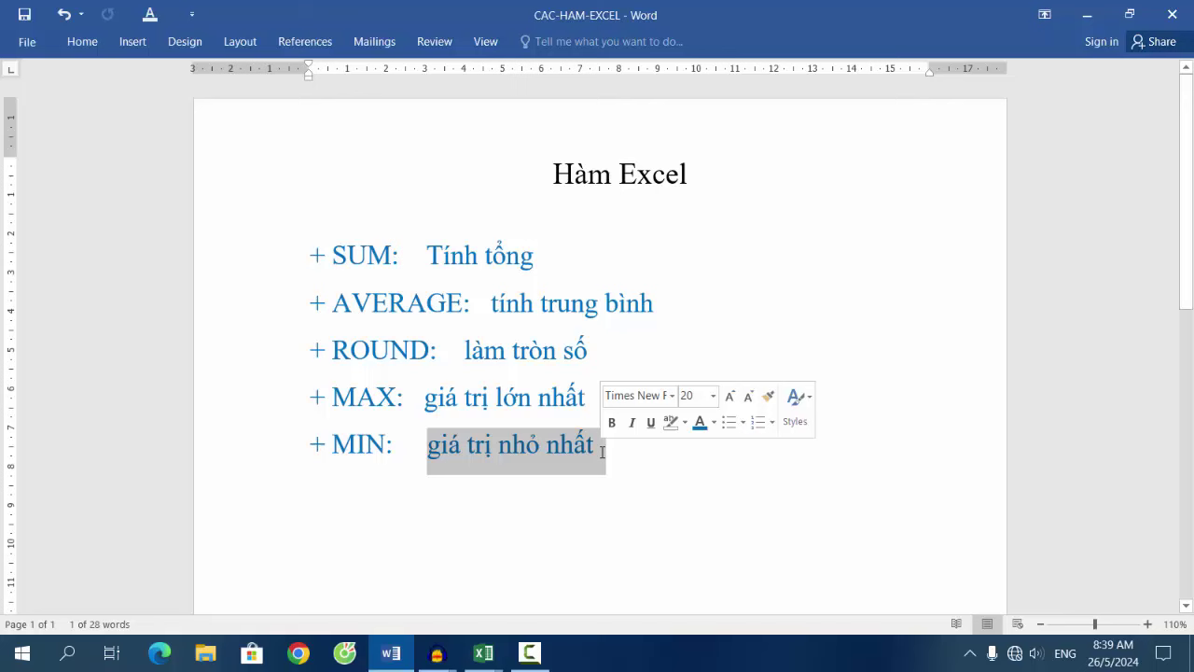
pyautogui.click(649, 462)
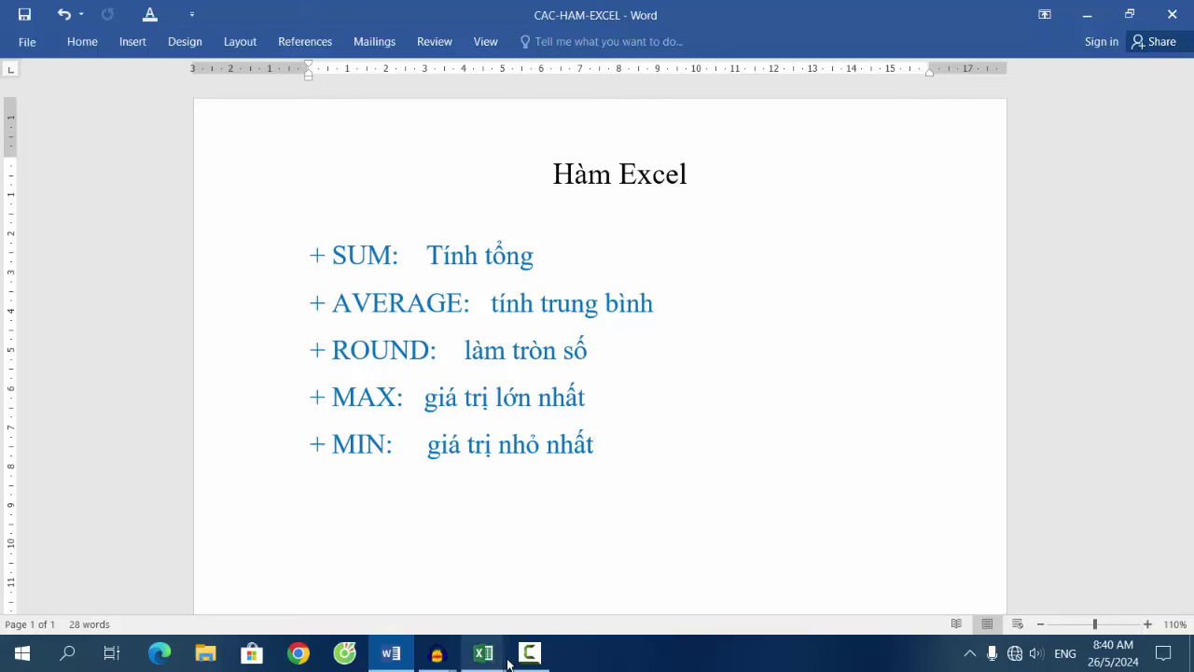
pyautogui.click(1088, 17)
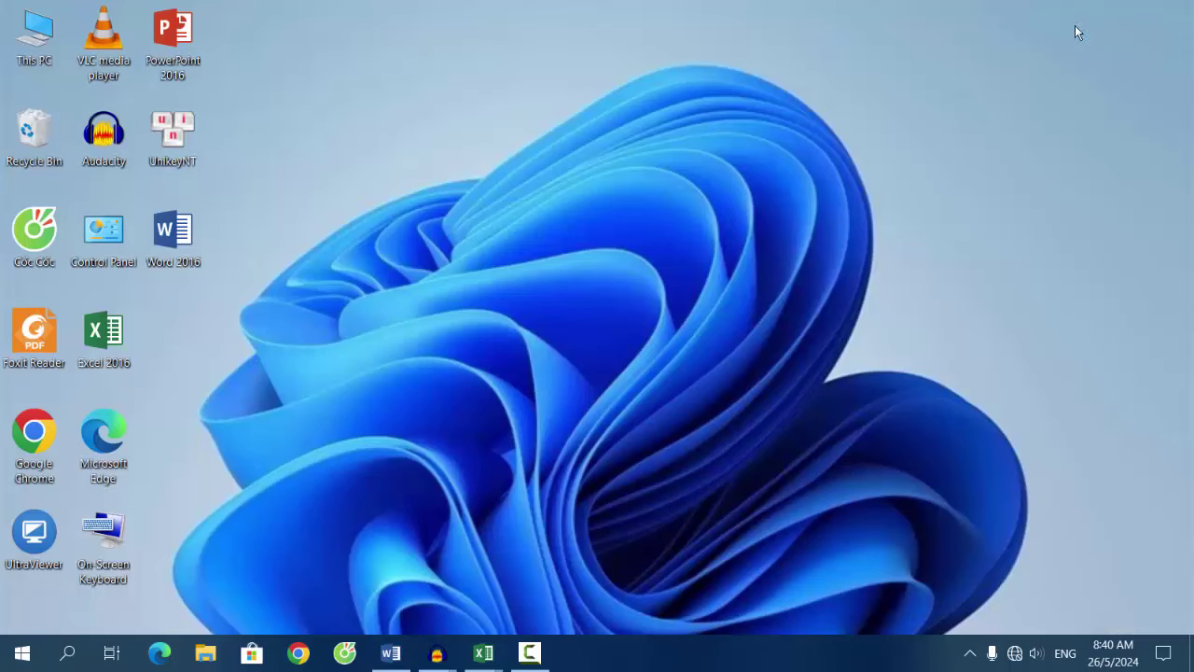
pyautogui.rightClick(329, 226)
pyautogui.click(345, 270)
pyautogui.rightClick(316, 220)
pyautogui.click(338, 272)
pyautogui.moveTo(484, 653)
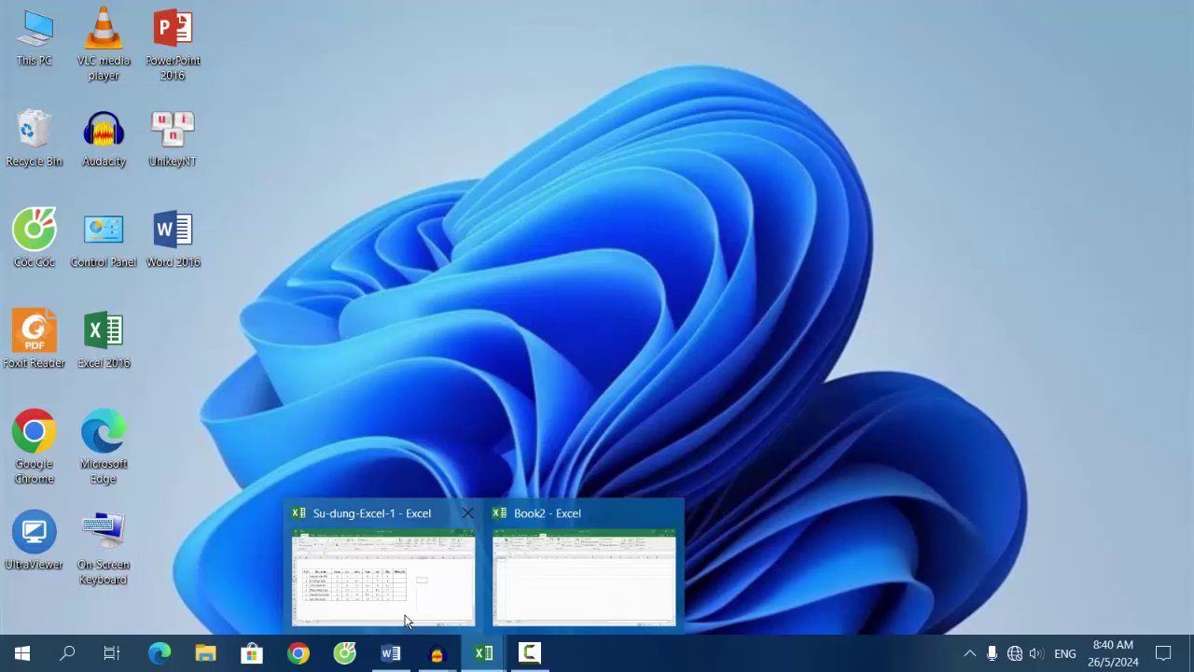
pyautogui.click(405, 618)
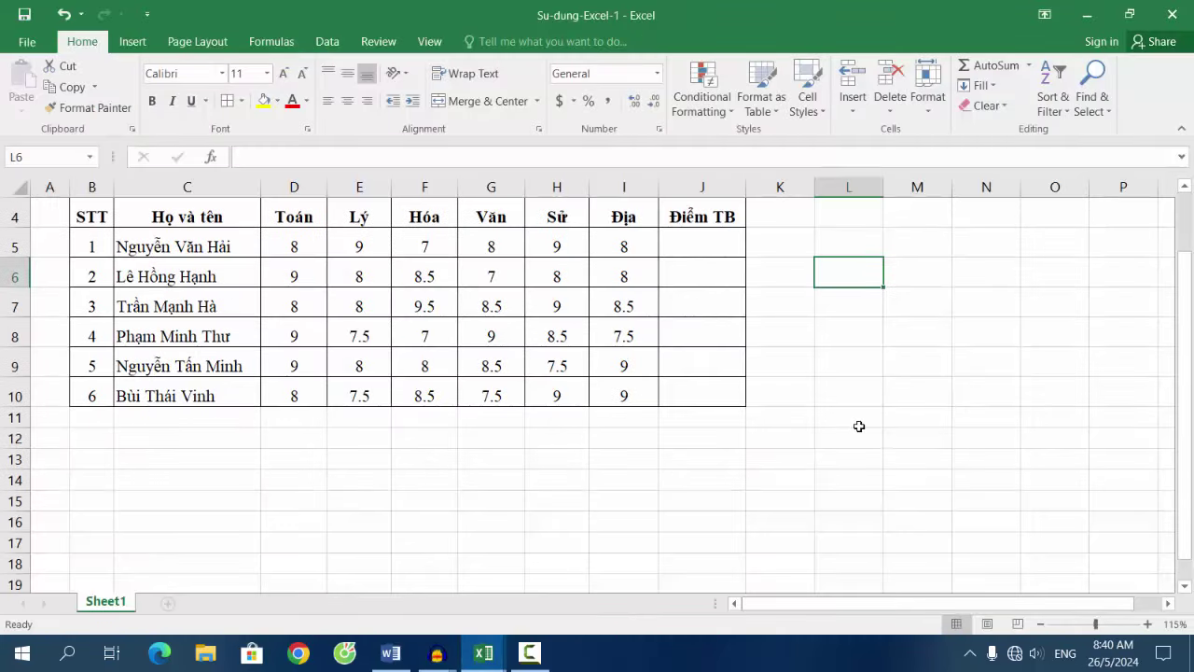
pyautogui.scroll(1, 859, 426)
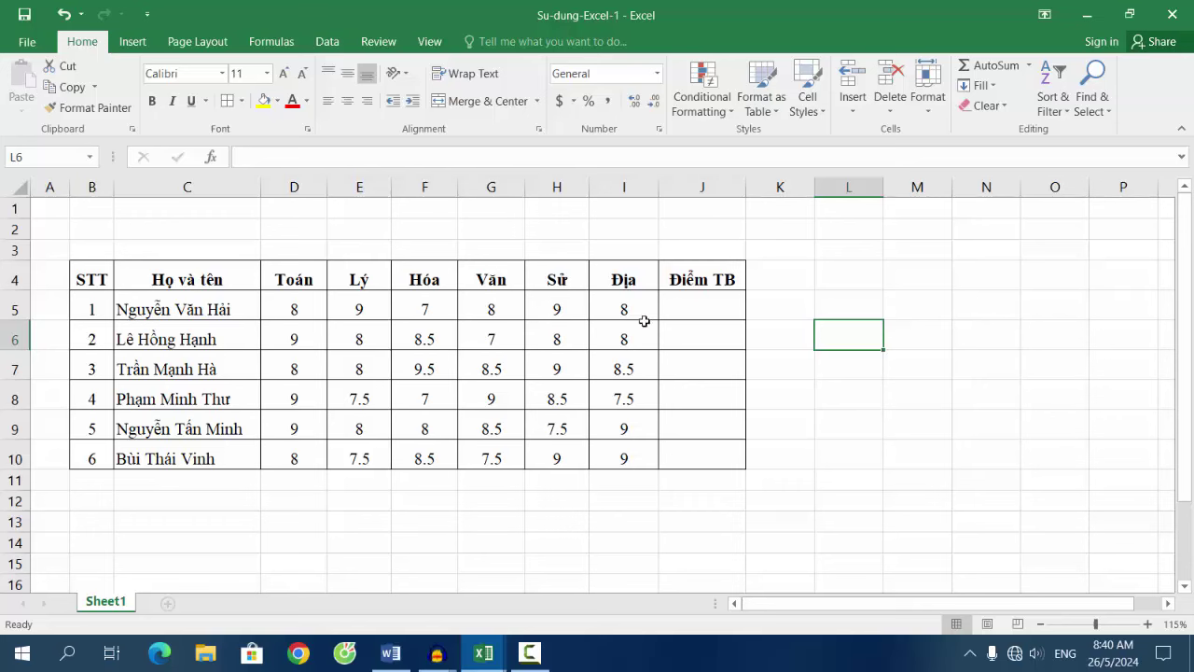
pyautogui.moveTo(86, 280); pyautogui.dragTo(702, 457)
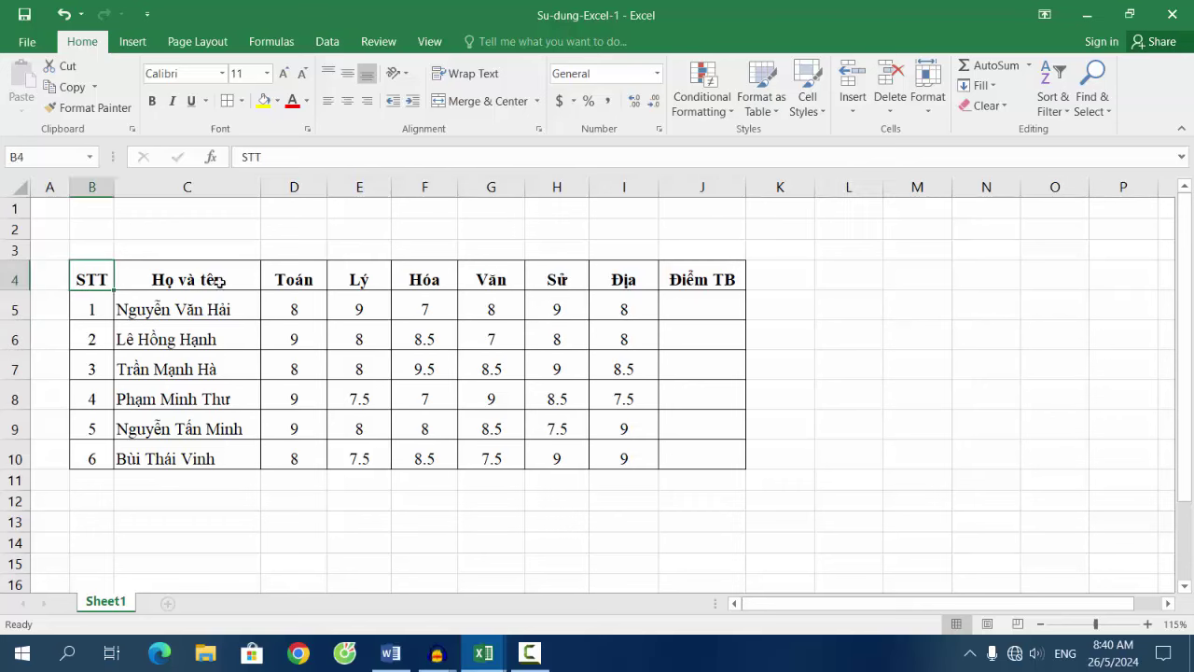
pyautogui.click(486, 279)
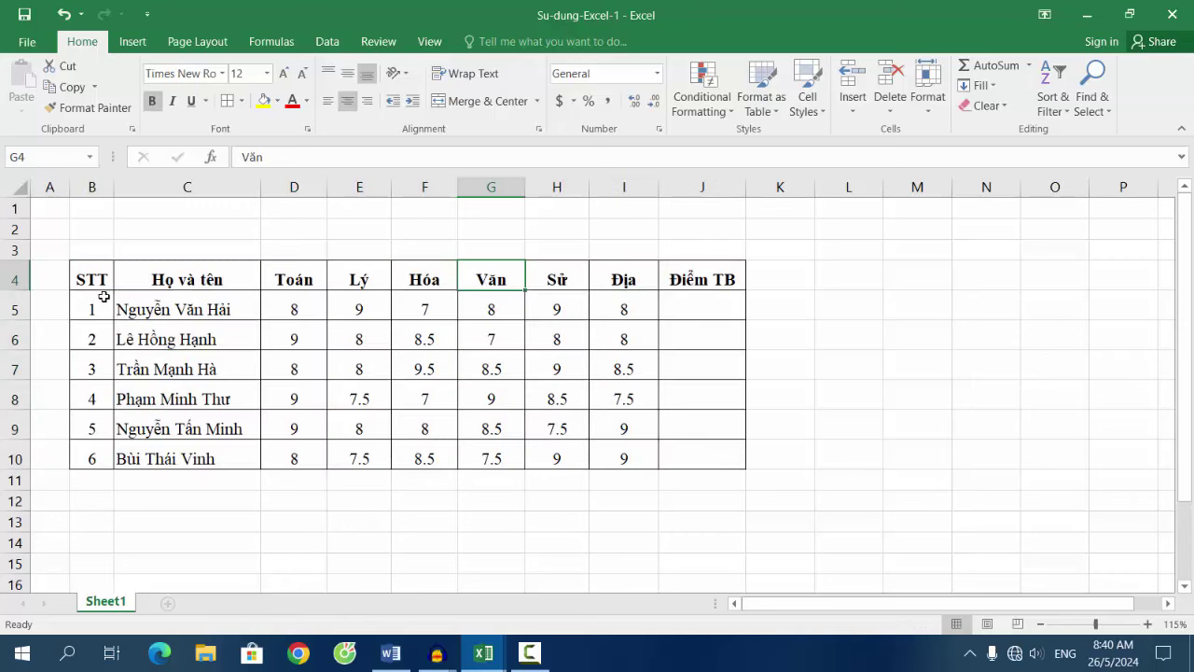
pyautogui.moveTo(104, 308); pyautogui.dragTo(96, 457)
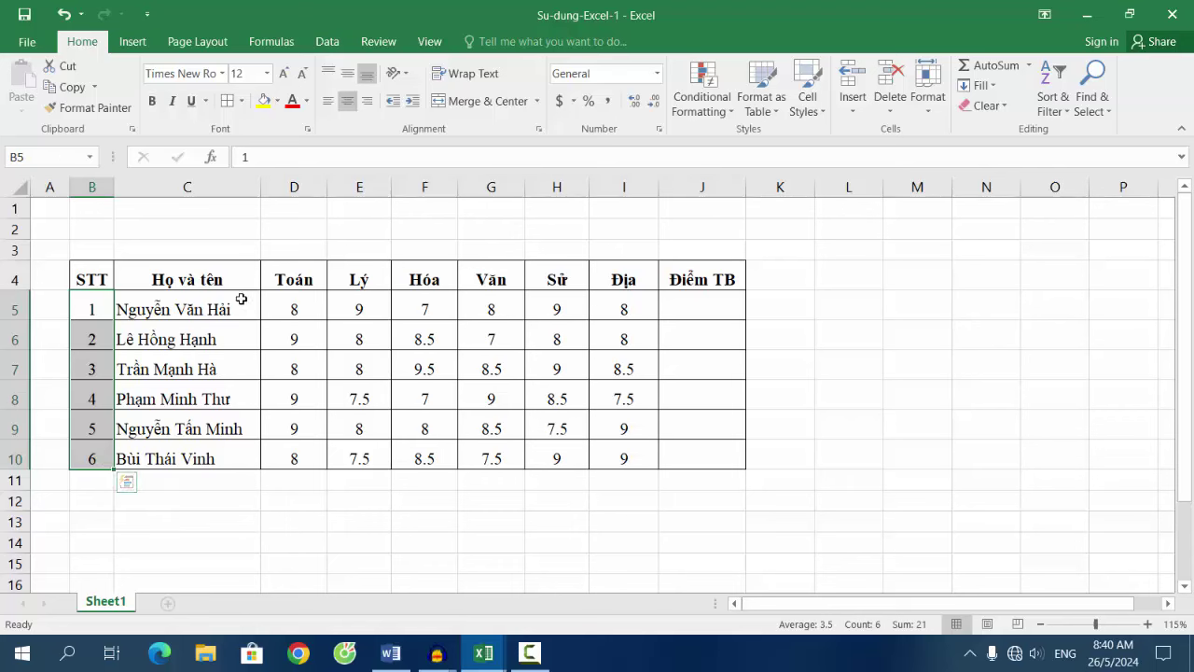
pyautogui.moveTo(241, 300); pyautogui.dragTo(244, 457)
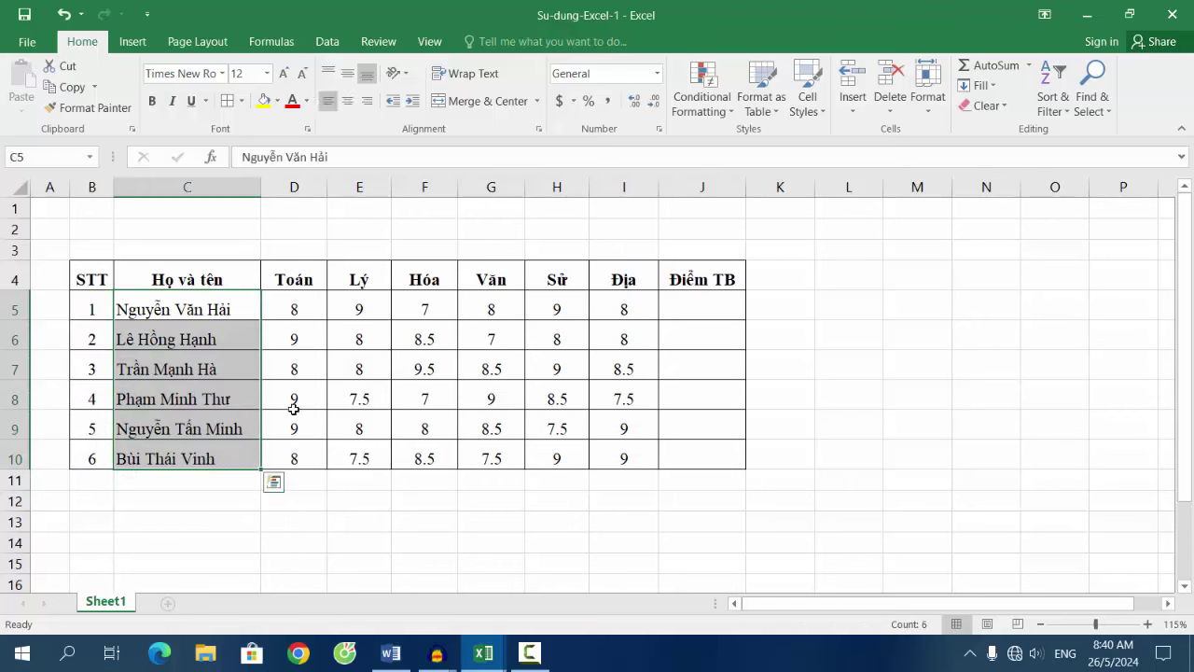
pyautogui.click(305, 279)
pyautogui.click(642, 280)
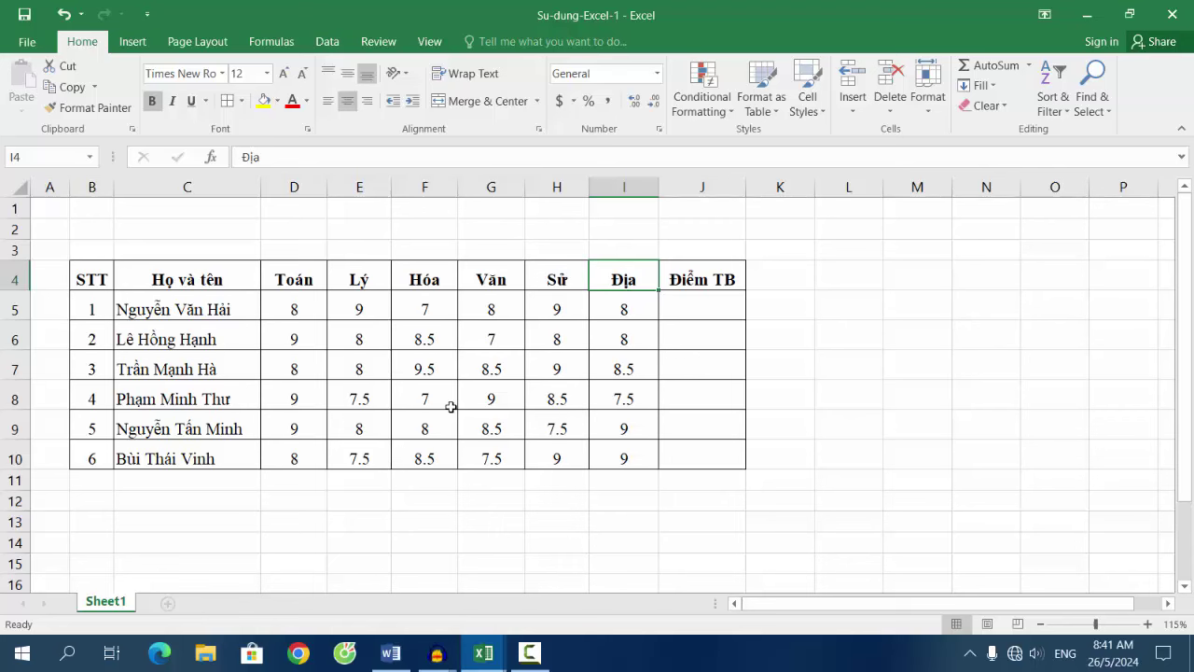
pyautogui.click(690, 314)
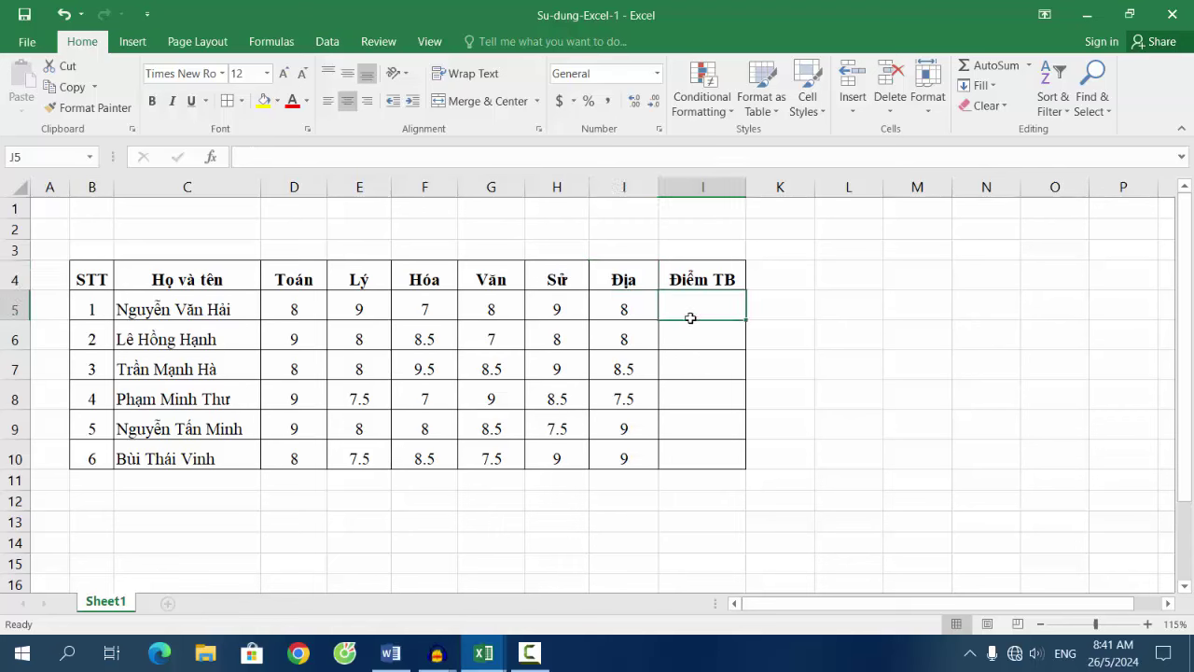
# - Create Sheet2 and apply All Borders to the range B3:K17
pyautogui.click(168, 605)
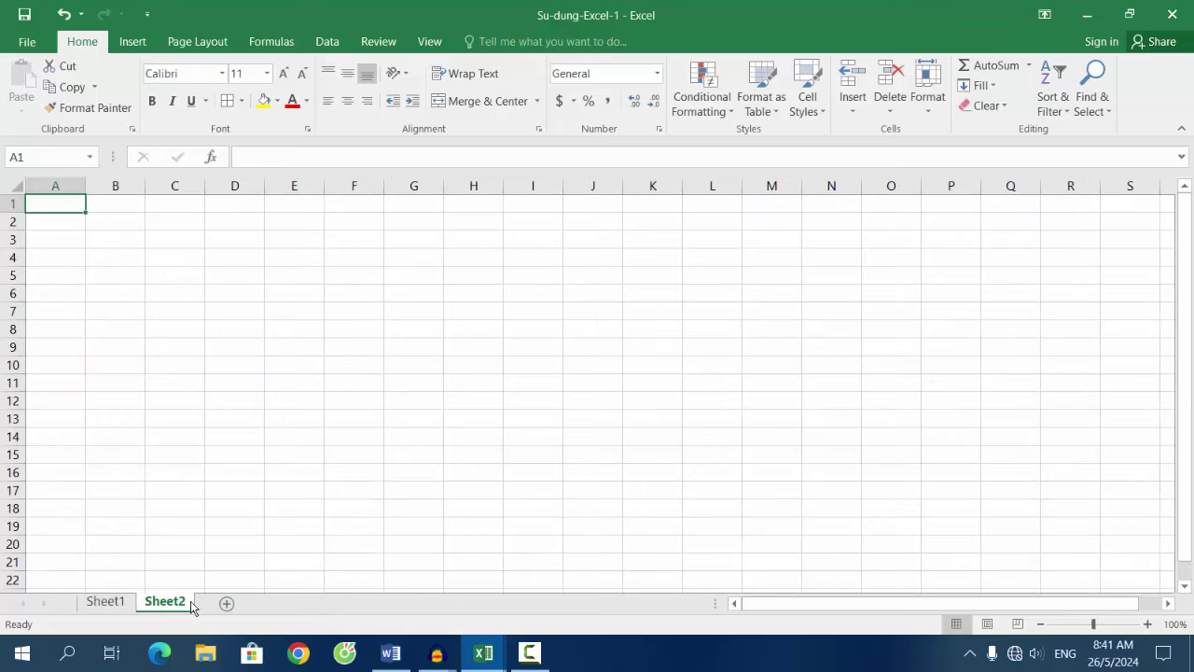
pyautogui.moveTo(101, 243); pyautogui.dragTo(653, 245)
pyautogui.click(112, 242)
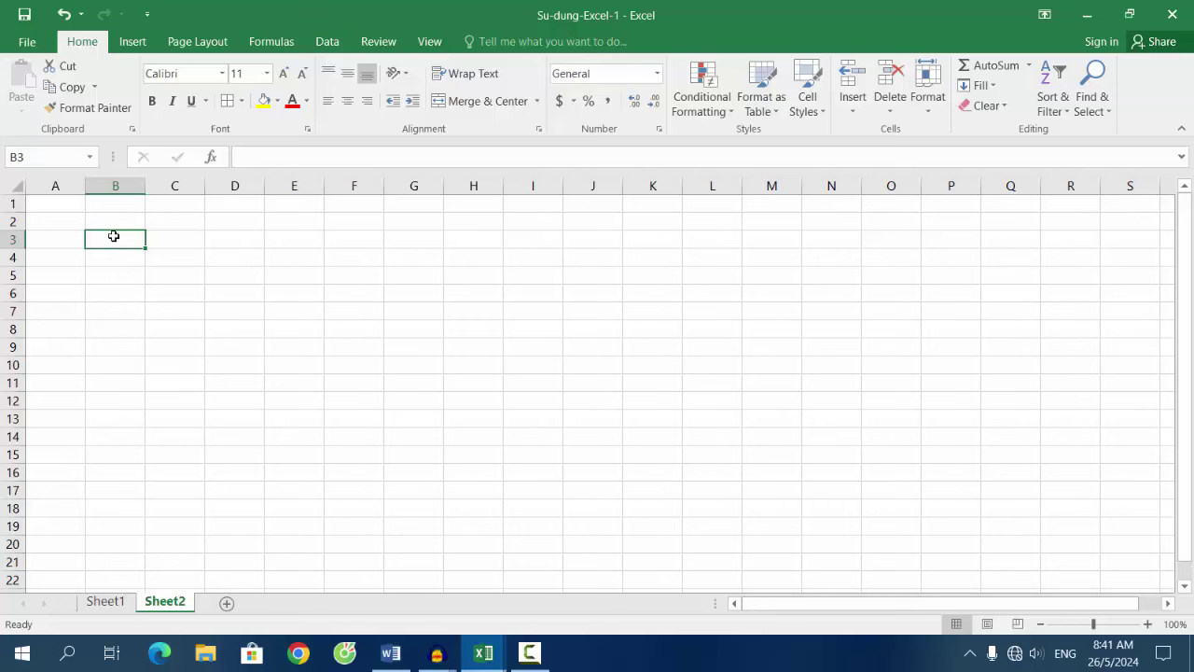
pyautogui.moveTo(107, 239)
pyautogui.mouseDown()
pyautogui.moveTo(644, 448)
pyautogui.moveTo(639, 486)
pyautogui.mouseUp()
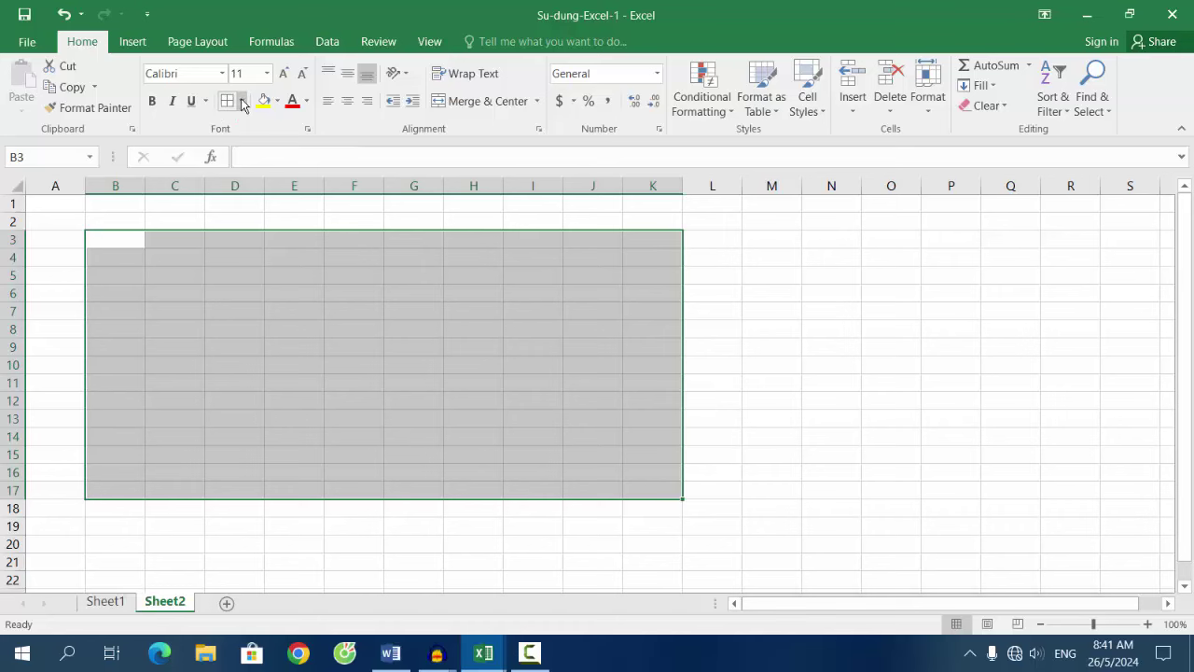
pyautogui.click(242, 101)
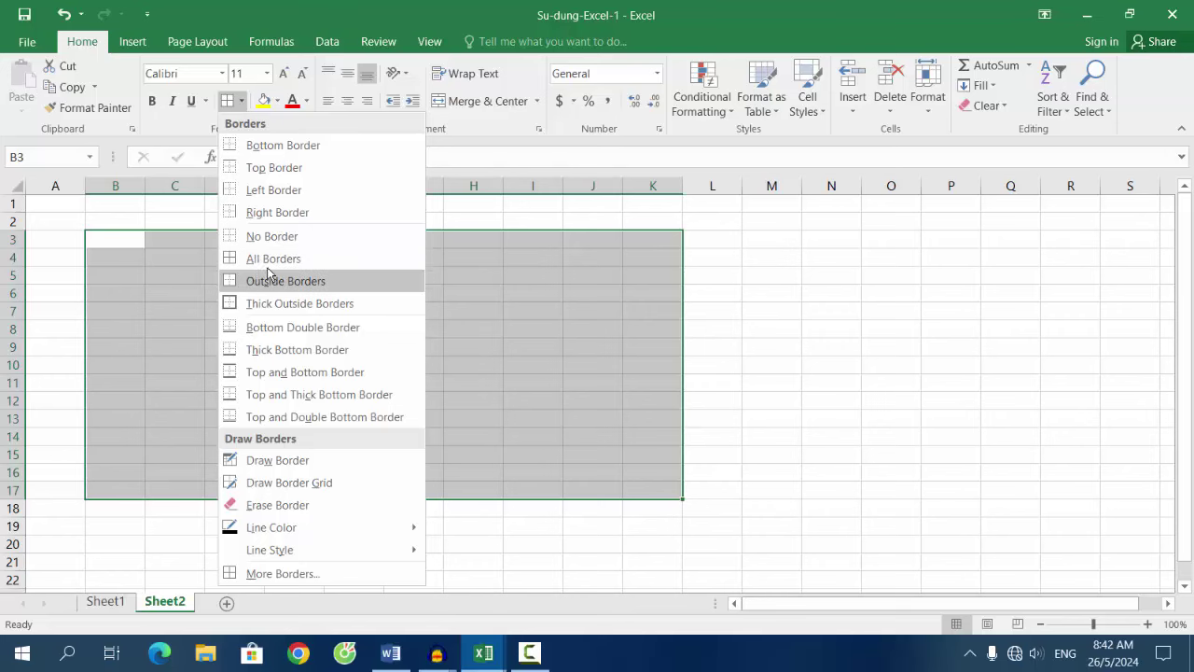
pyautogui.click(278, 261)
# - Enter STT in B3 and Họ và tên in C3, checking Sheet1's table for reference
pyautogui.click(493, 341)
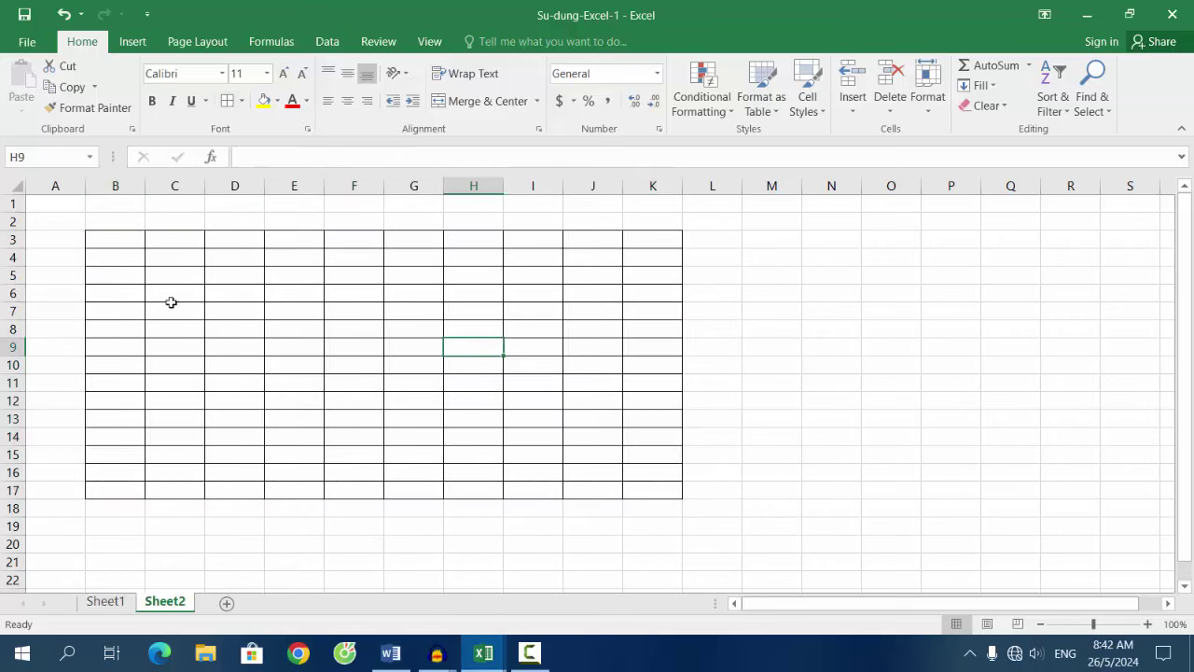
pyautogui.click(128, 243)
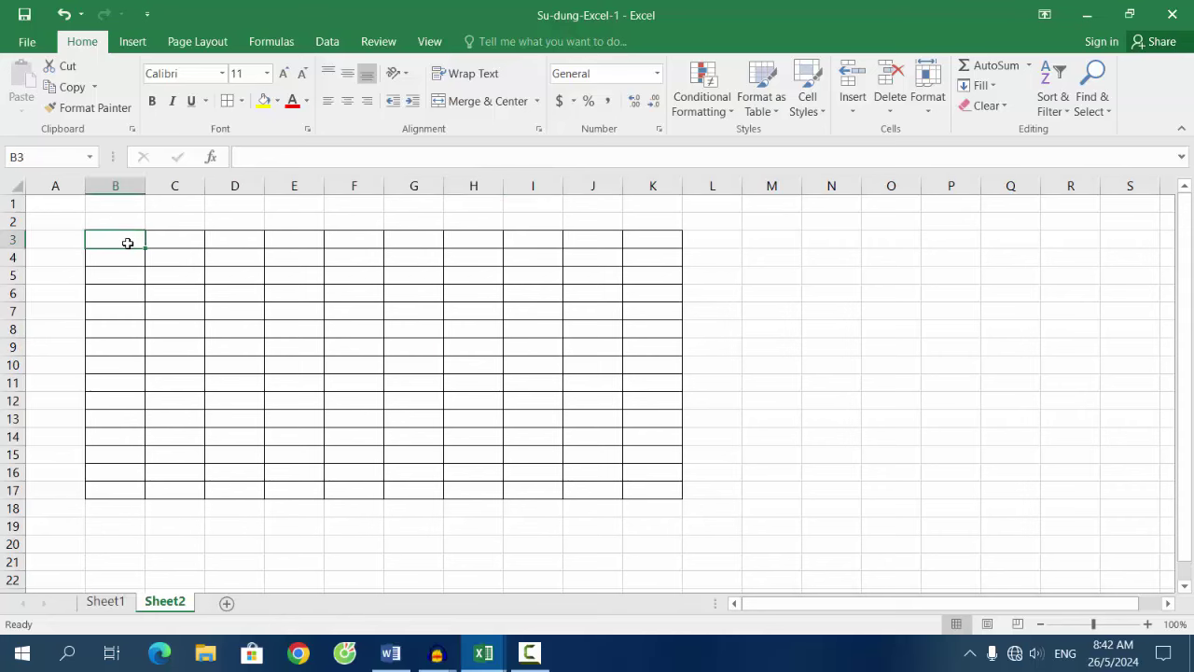
pyautogui.write('STT')
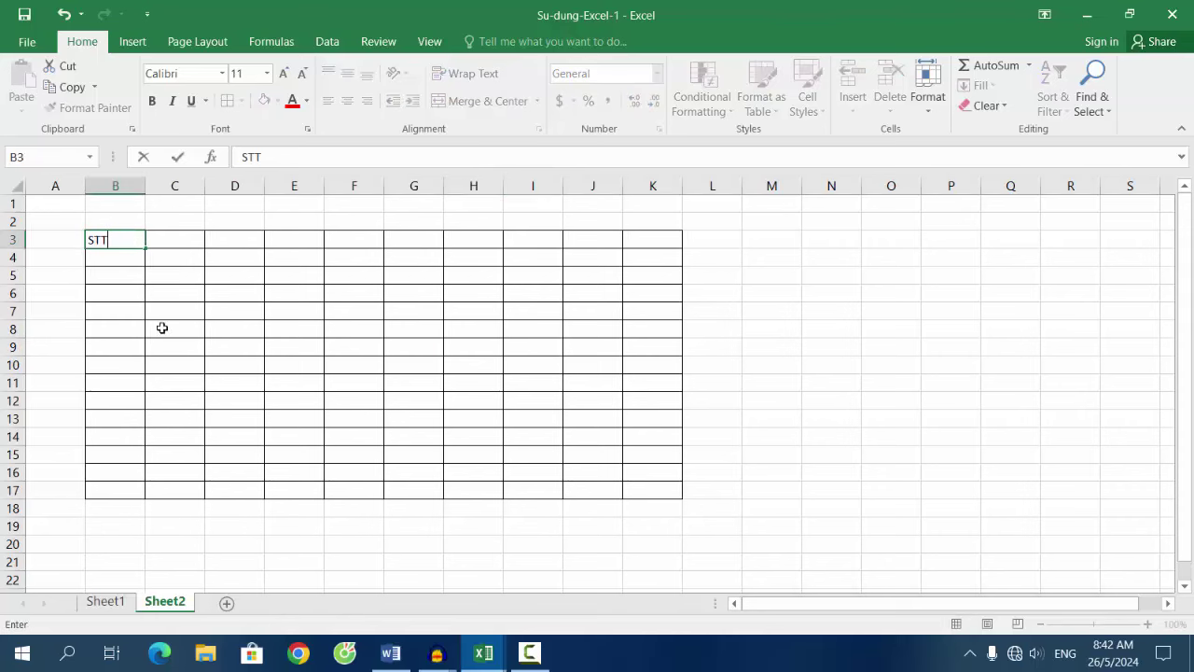
pyautogui.click(110, 602)
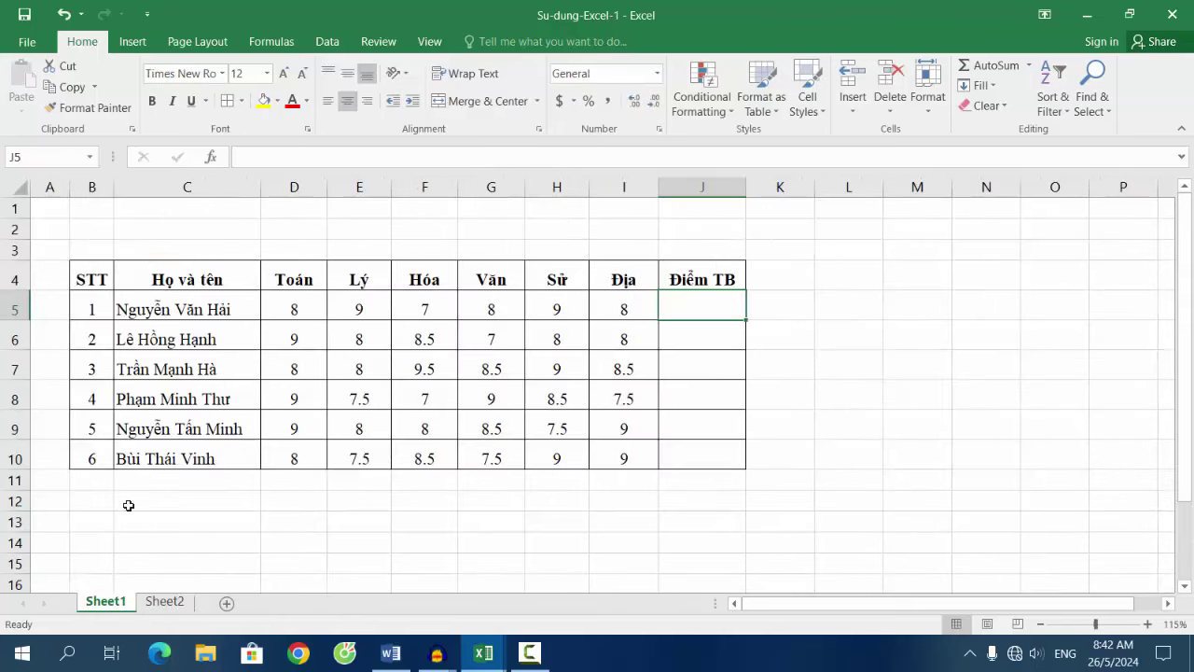
pyautogui.click(165, 601)
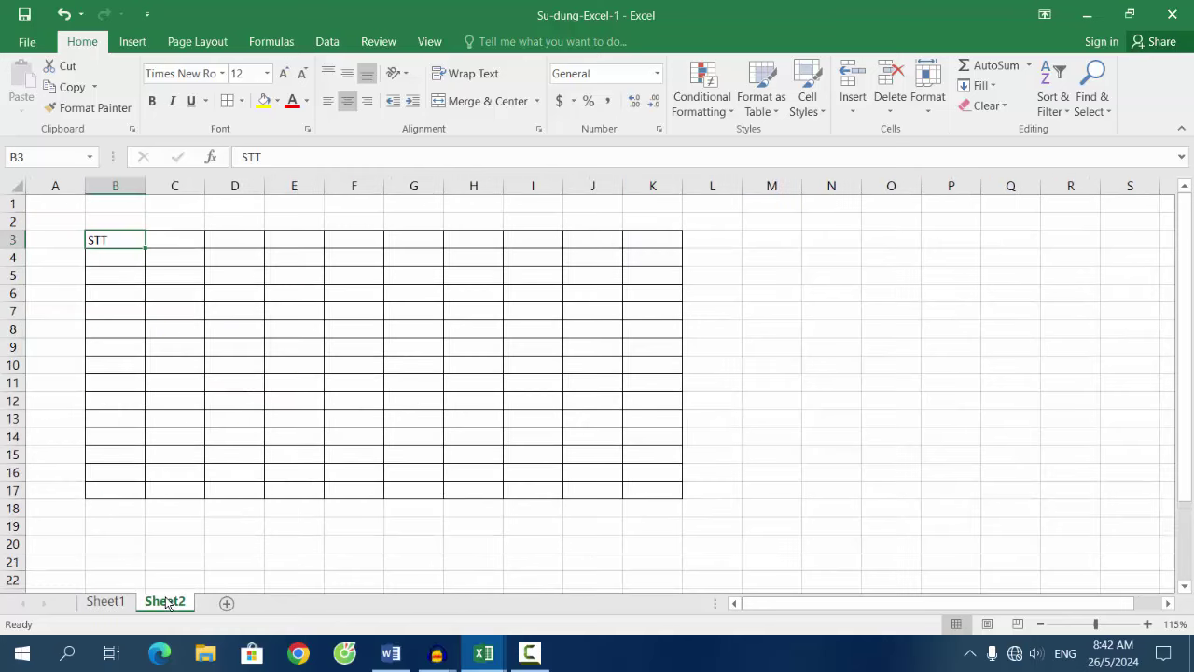
pyautogui.click(178, 242)
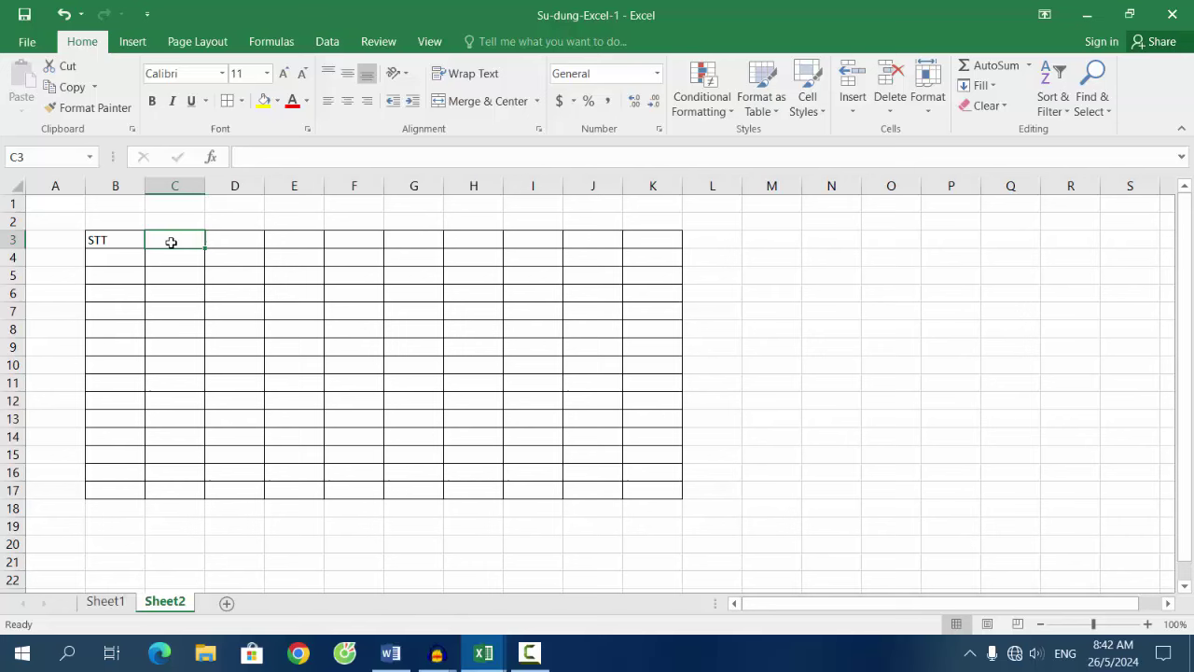
pyautogui.write('Họ')
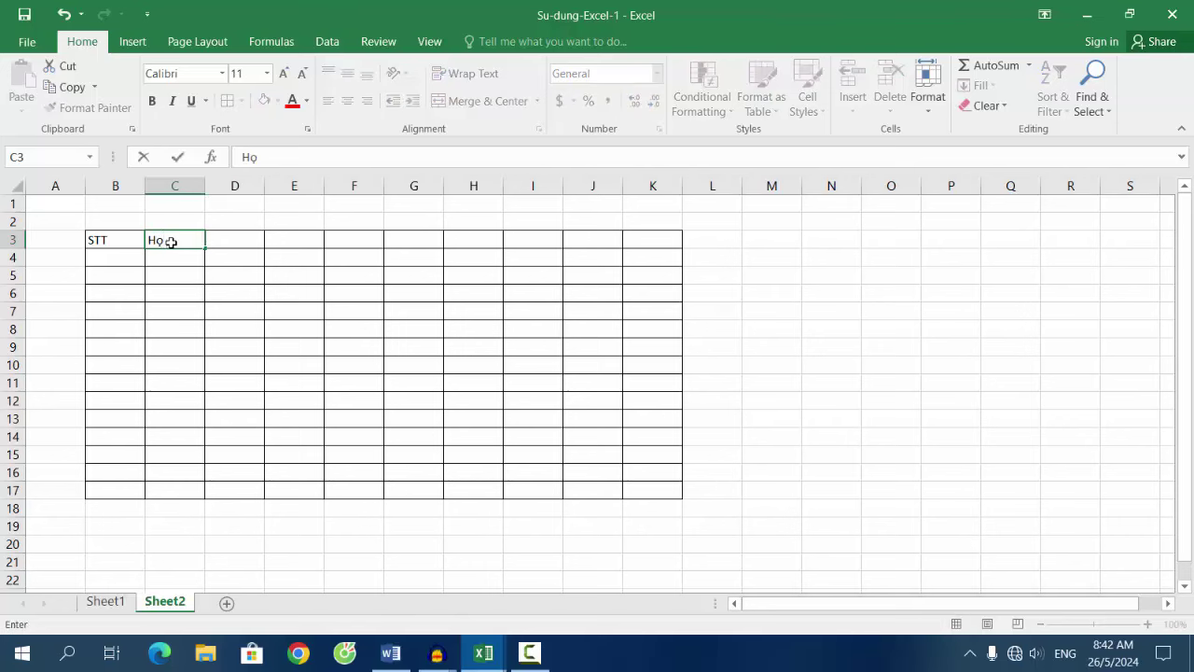
pyautogui.write('te')
pyautogui.click(192, 258)
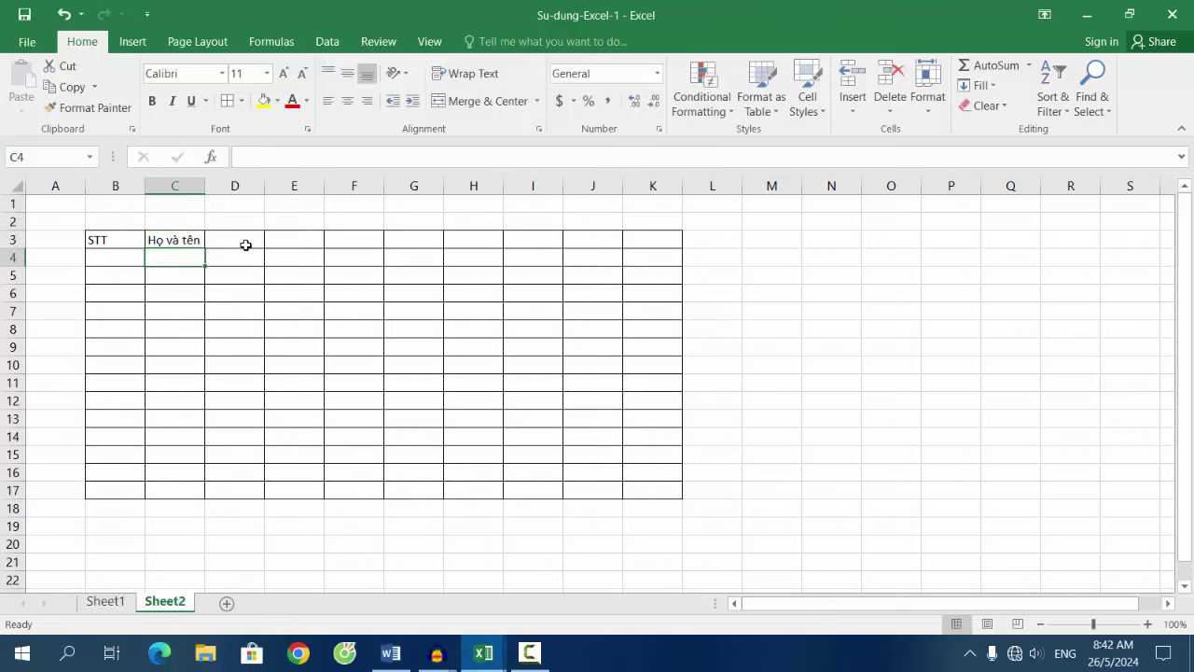
pyautogui.click(239, 241)
pyautogui.click(194, 258)
# - Enter 1 and 2 in B4:B5 and fill the series down to 14 in B17
pyautogui.click(113, 256)
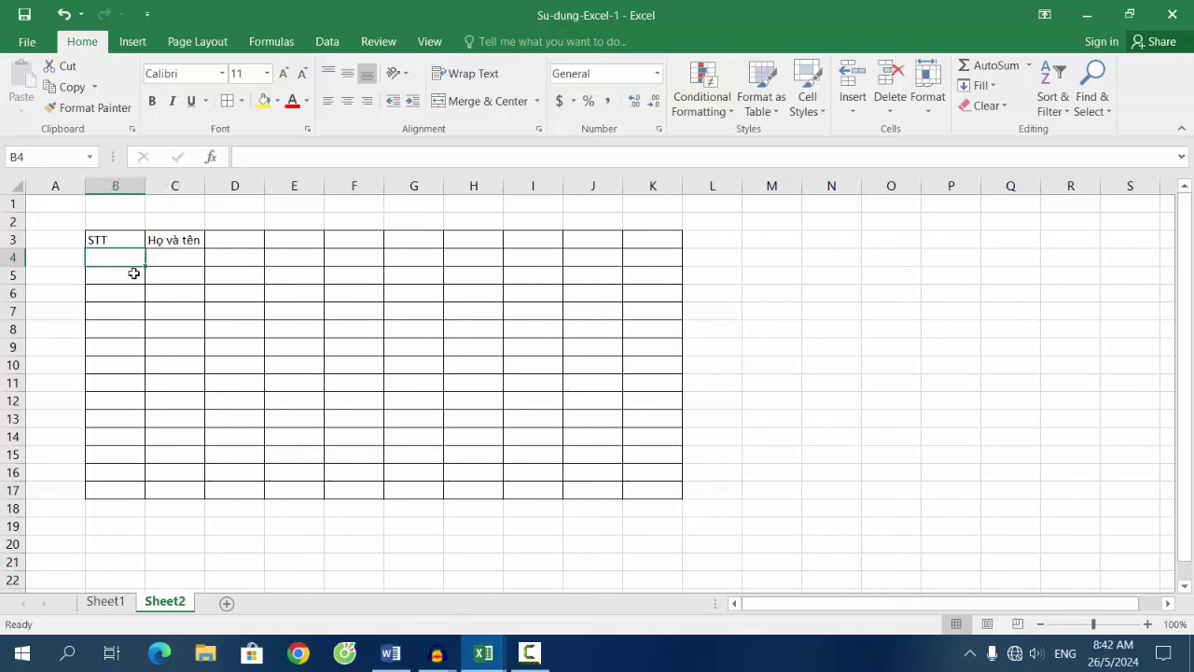
pyautogui.write('1')
pyautogui.click(111, 276)
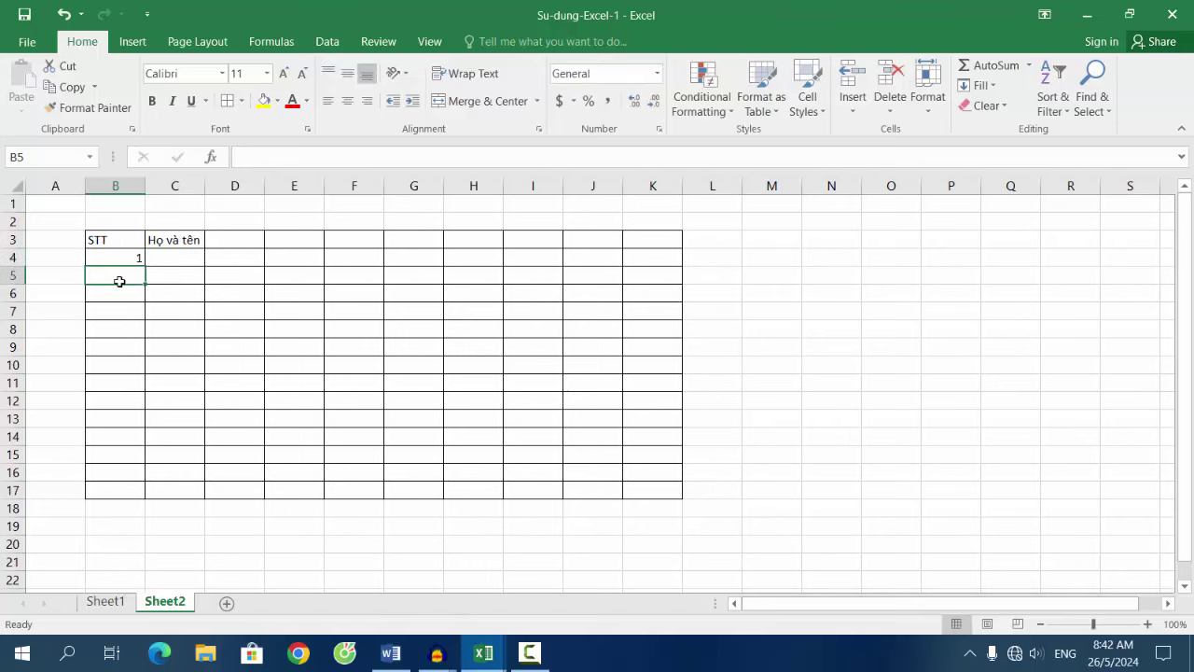
pyautogui.write('2')
pyautogui.click(168, 259)
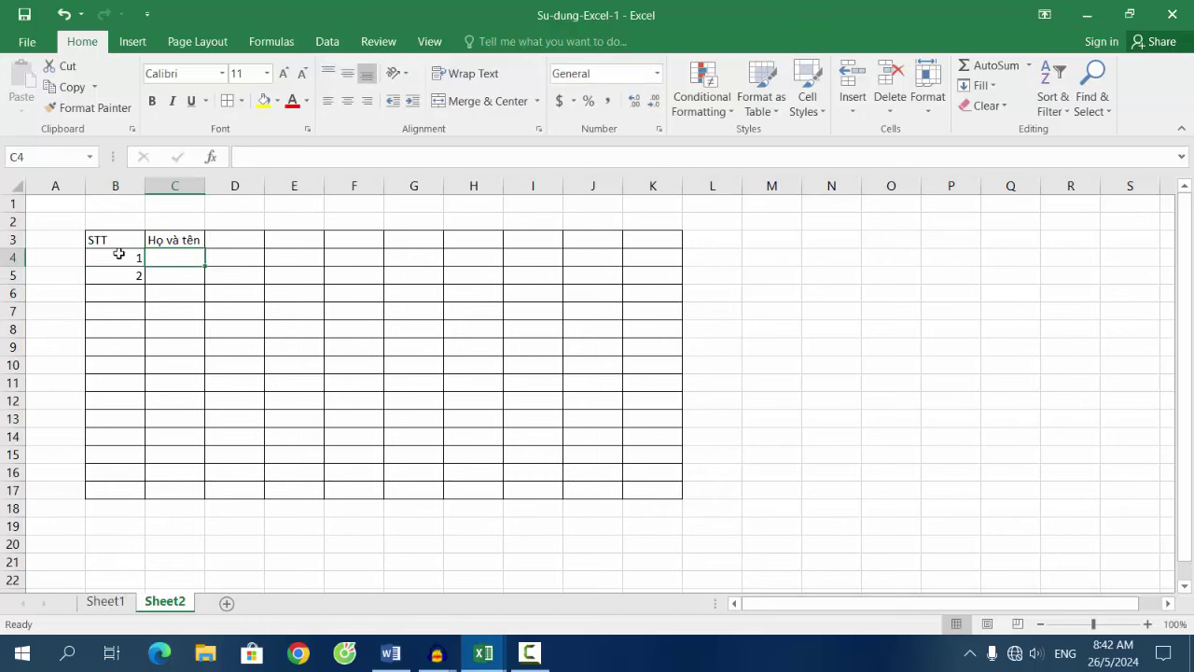
pyautogui.click(120, 254)
pyautogui.moveTo(120, 257); pyautogui.dragTo(117, 274)
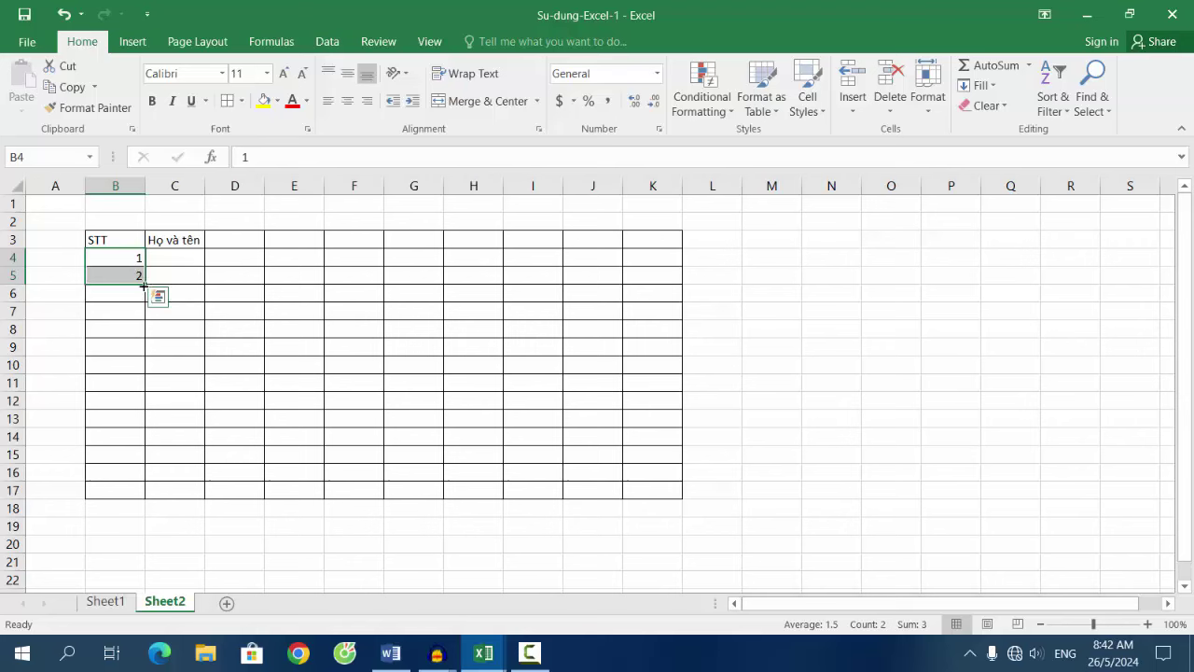
pyautogui.moveTo(144, 283); pyautogui.dragTo(150, 497)
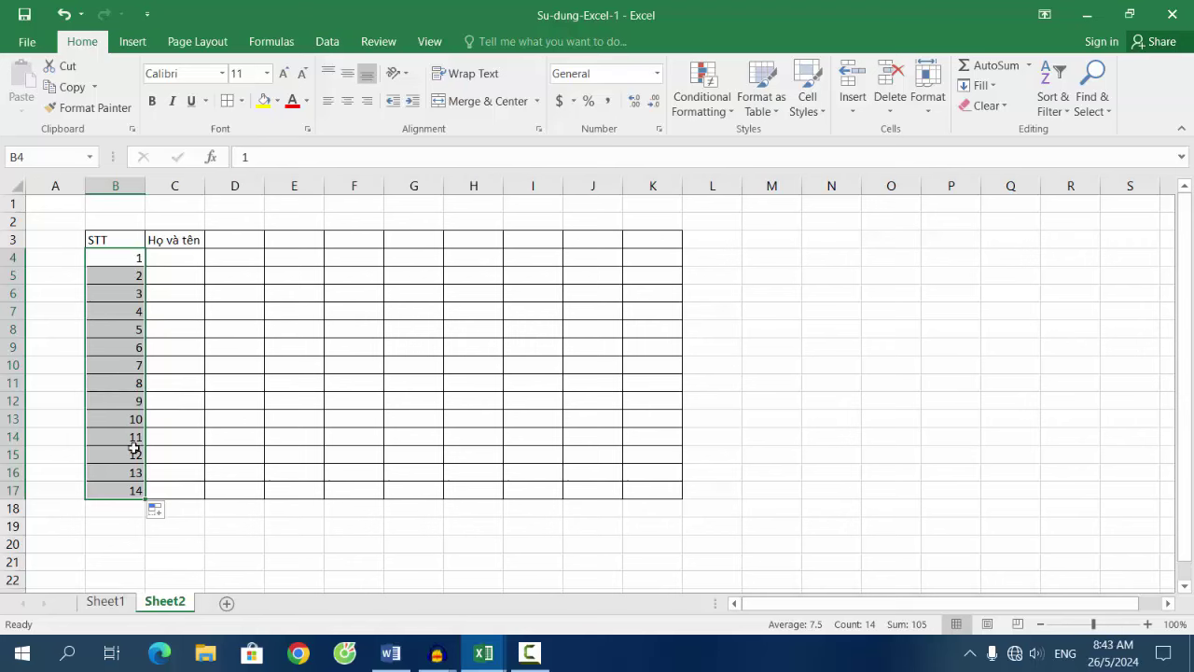
pyautogui.click(170, 259)
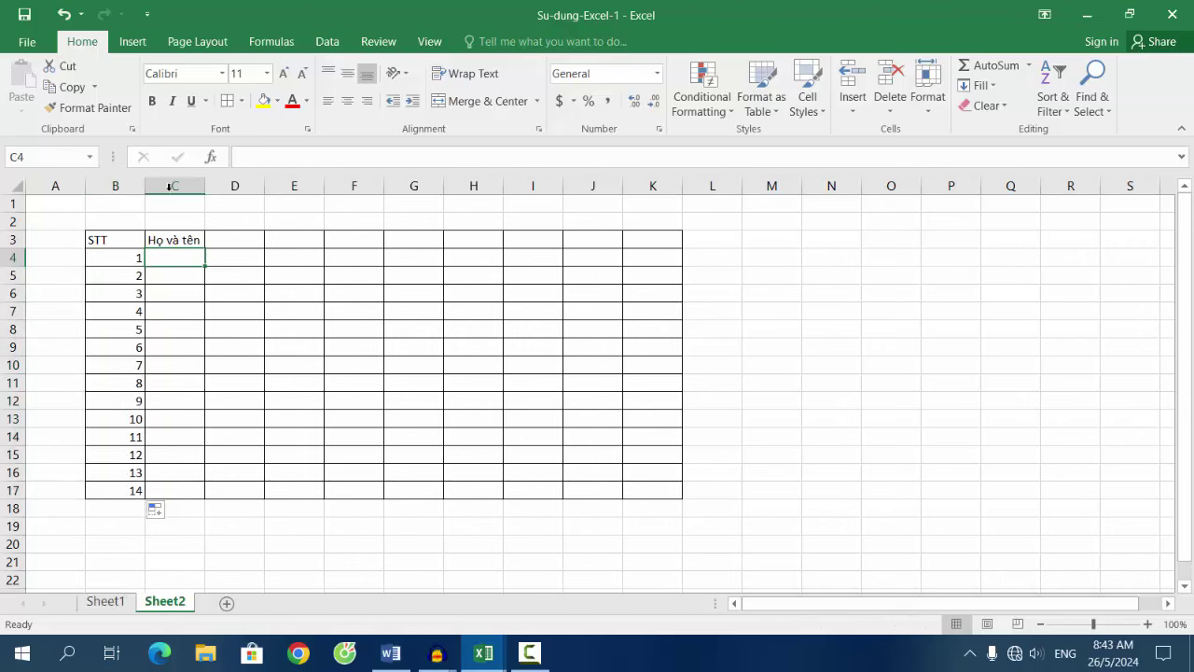
# - Center B3:C17 and widen column C for the student names
pyautogui.moveTo(99, 240); pyautogui.dragTo(174, 494)
pyautogui.click(347, 101)
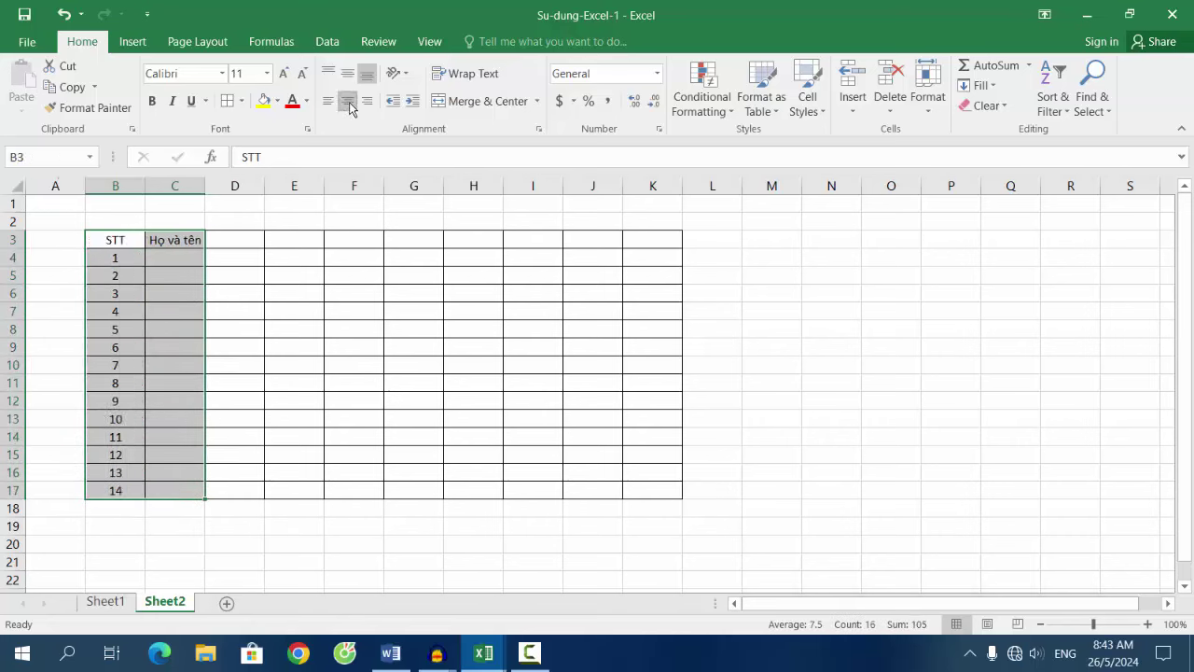
pyautogui.click(181, 258)
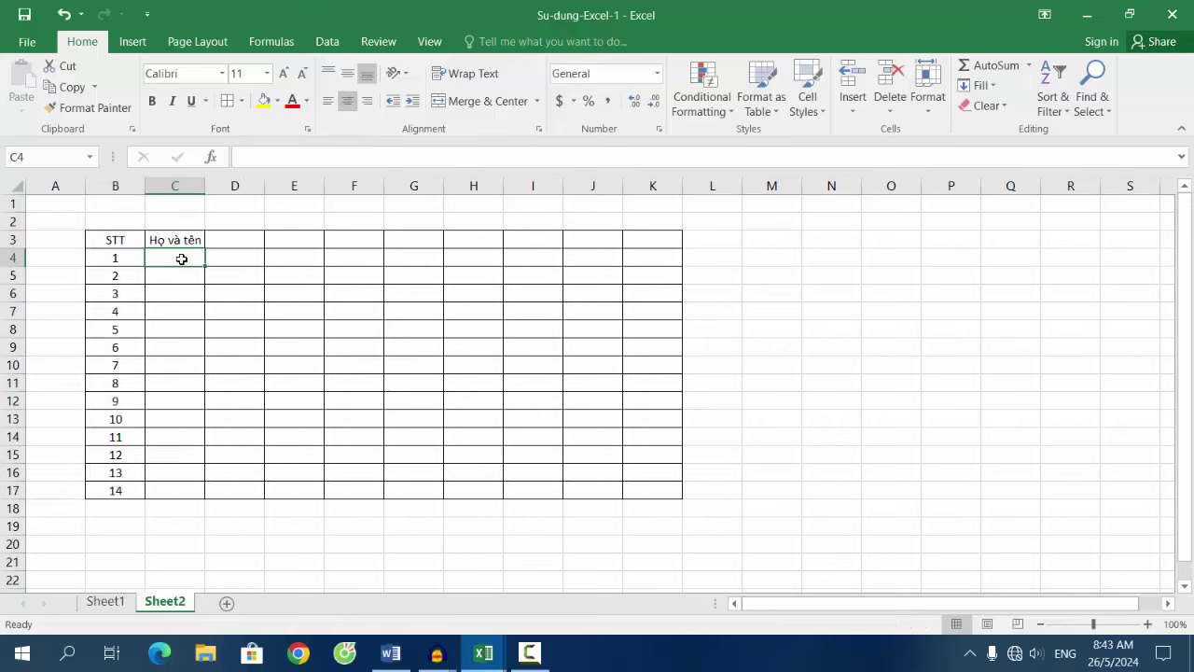
pyautogui.moveTo(206, 188); pyautogui.dragTo(225, 188)
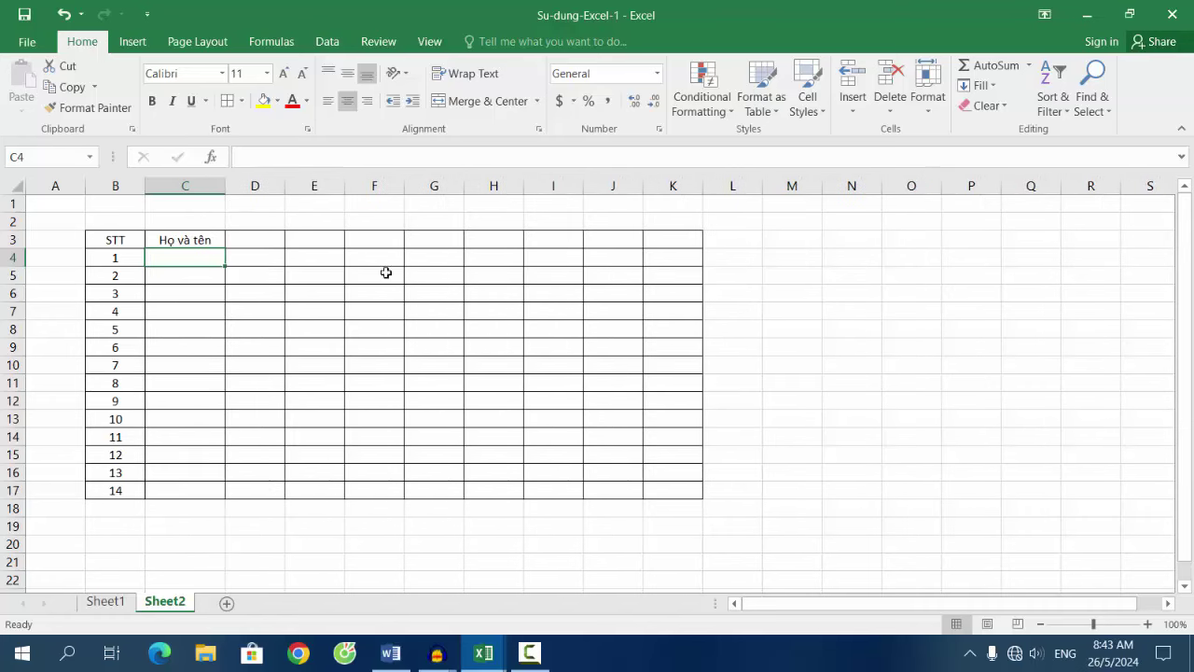
# - Enter the headers Toán in D3, Lý in E3 and Hóa in F3
pyautogui.click(269, 242)
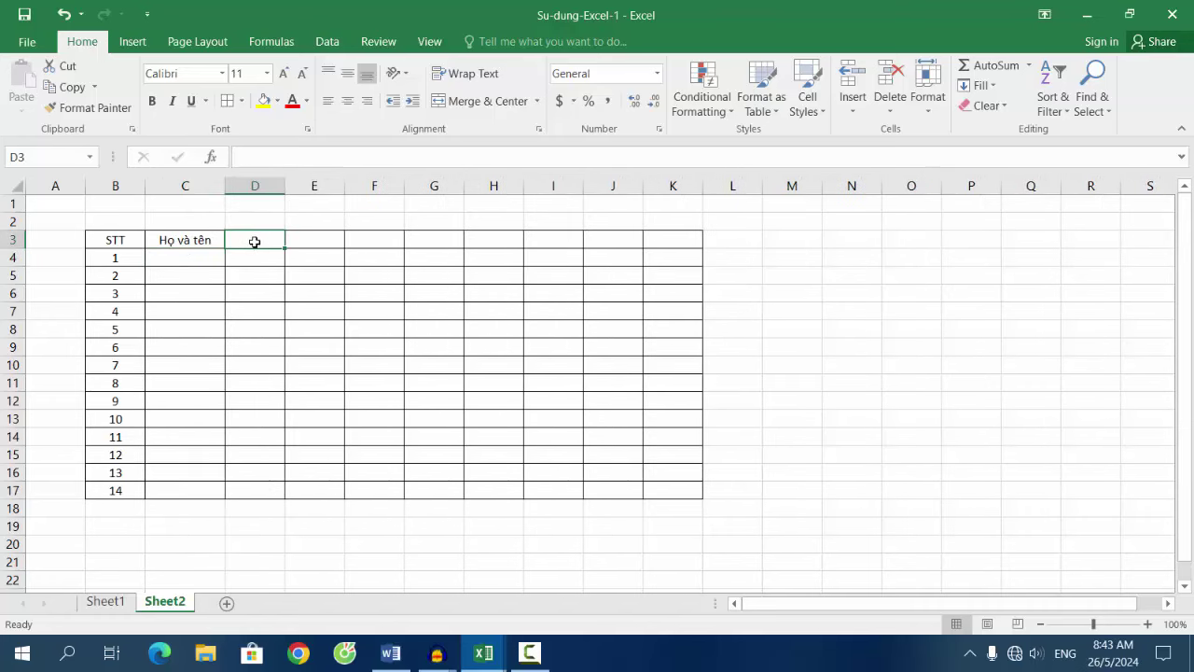
pyautogui.write('Toan')
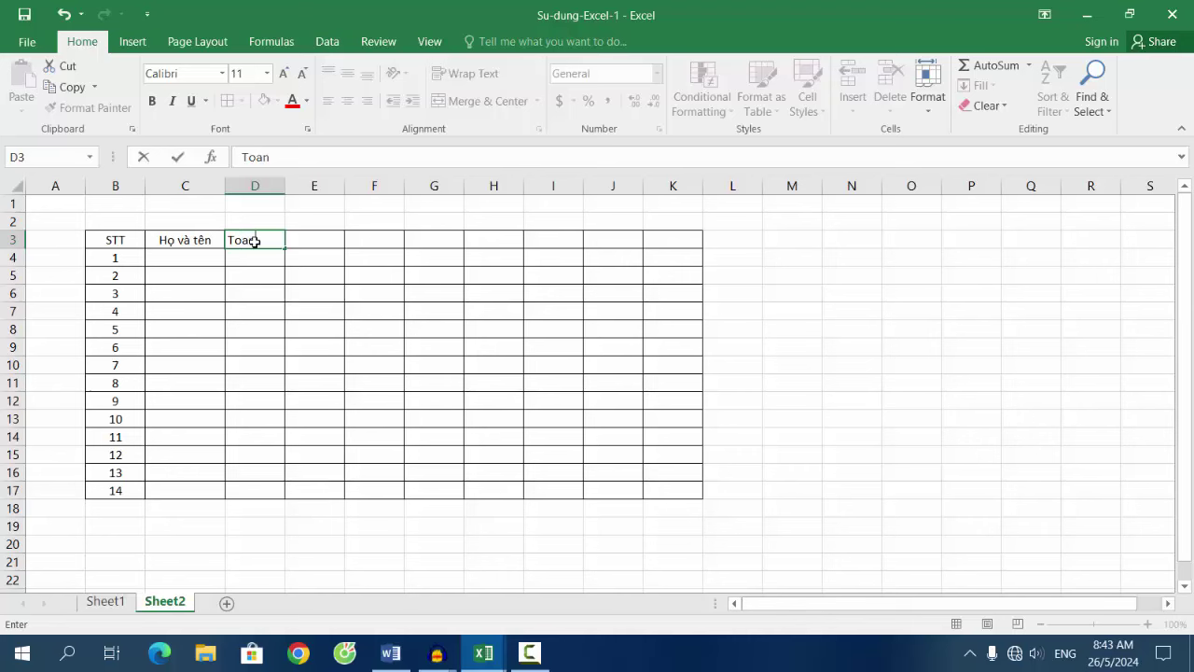
pyautogui.click(321, 242)
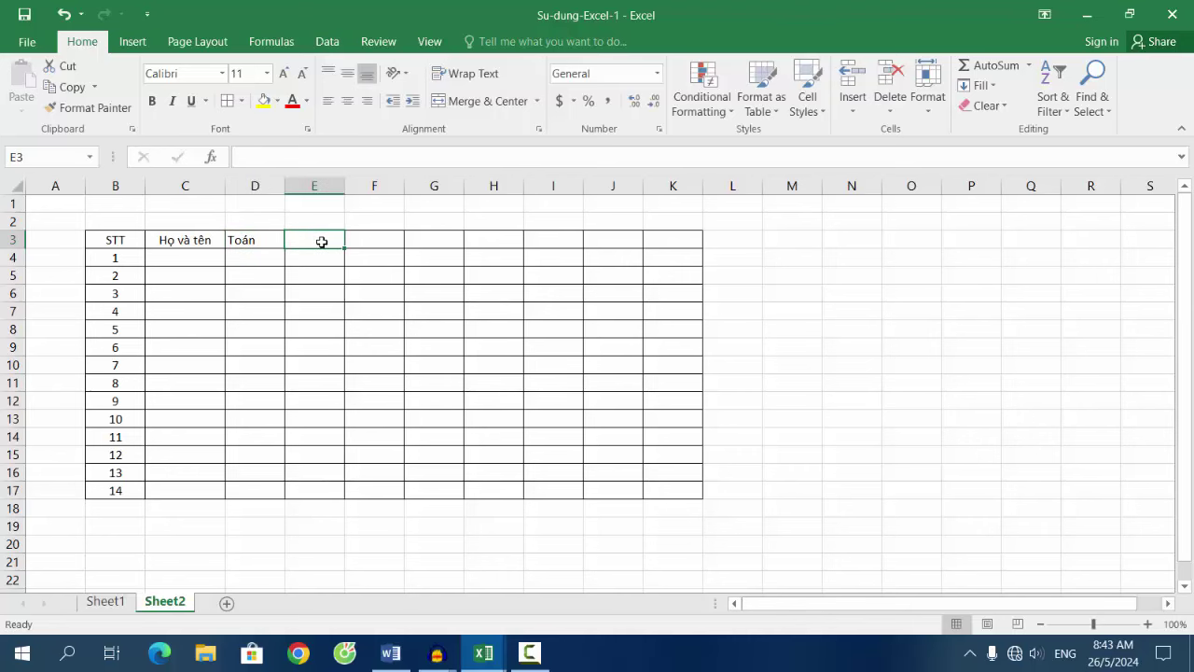
pyautogui.write('Lý')
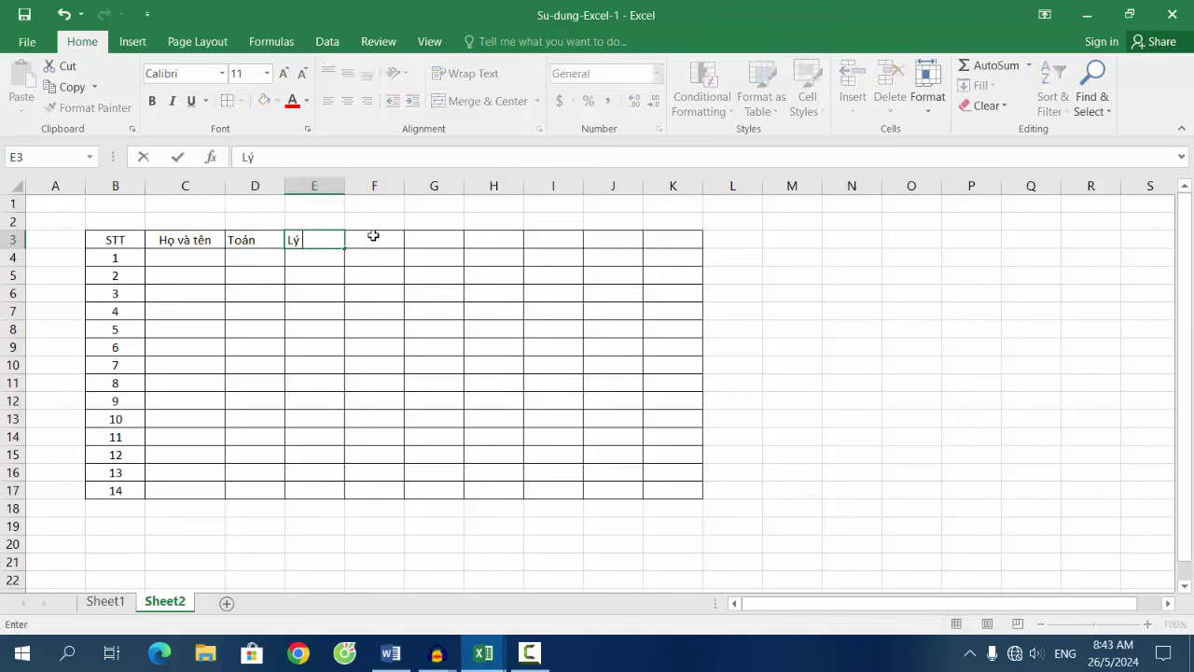
pyautogui.click(373, 233)
pyautogui.write('Ho')
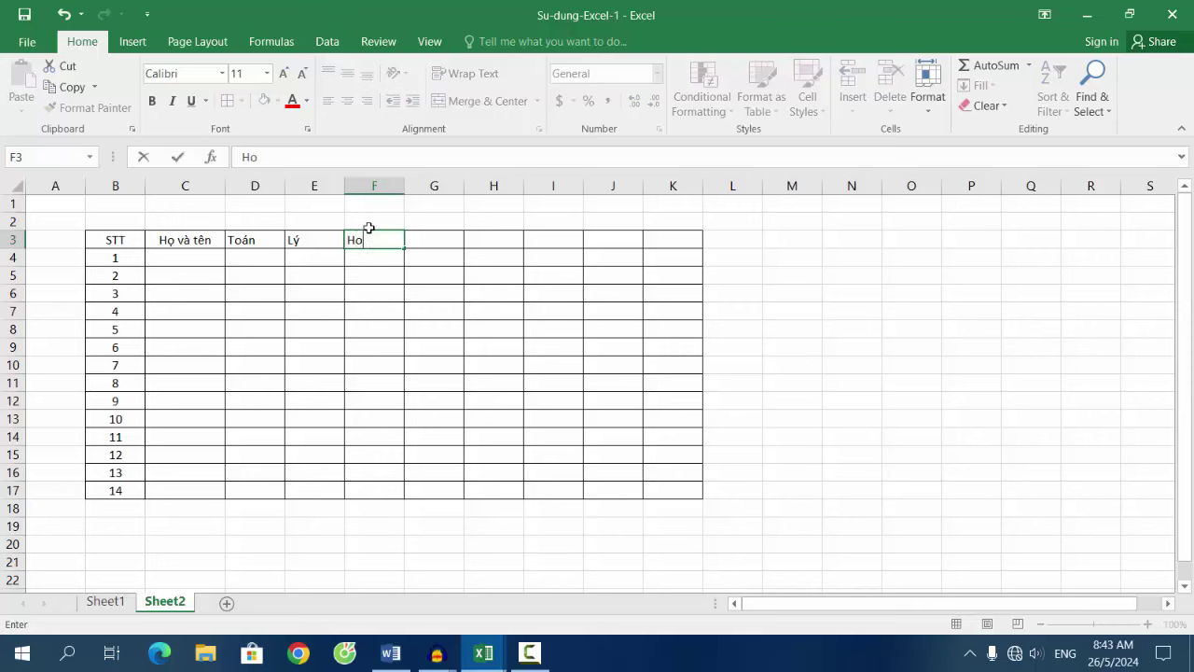
pyautogui.click(483, 653)
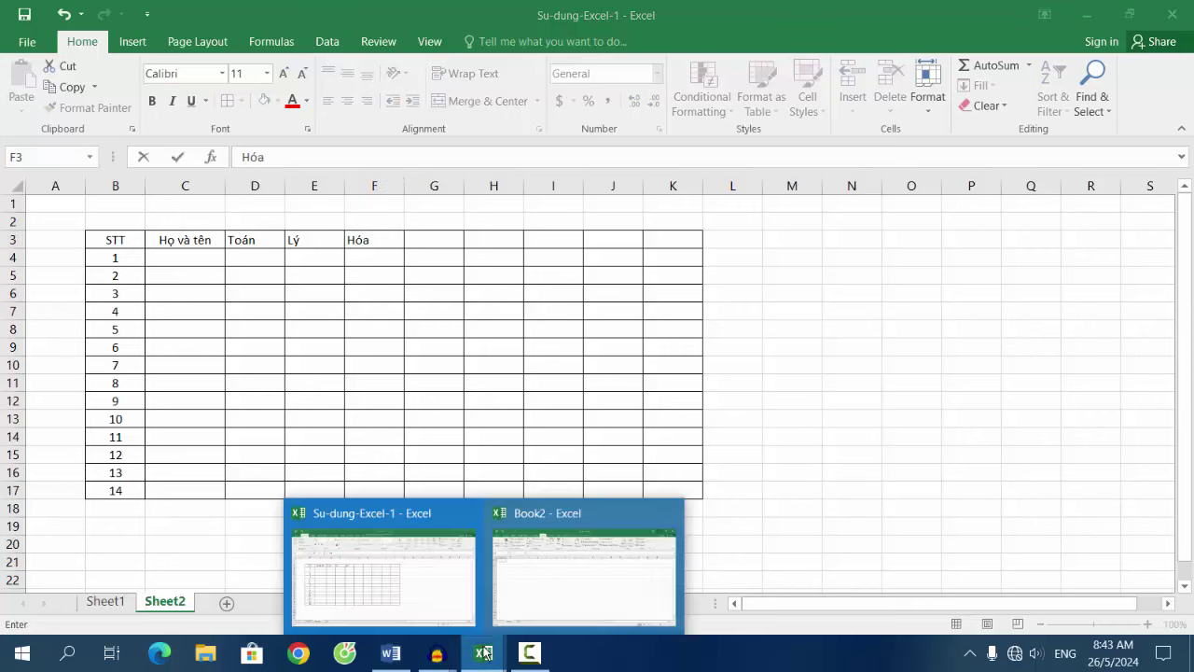
pyautogui.click(421, 608)
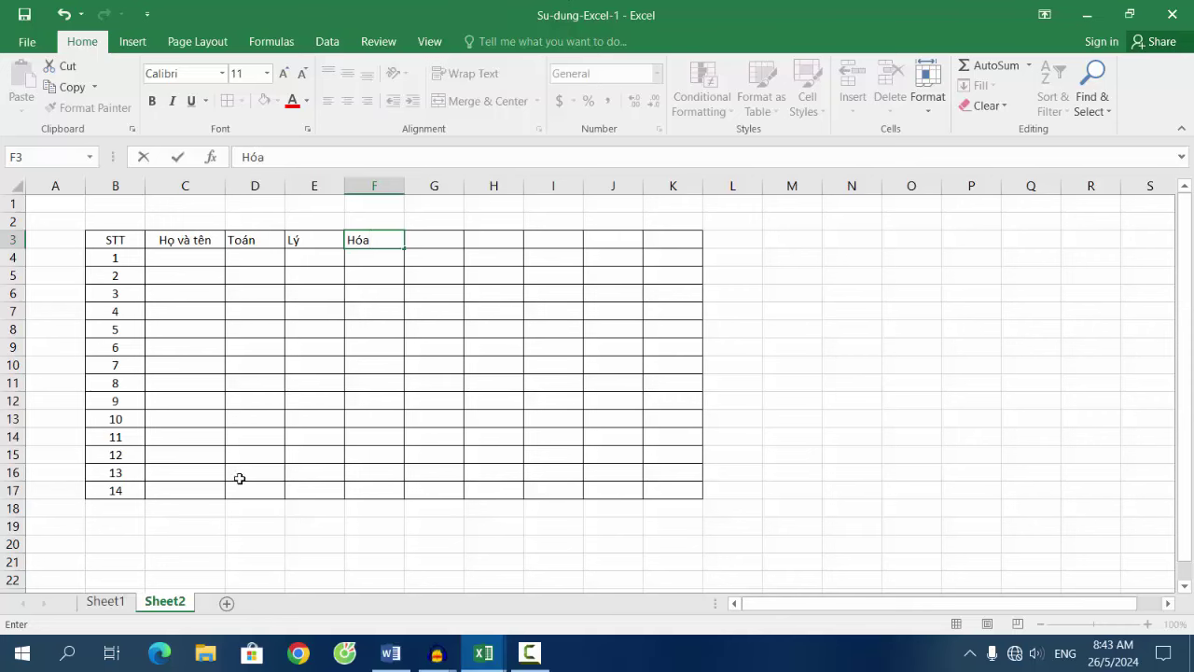
# - Check the first students' Toán, Lý and Hóa scores on Sheet1's reference table
pyautogui.click(105, 601)
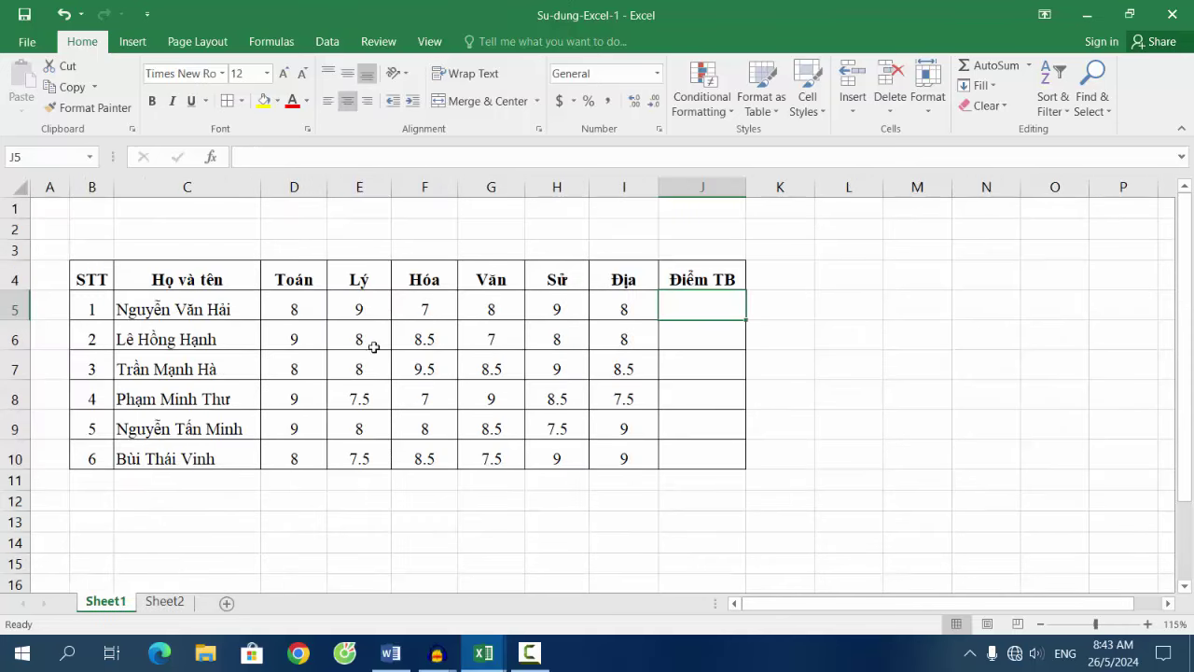
pyautogui.click(307, 313)
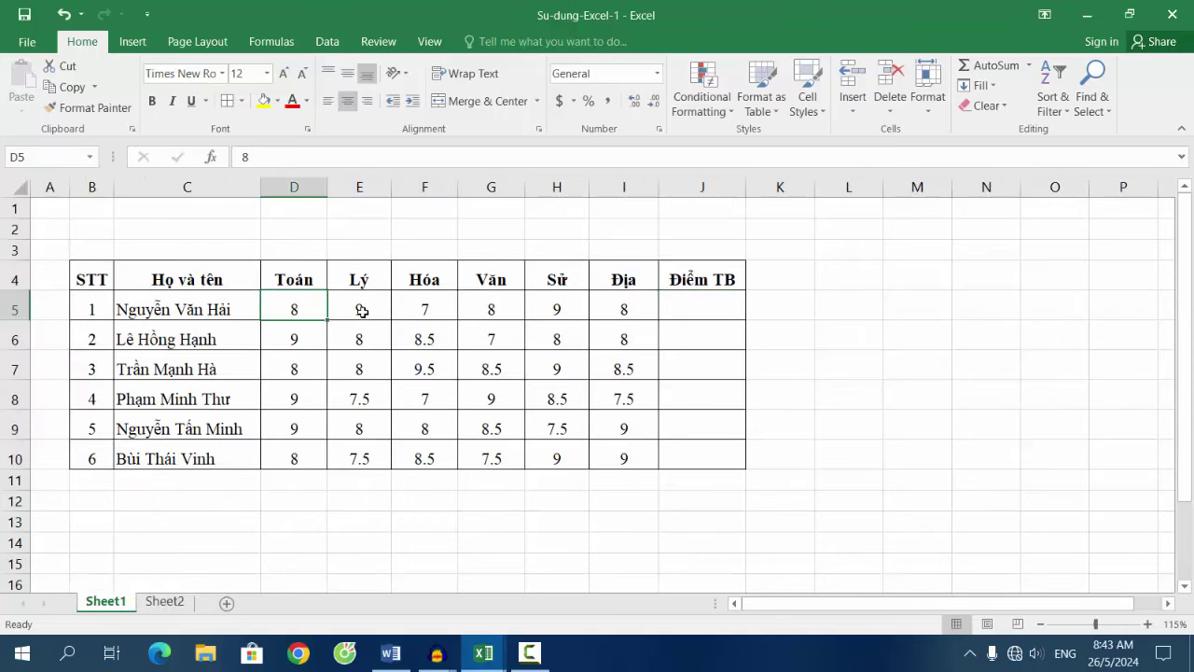
pyautogui.click(363, 312)
pyautogui.click(419, 313)
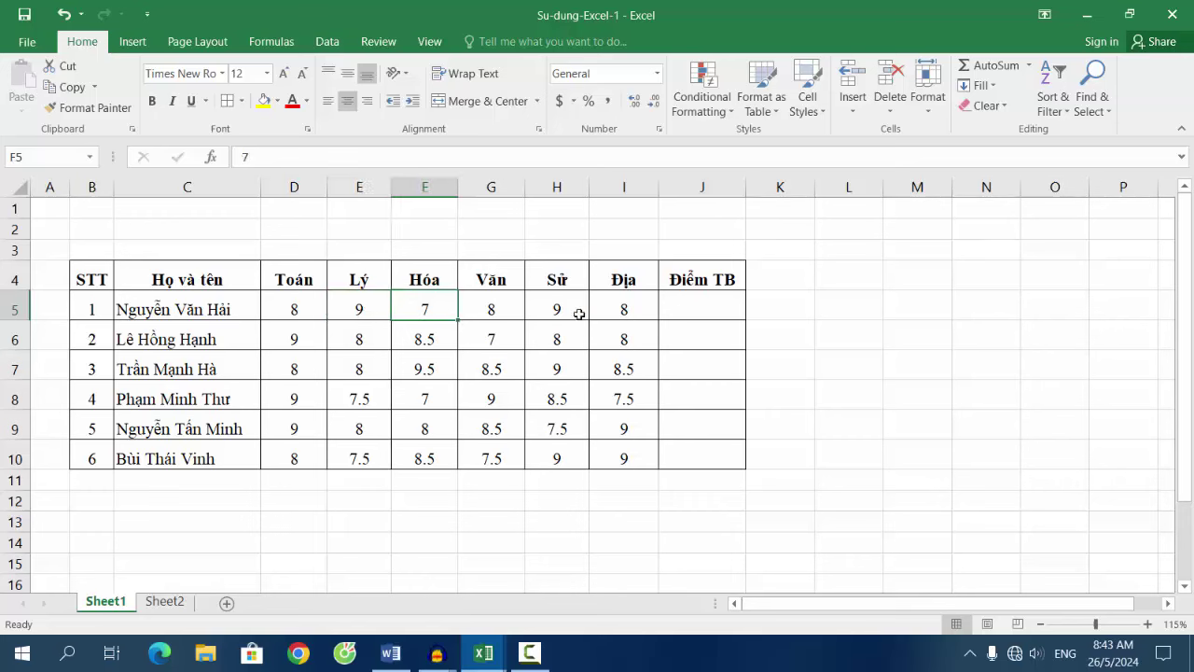
pyautogui.click(424, 345)
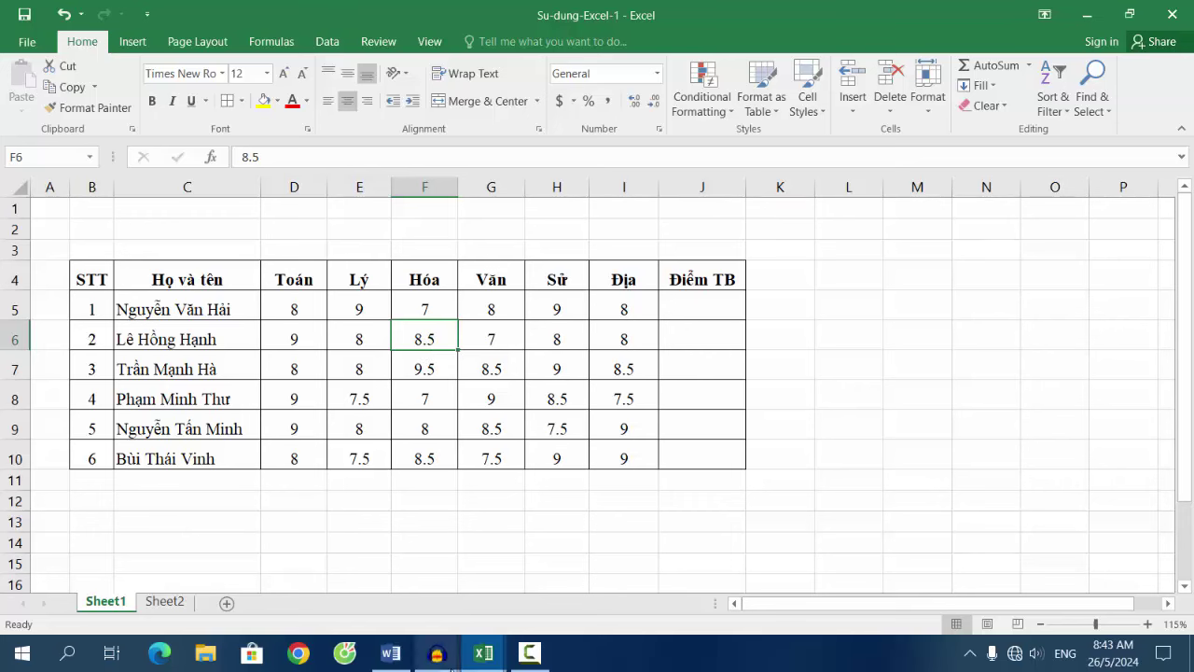
# - Bring the Su-dung-Excel-1 workbook to the front and go to Sheet2
pyautogui.moveTo(482, 653)
pyautogui.click(547, 595)
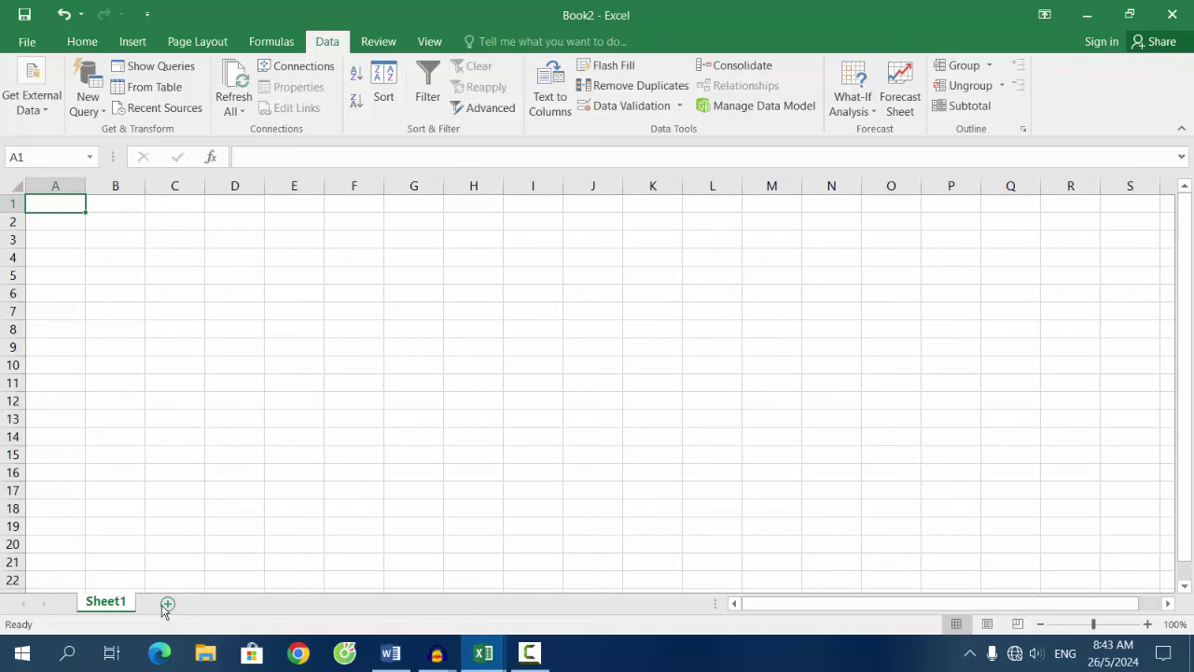
pyautogui.click(484, 655)
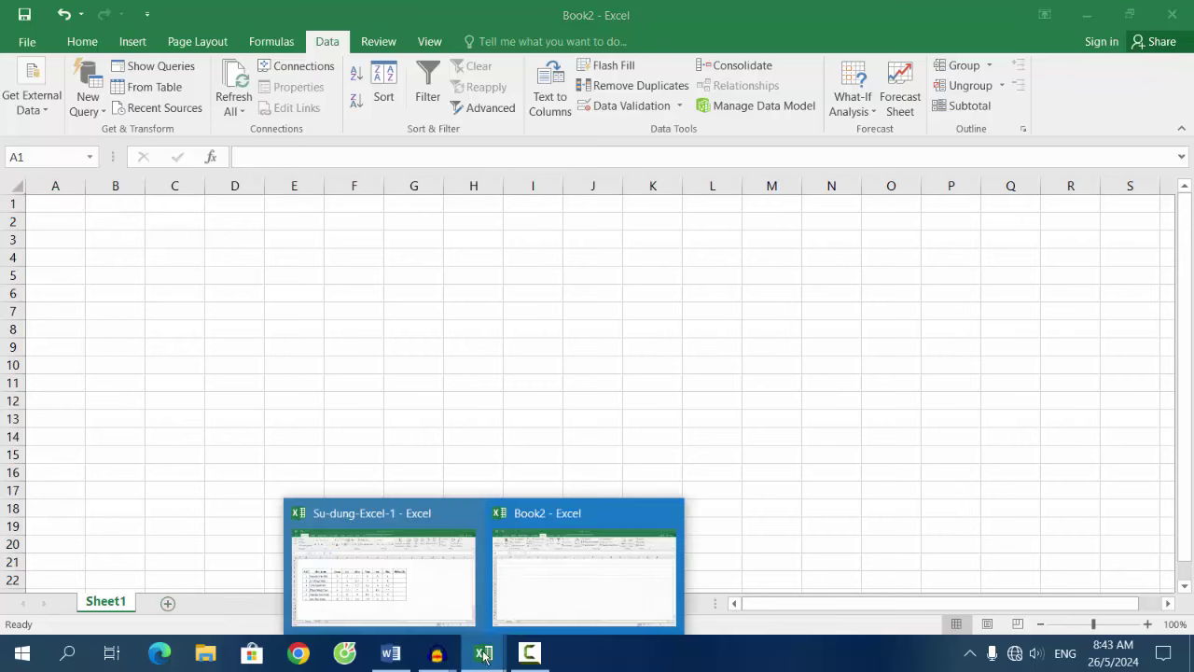
pyautogui.click(533, 600)
pyautogui.click(471, 660)
pyautogui.click(397, 587)
pyautogui.click(160, 604)
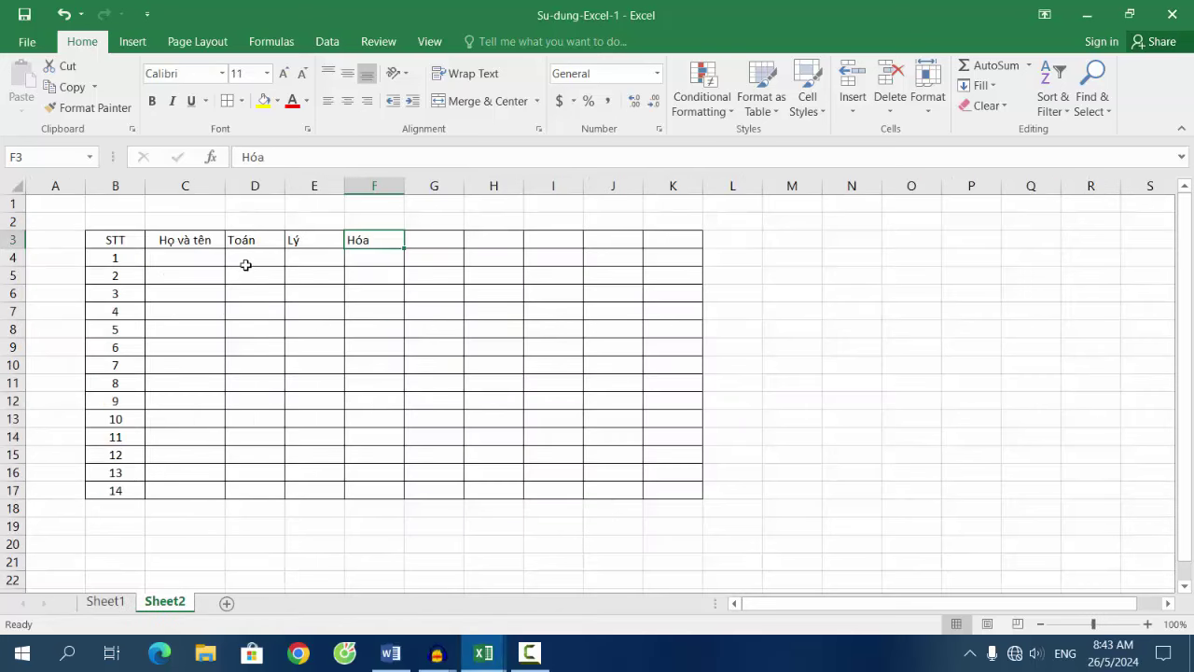
# - Enter scores 8.5 in E5, then 7, 9 and 8 in D4, E4 and F4
pyautogui.click(304, 278)
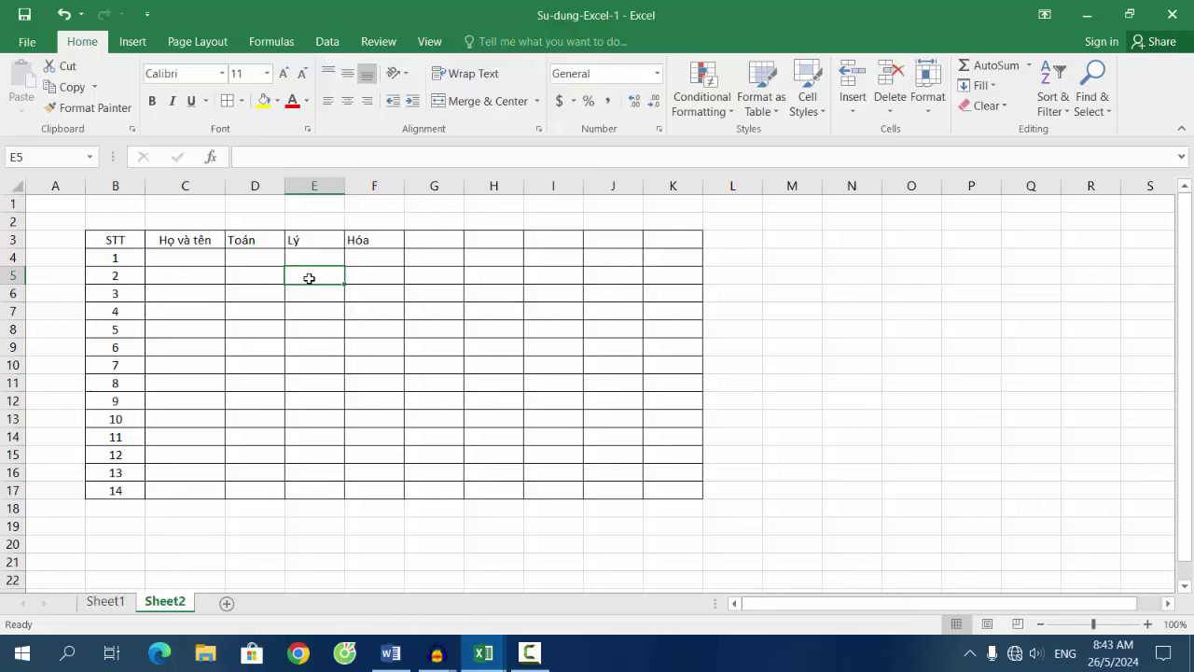
pyautogui.write('8.')
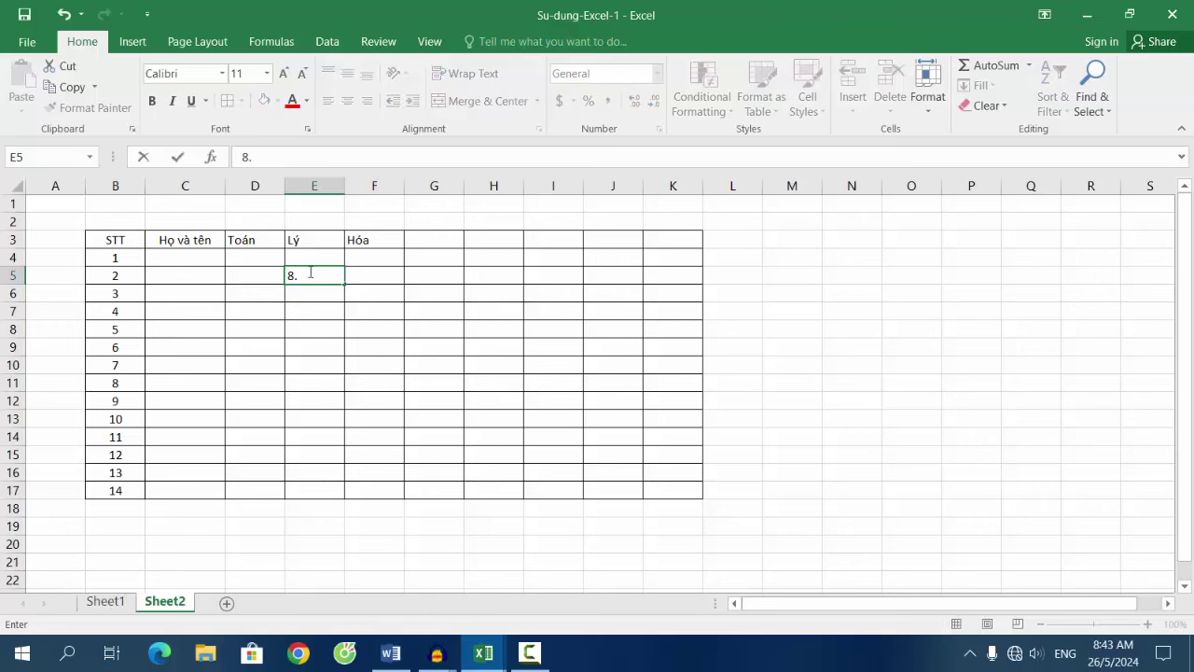
pyautogui.write('5')
pyautogui.click(300, 287)
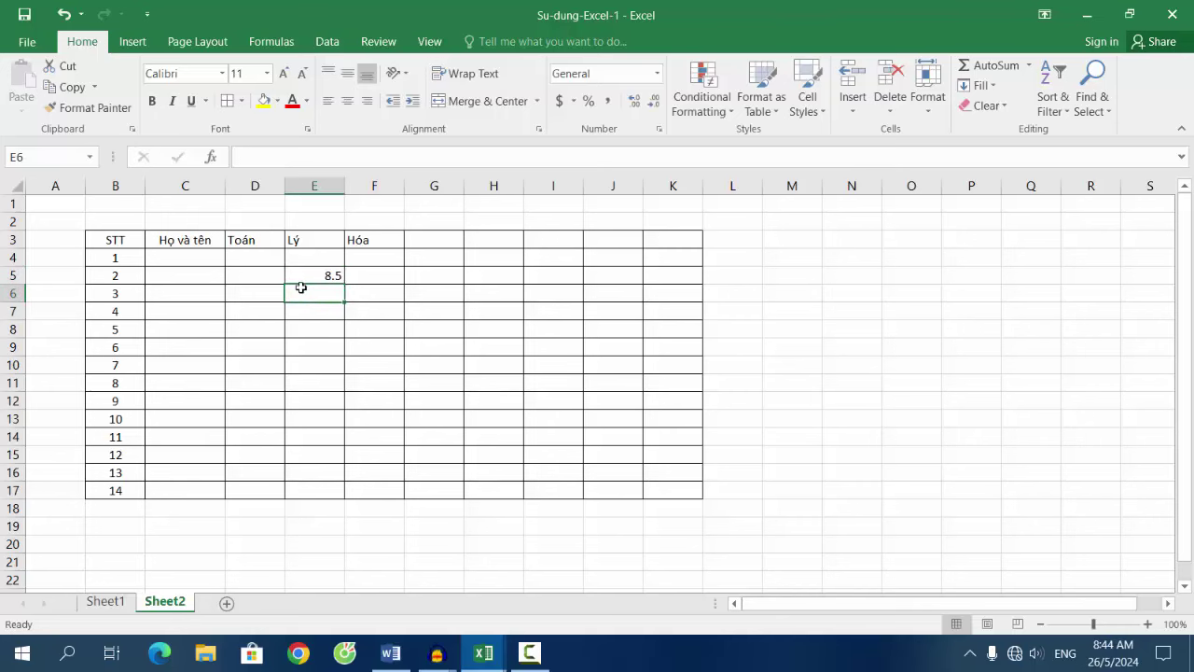
pyautogui.click(325, 274)
pyautogui.click(258, 255)
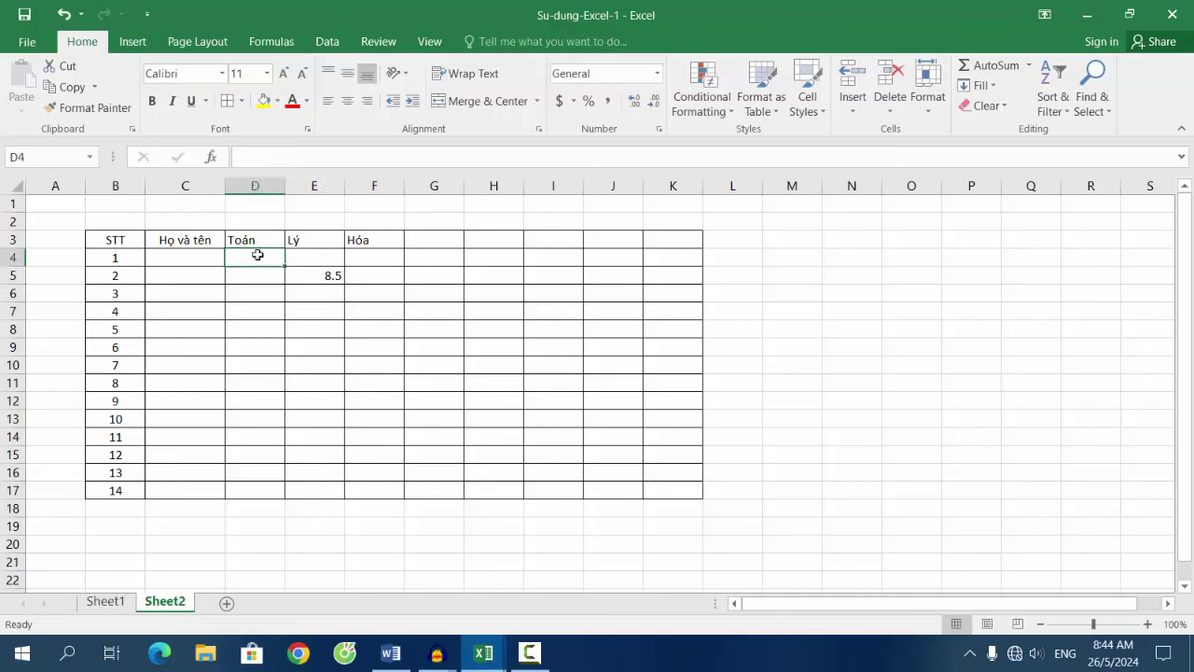
pyautogui.write('7')
pyautogui.click(309, 263)
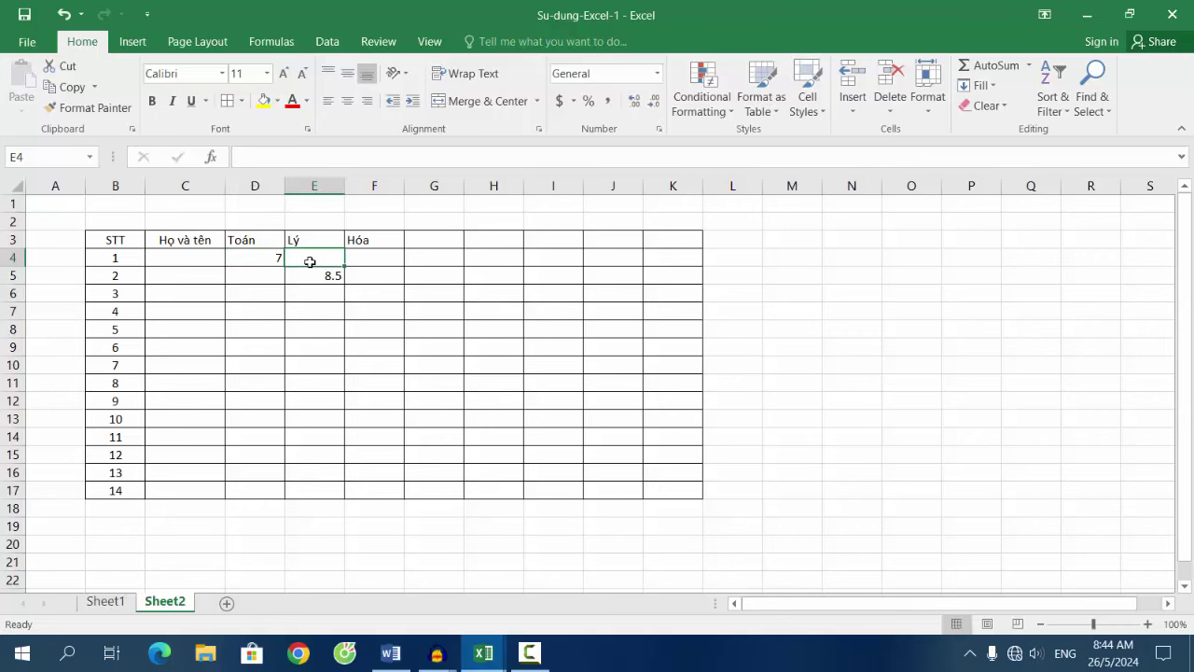
pyautogui.write('9')
pyautogui.click(363, 264)
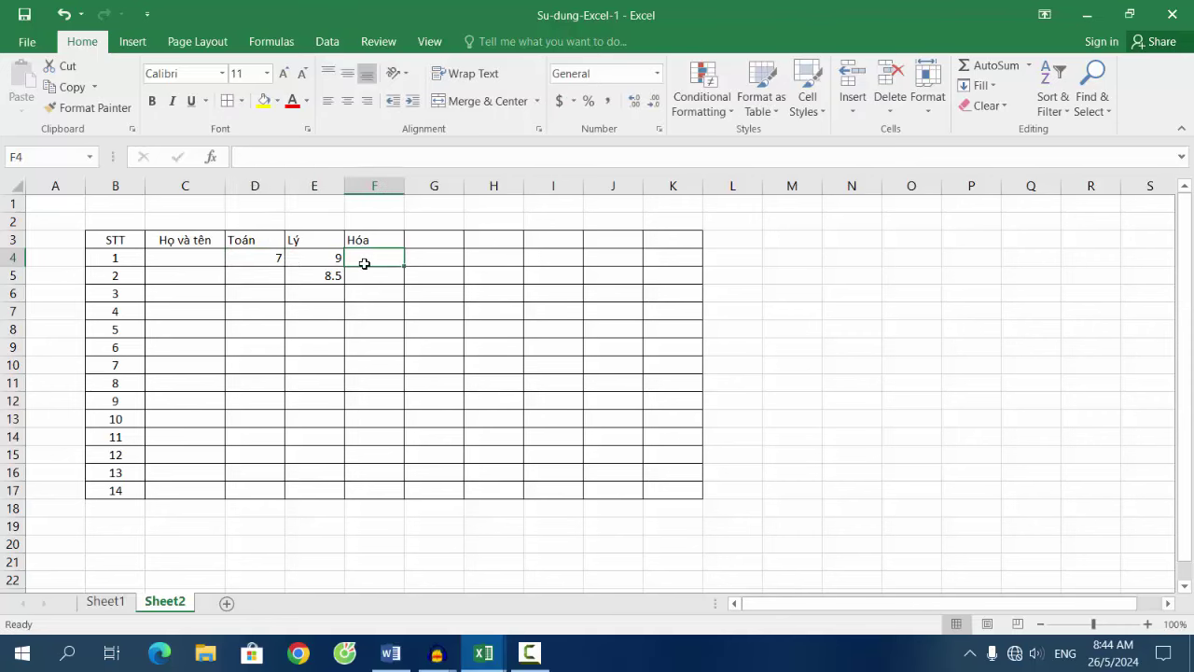
pyautogui.write('8')
pyautogui.click(386, 294)
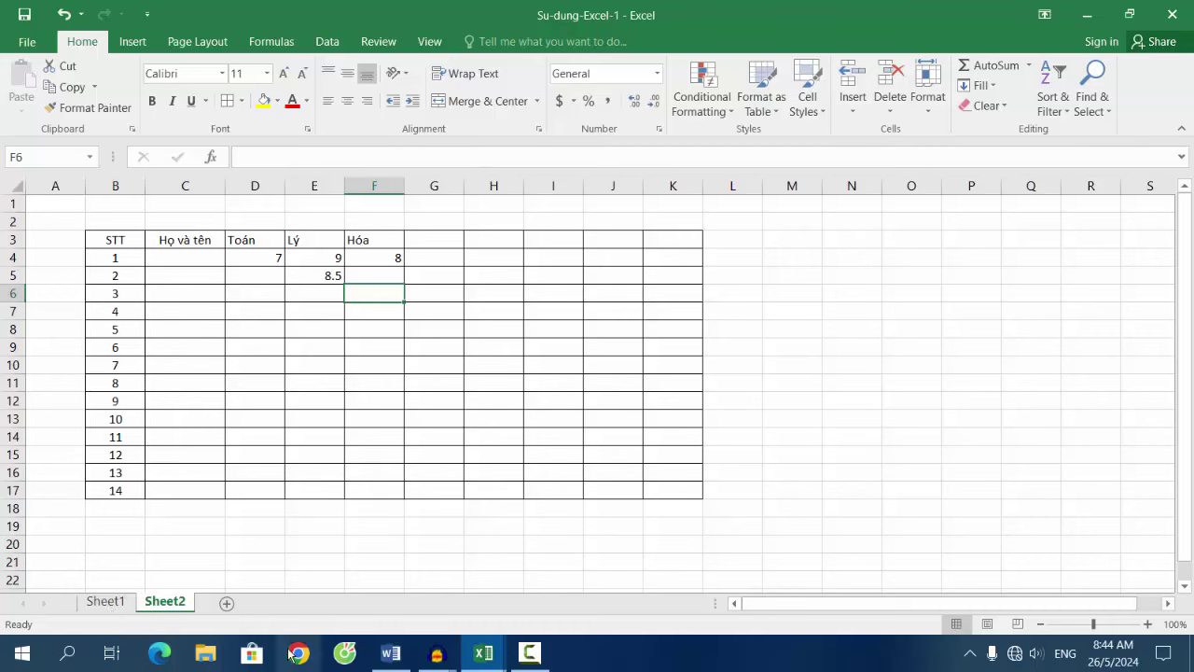
# - Return to Sheet1's grade table, glancing at the SUM entry in the Word notes
pyautogui.click(110, 603)
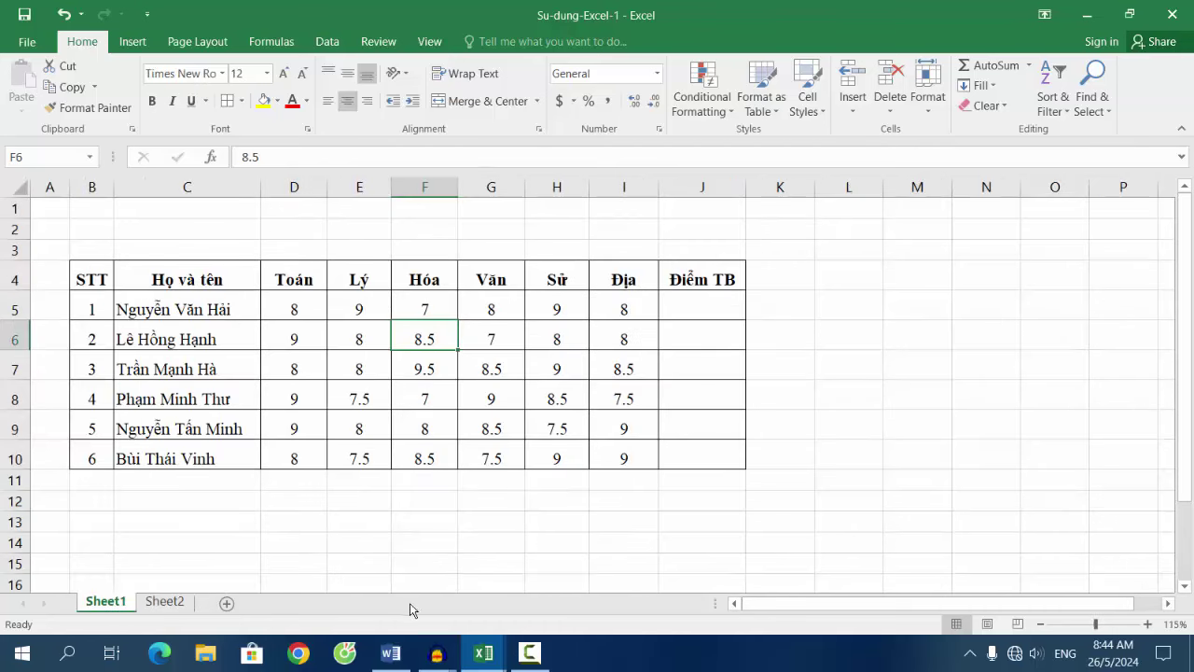
pyautogui.click(390, 653)
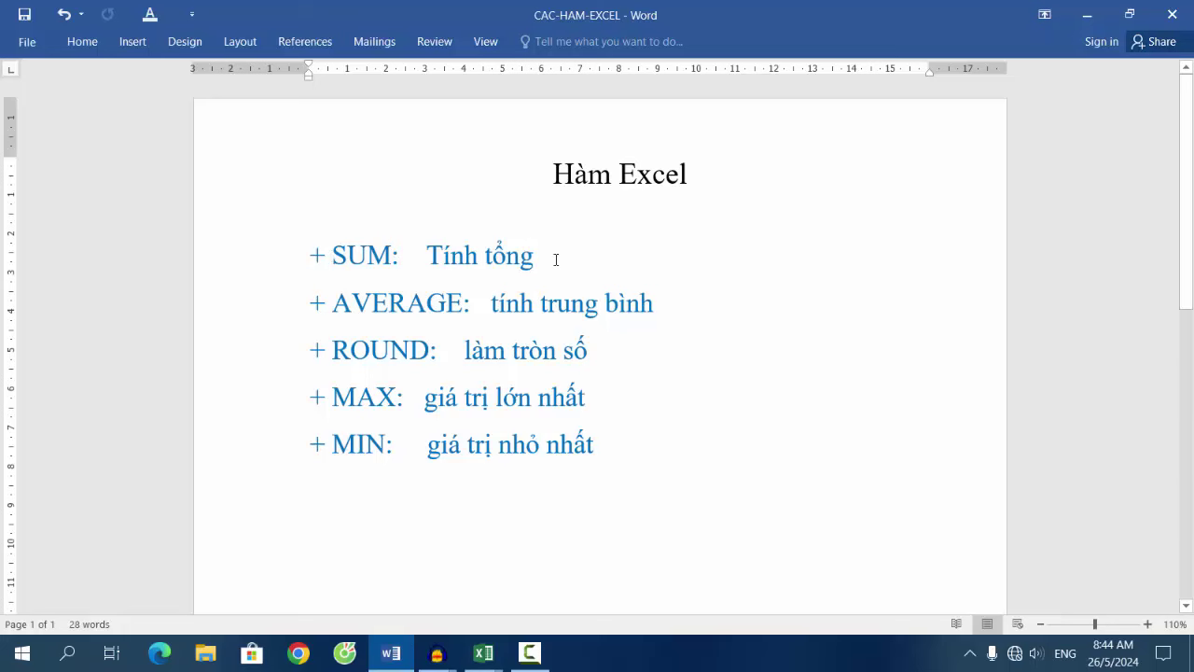
pyautogui.doubleClick(336, 254)
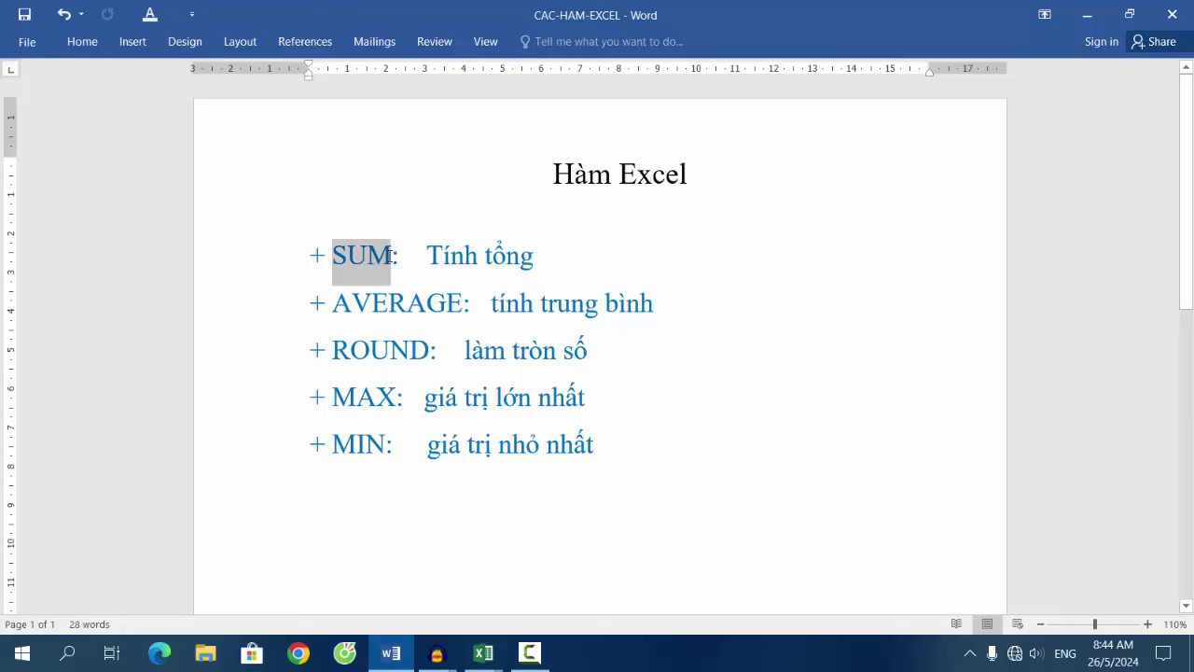
pyautogui.hotkey('alt', 'Tab')
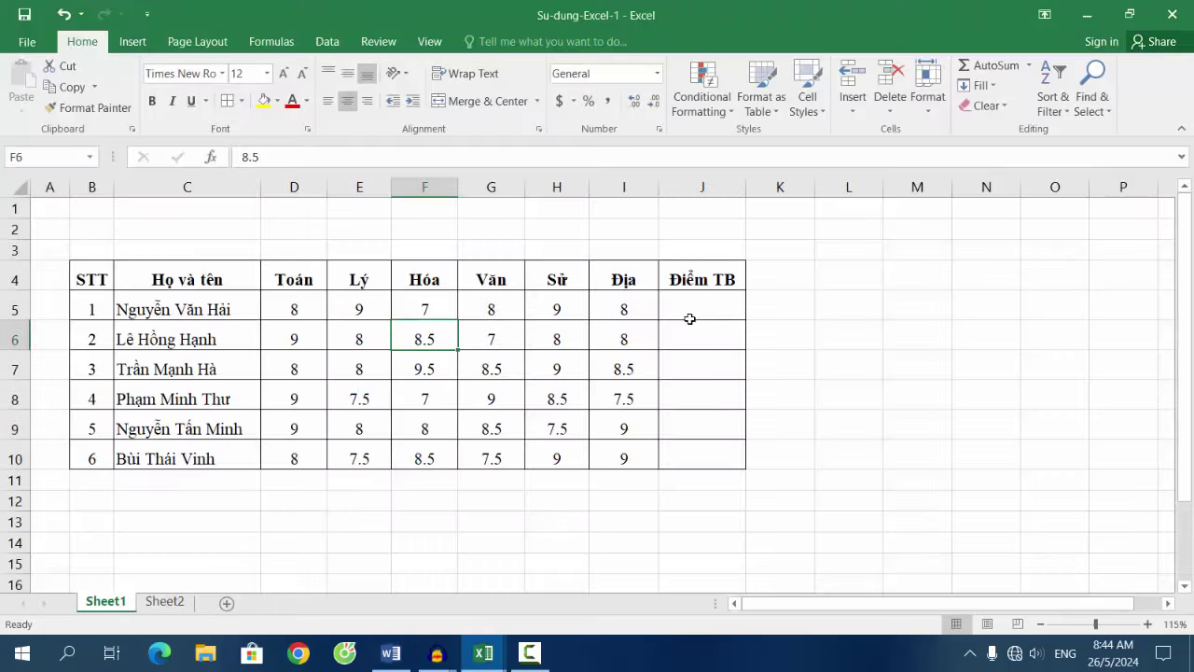
# - Enter =SUM(D5:I5) in J5 to total the first student's scores, giving 49
pyautogui.click(689, 315)
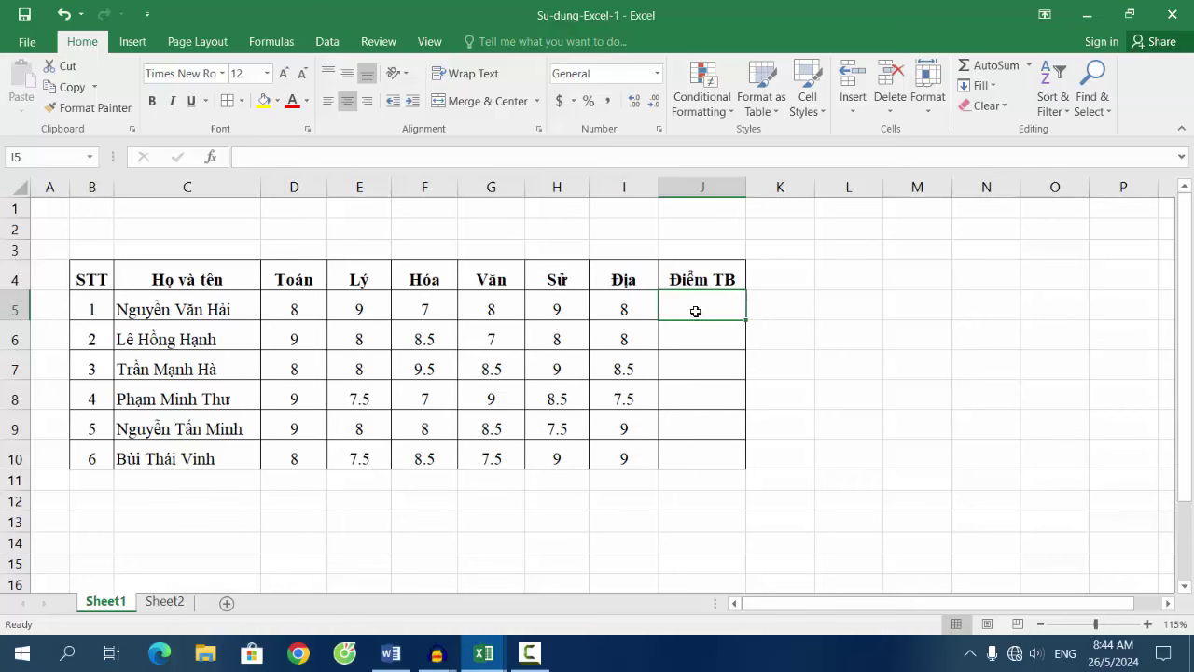
pyautogui.click(15, 309)
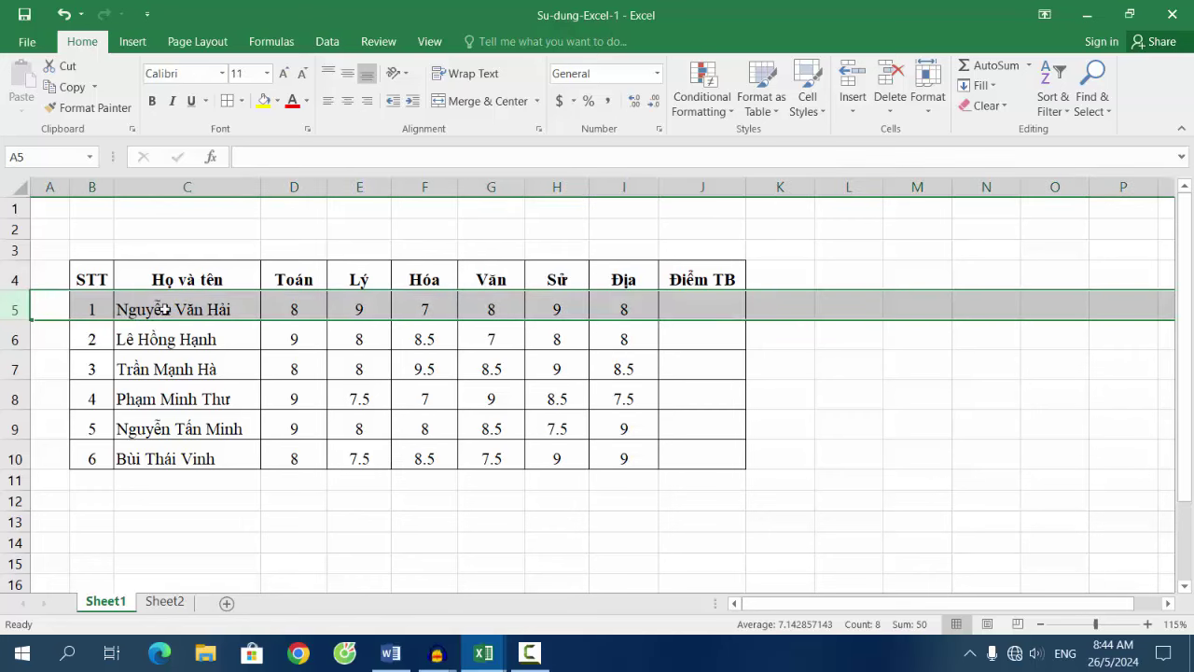
pyautogui.click(709, 311)
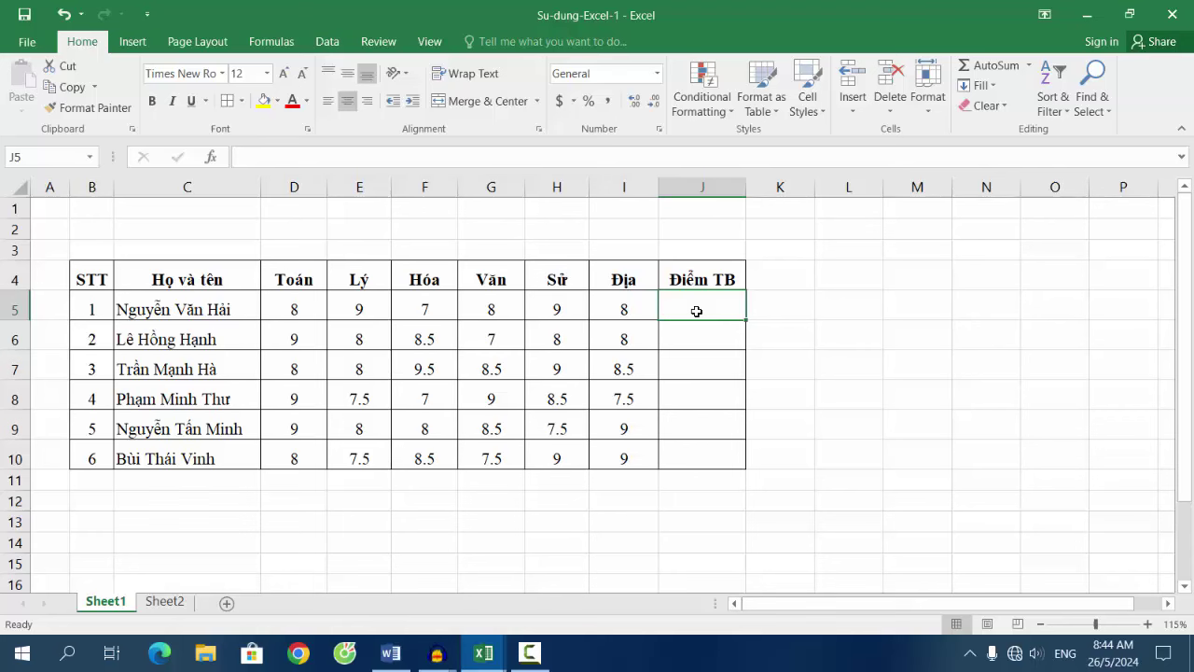
pyautogui.write('=')
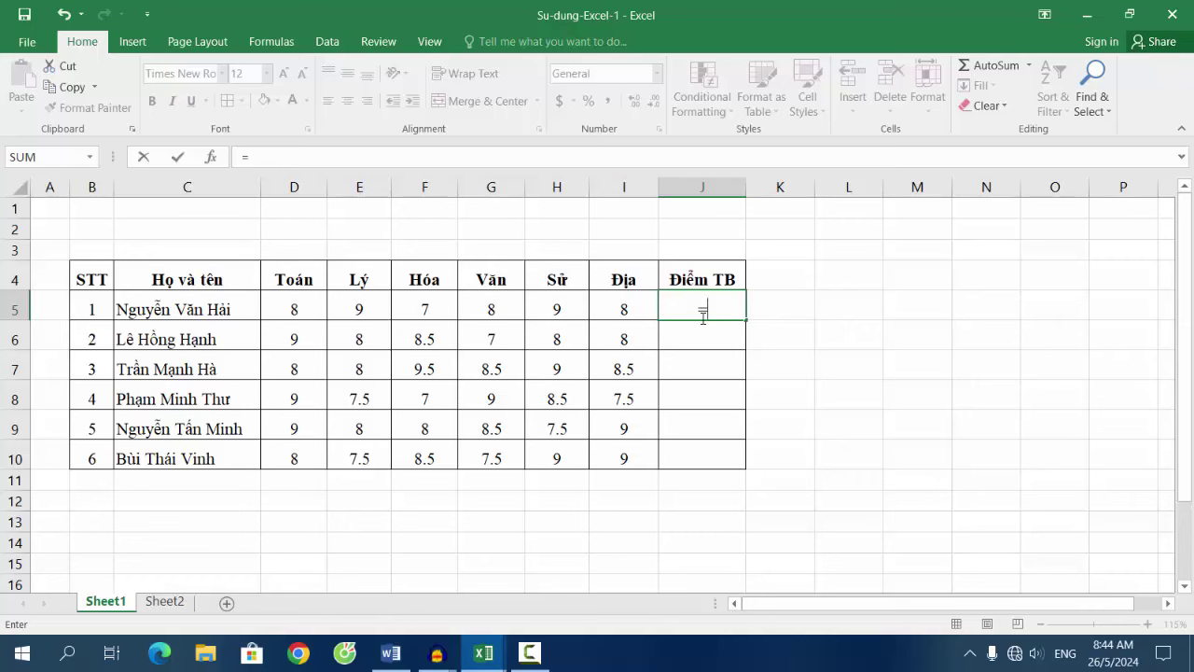
pyautogui.write('sum')
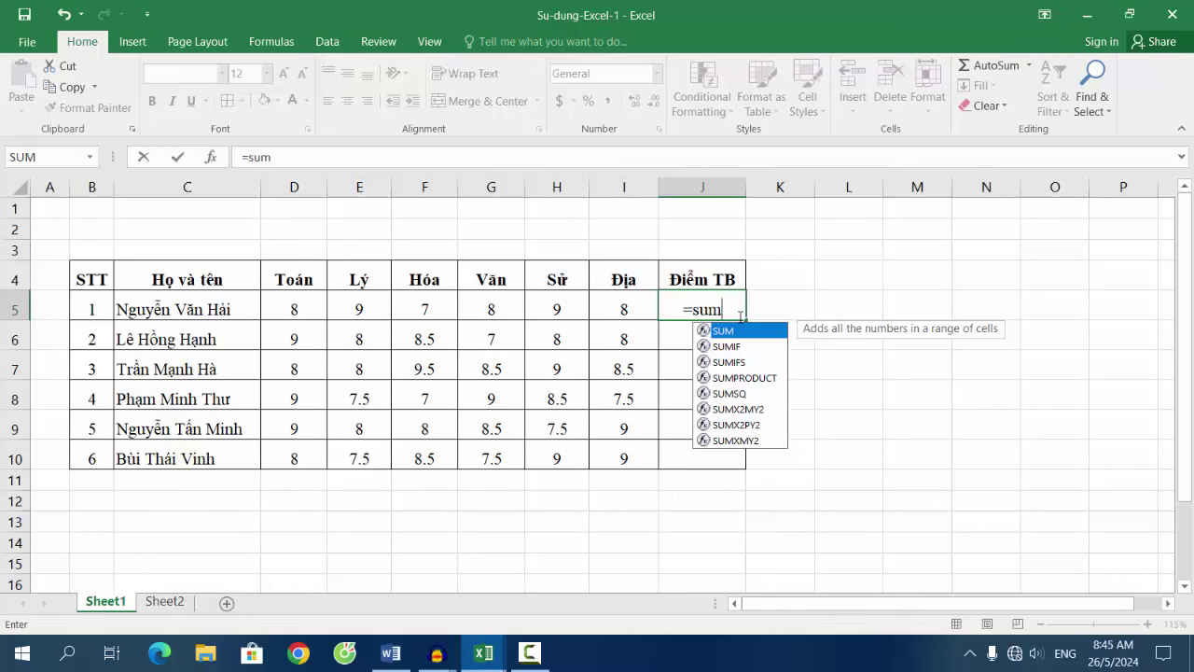
pyautogui.write('(')
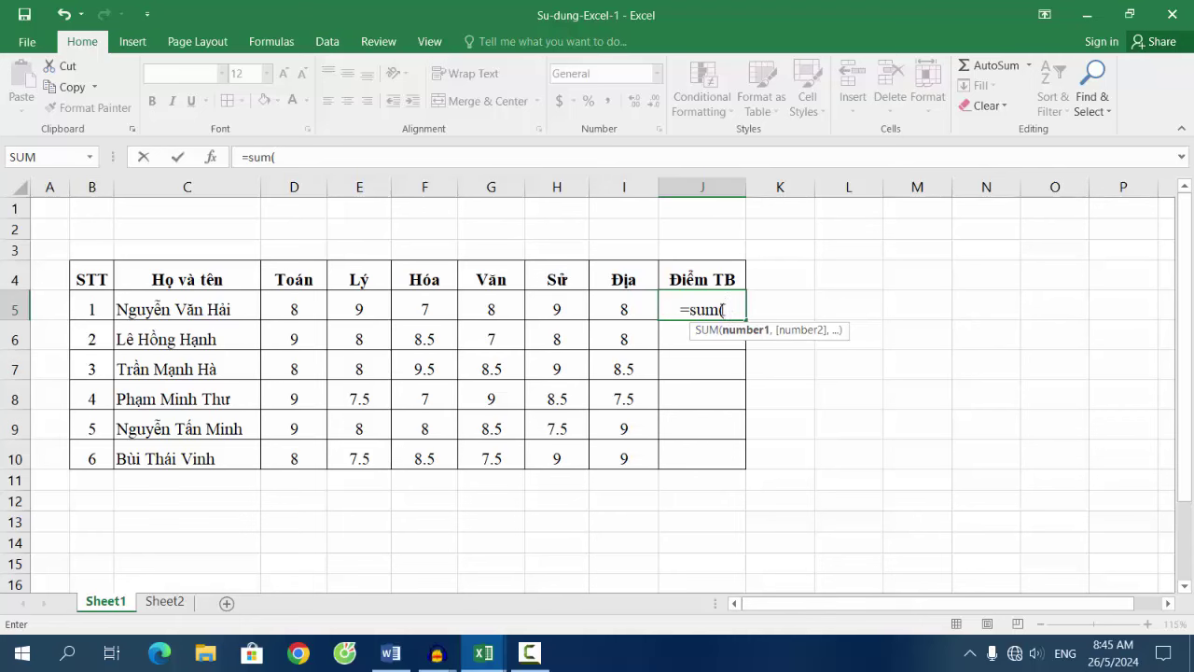
pyautogui.click(294, 309)
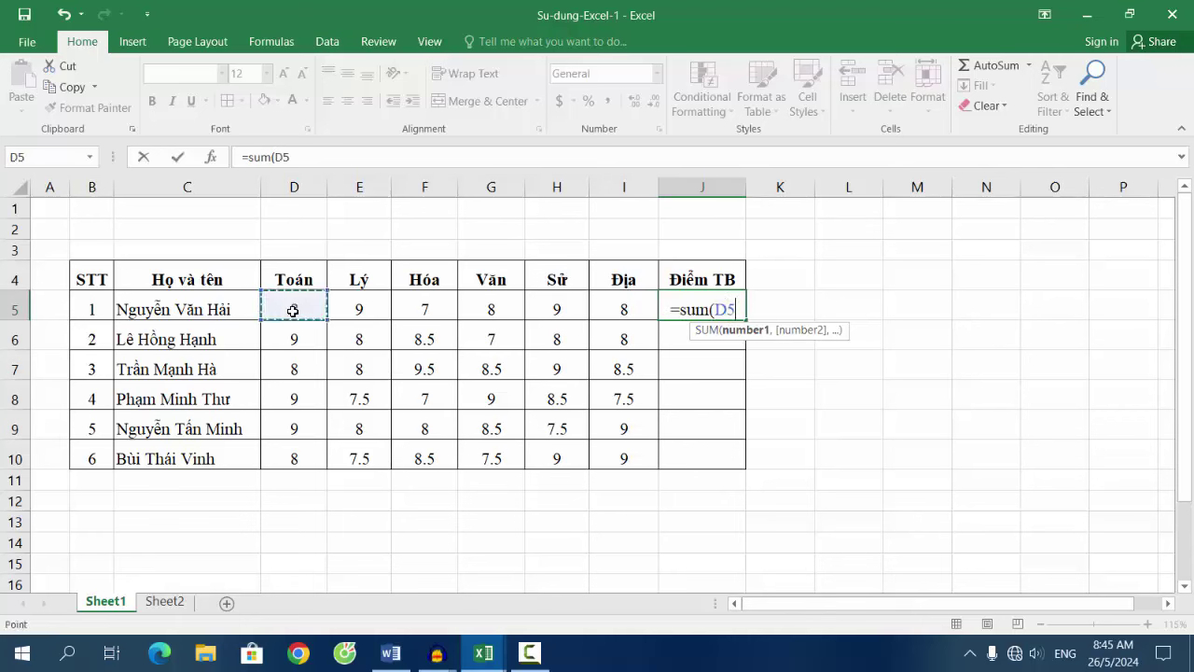
pyautogui.moveTo(293, 310); pyautogui.dragTo(630, 313)
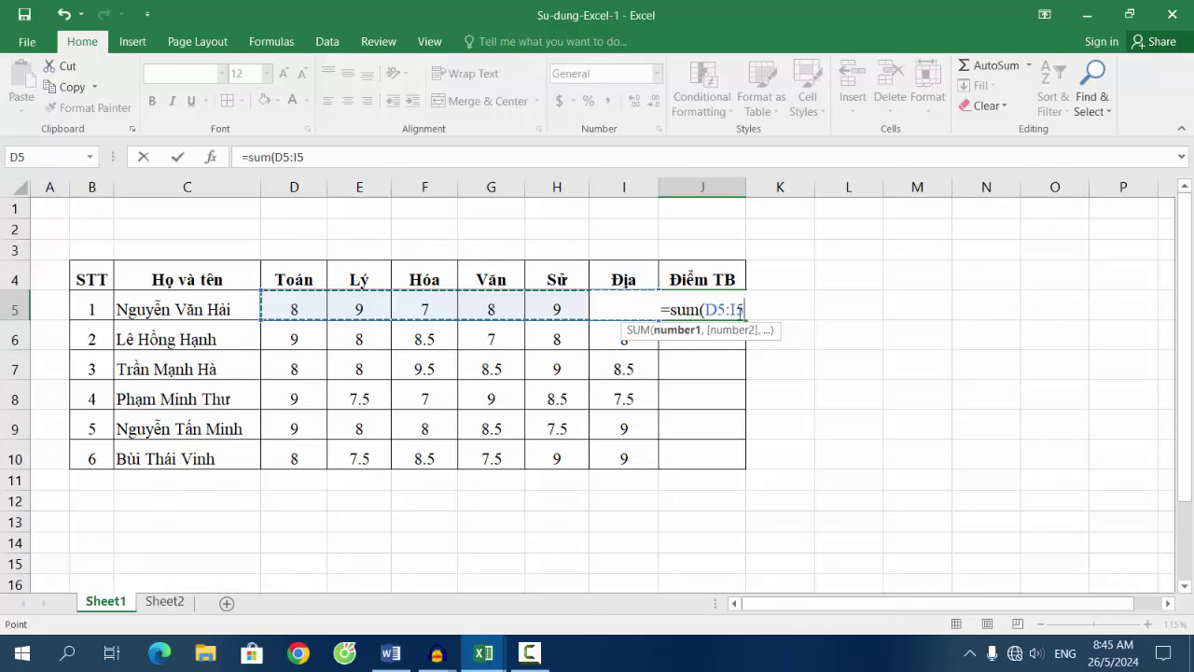
pyautogui.write(')')
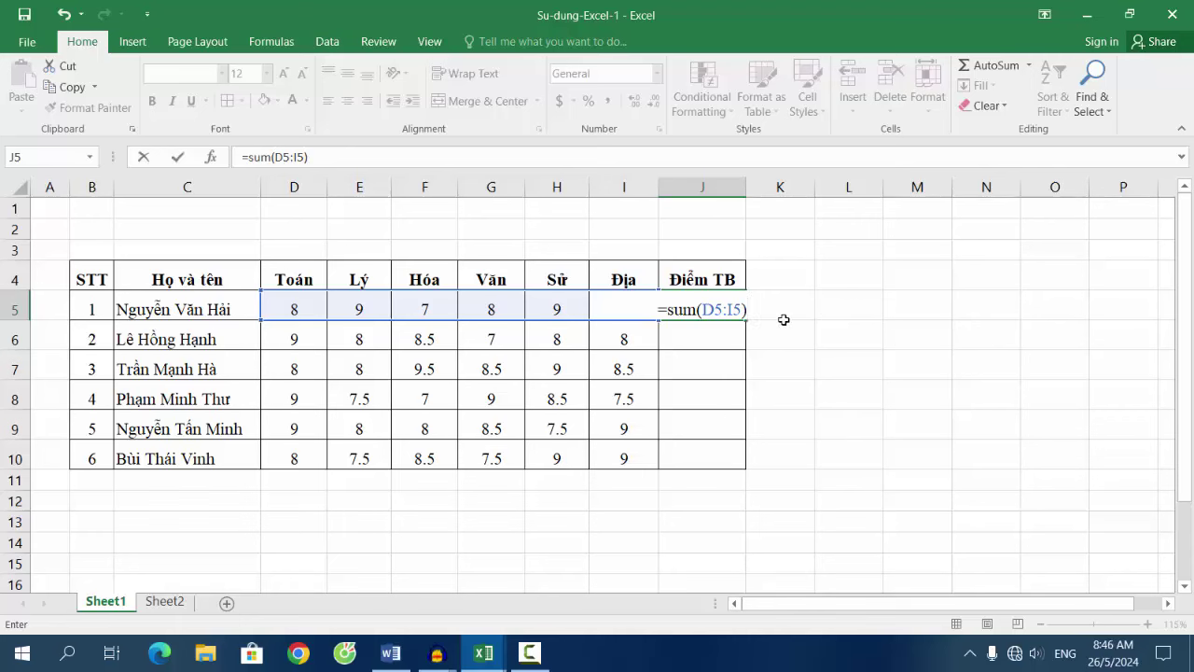
pyautogui.press('Return')
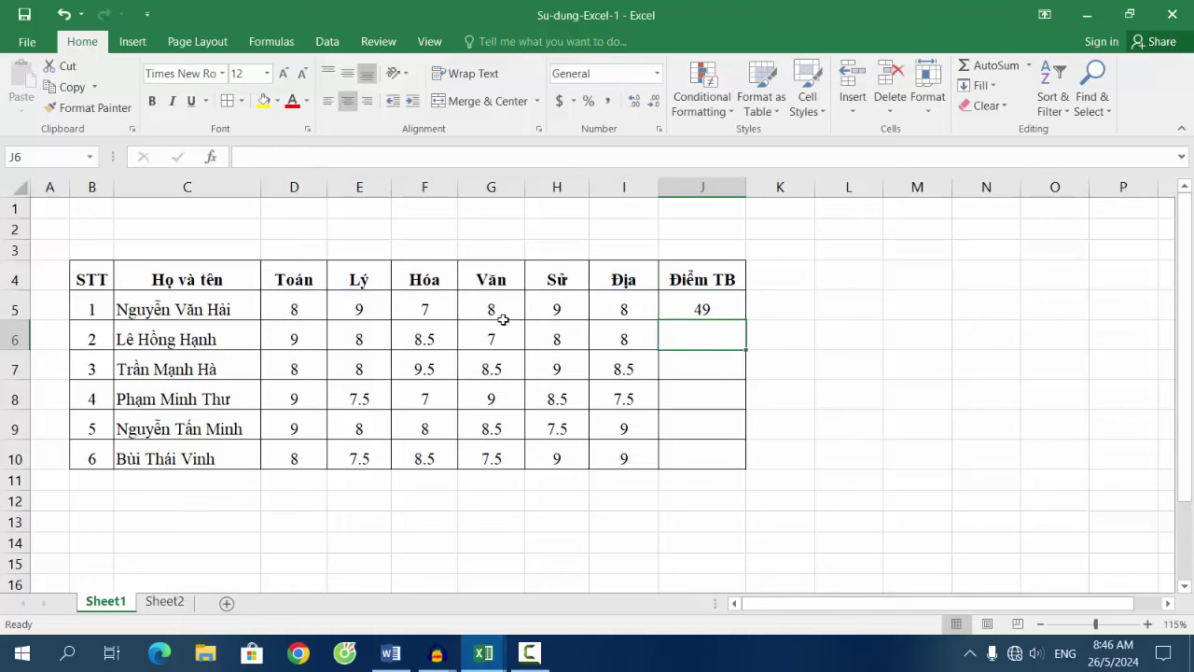
# - Copy J5's SUM formula down to J10, giving 48.5, 51.5, 48.5, 50 and 49.5, then spot-check the copies
pyautogui.click(726, 307)
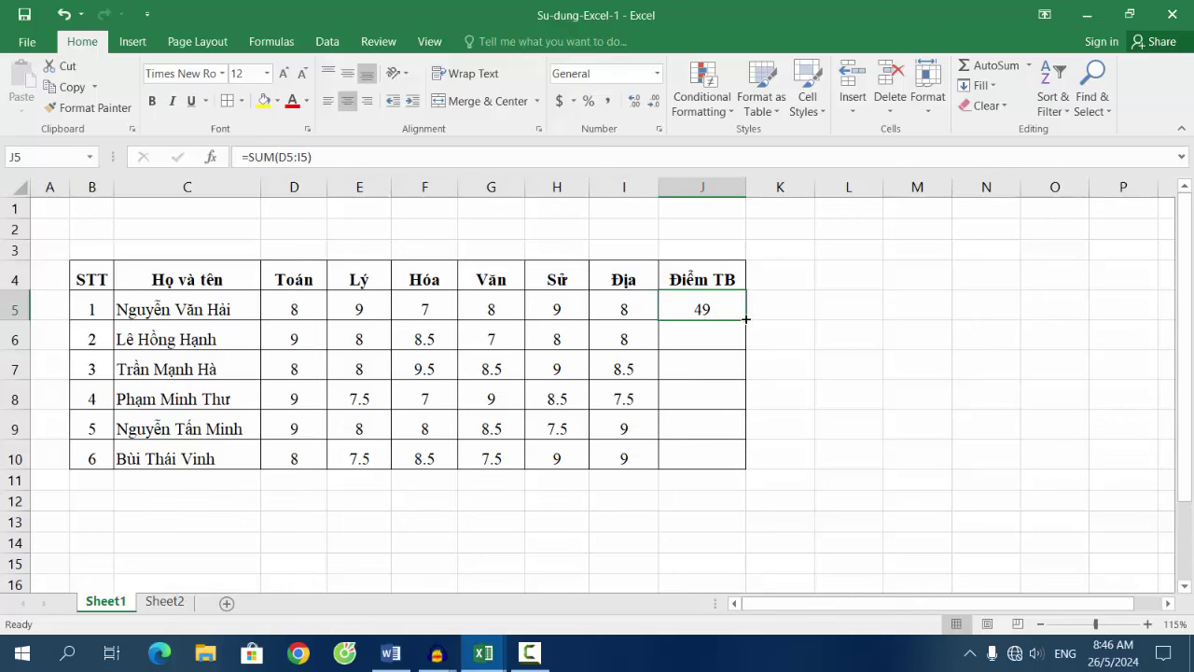
pyautogui.moveTo(746, 320); pyautogui.dragTo(741, 462)
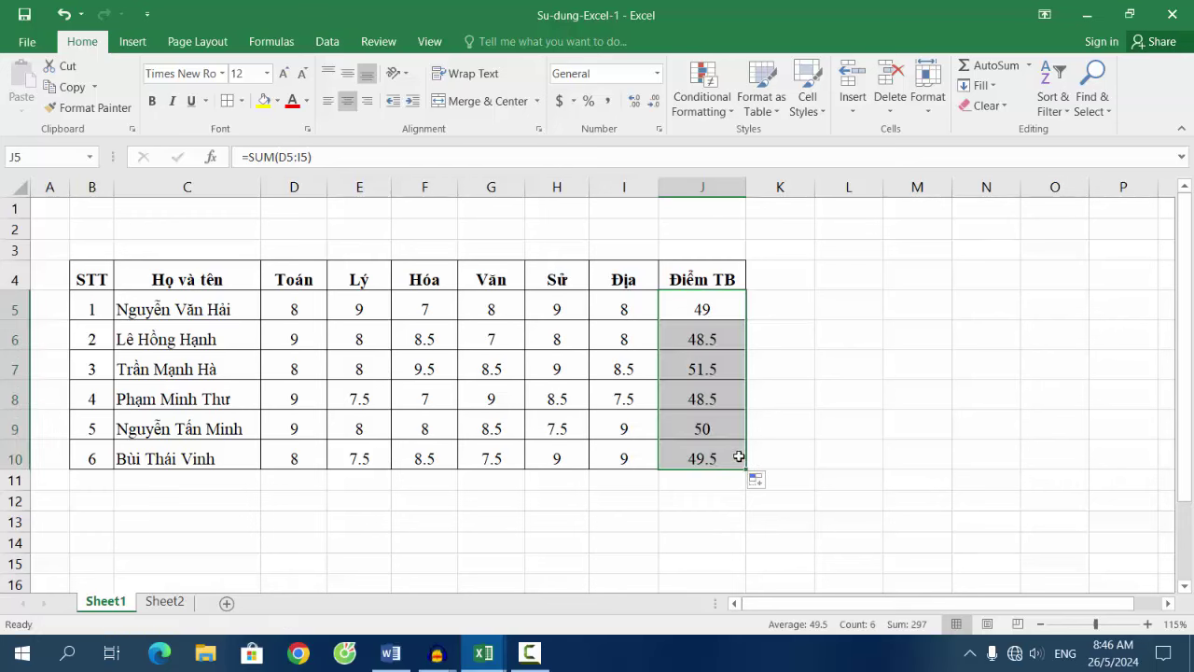
pyautogui.click(784, 343)
pyautogui.click(709, 345)
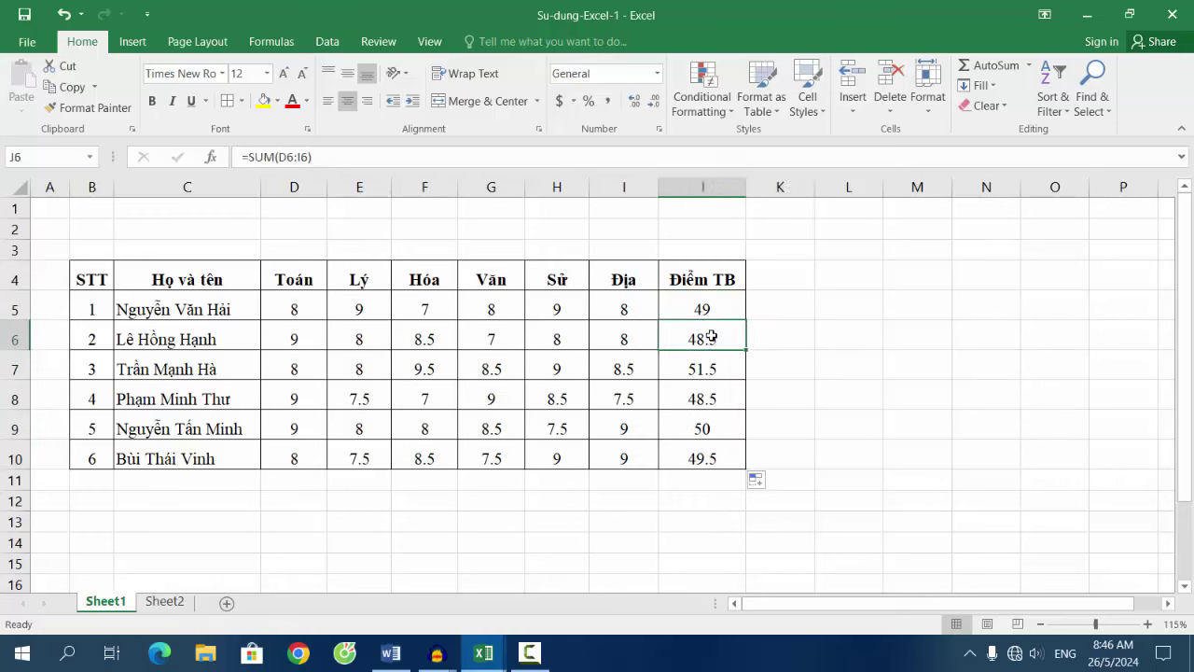
pyautogui.click(707, 308)
pyautogui.click(701, 434)
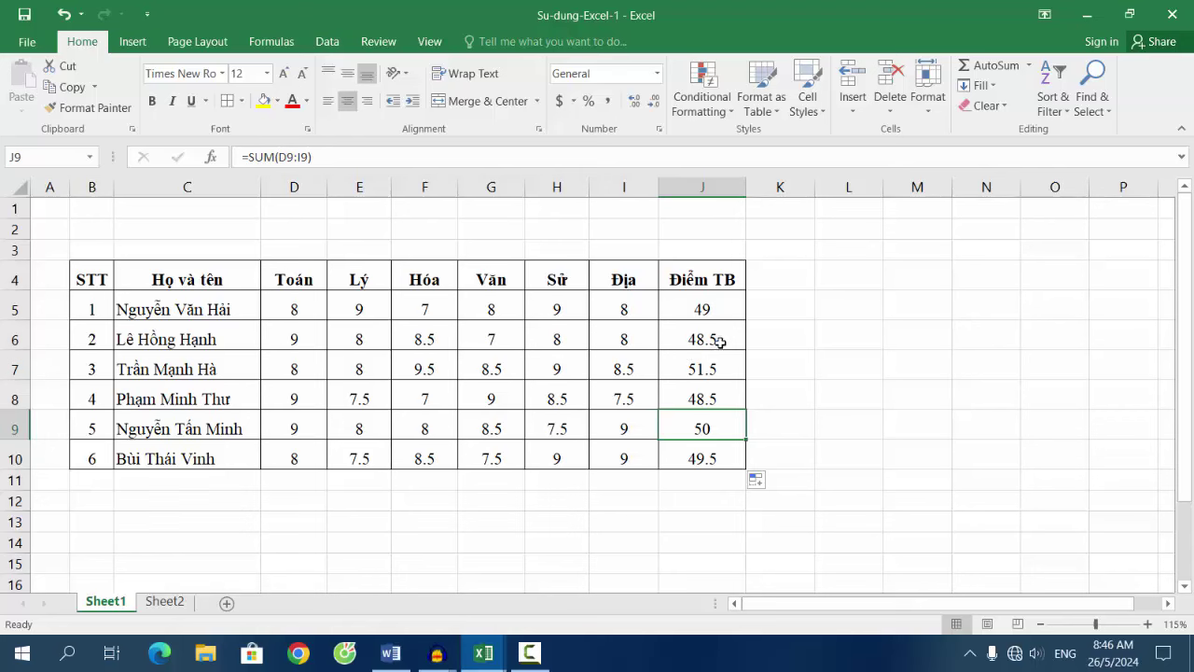
pyautogui.click(733, 374)
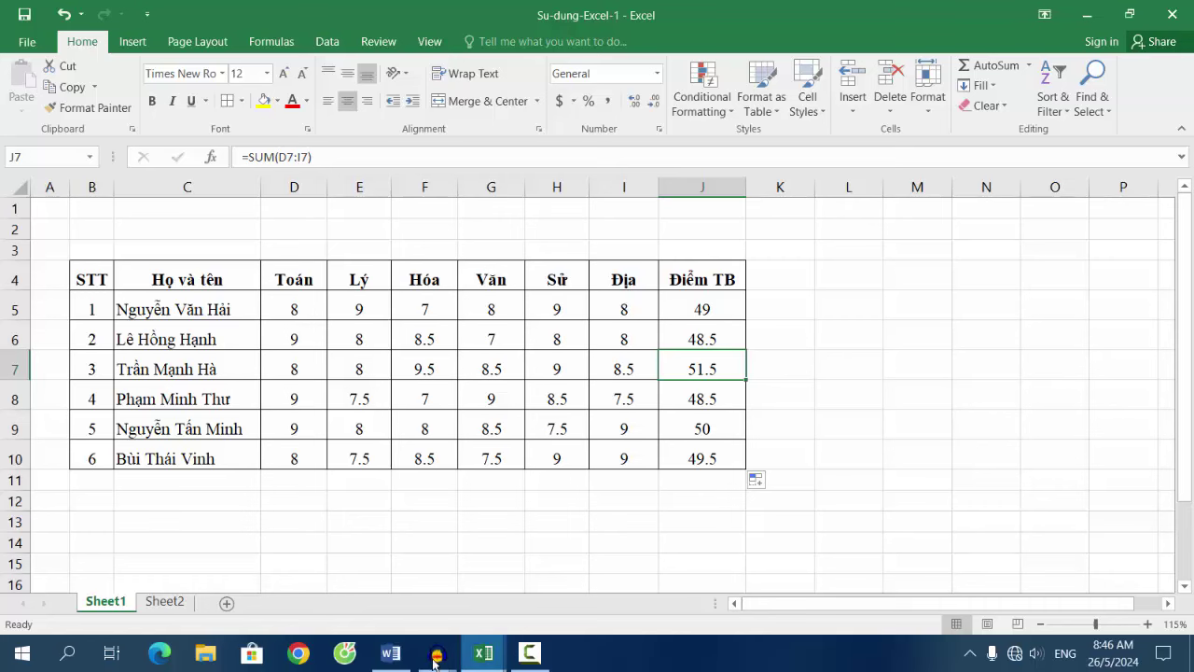
# - Review the Word notes, highlighting SUM and the phrase 'tính trung bình'
pyautogui.click(391, 653)
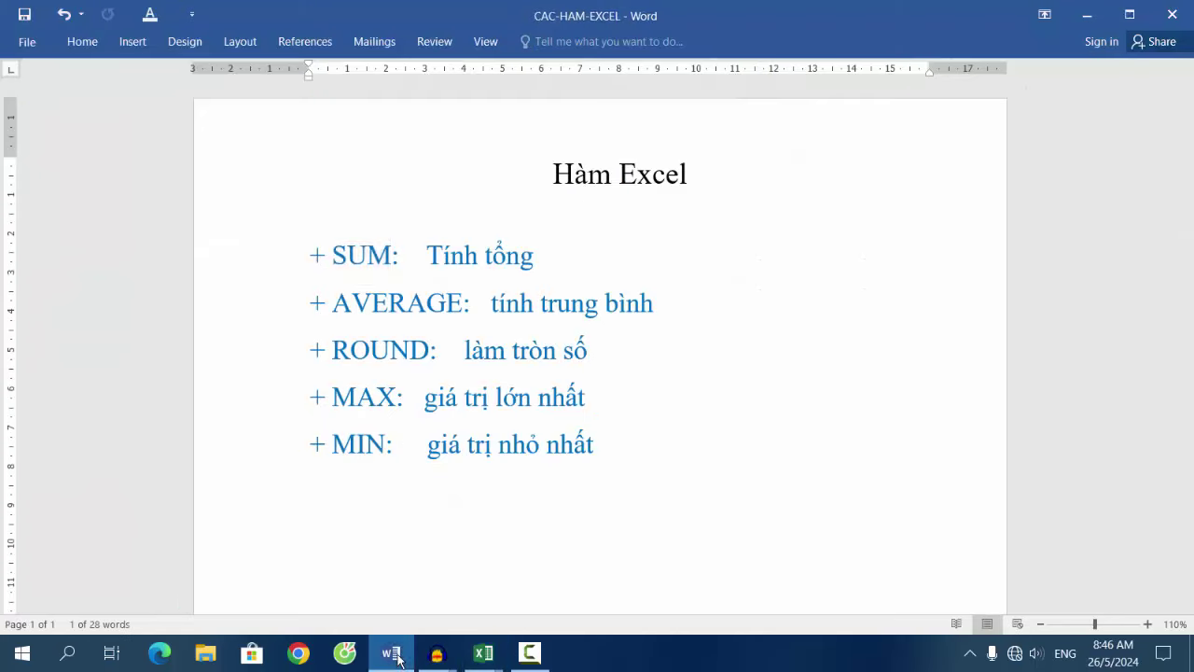
pyautogui.click(437, 262)
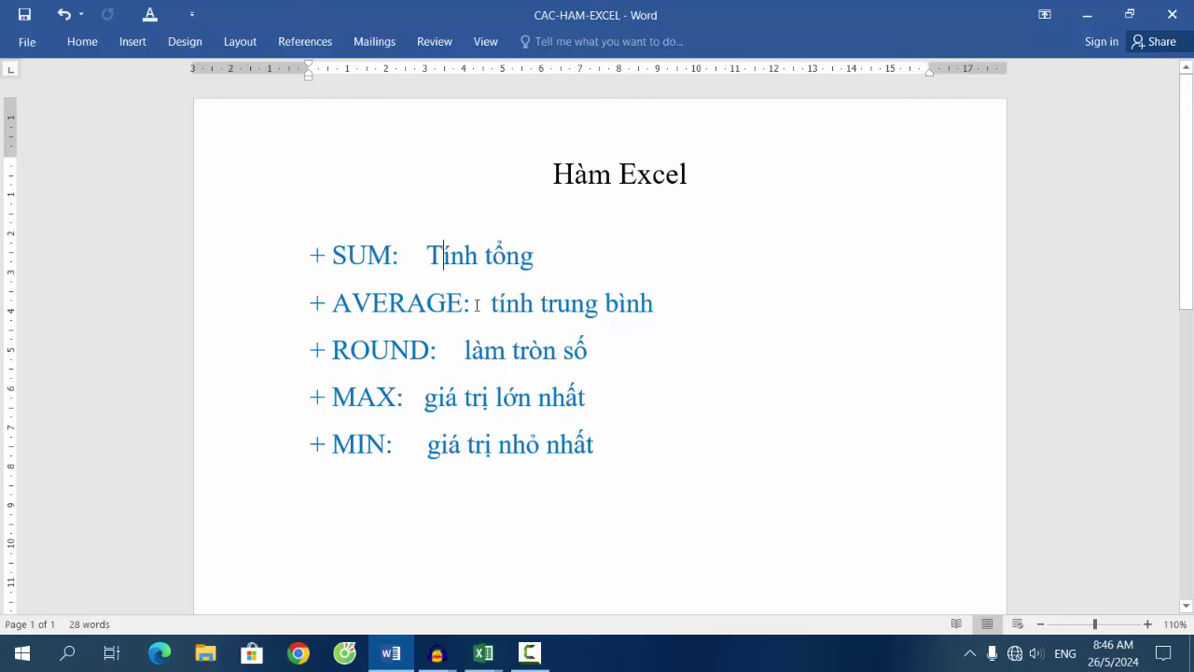
pyautogui.moveTo(492, 307); pyautogui.dragTo(638, 317)
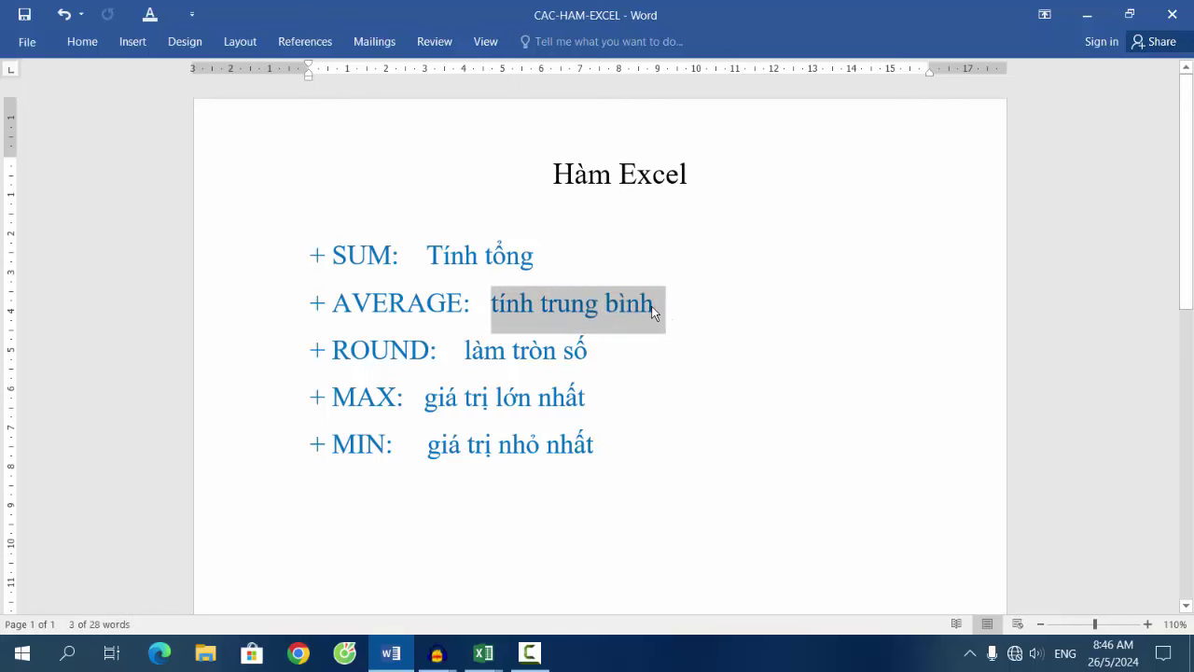
pyautogui.click(656, 309)
# - Return to the Su-dung-Excel-1 workbook and select J6
pyautogui.click(483, 653)
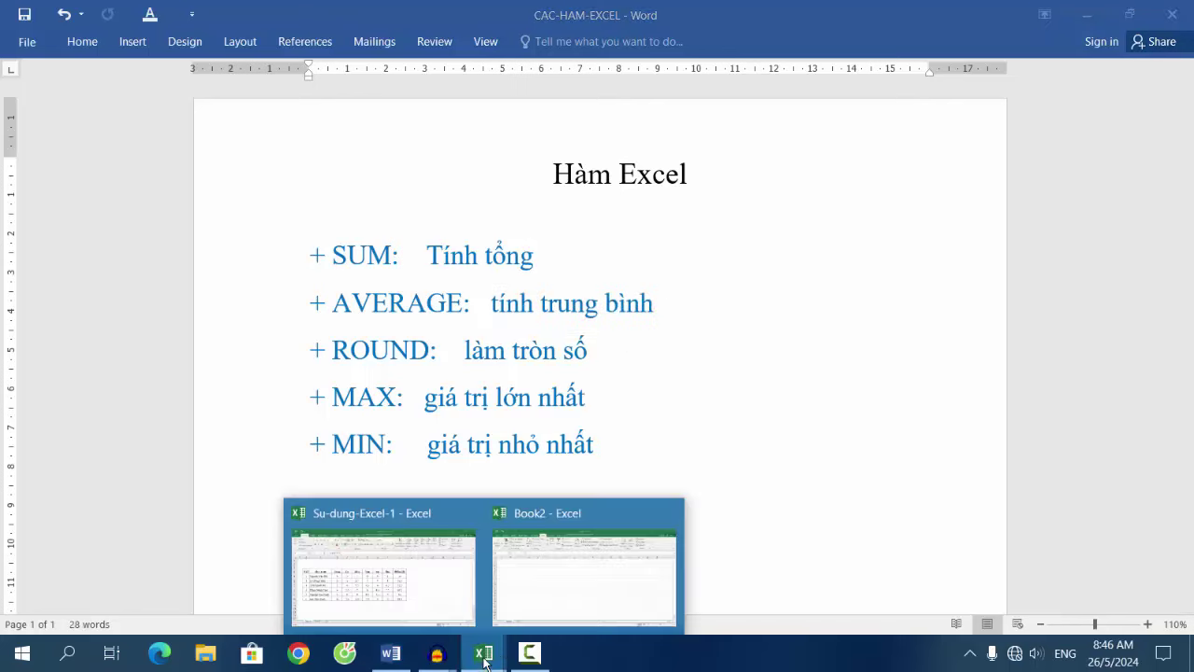
pyautogui.click(436, 605)
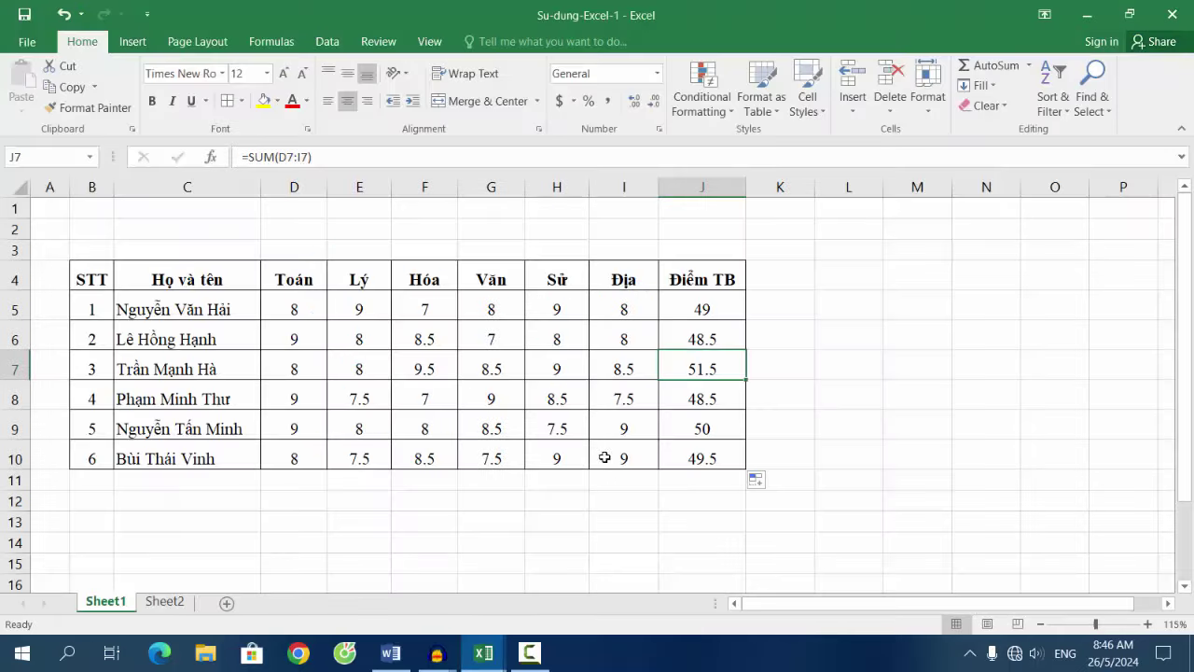
pyautogui.click(683, 330)
# - Delete the old SUM totals from J5:J10
pyautogui.moveTo(707, 309); pyautogui.dragTo(724, 395)
pyautogui.moveTo(728, 306)
pyautogui.mouseDown()
pyautogui.moveTo(727, 456)
pyautogui.moveTo(716, 465)
pyautogui.mouseUp()
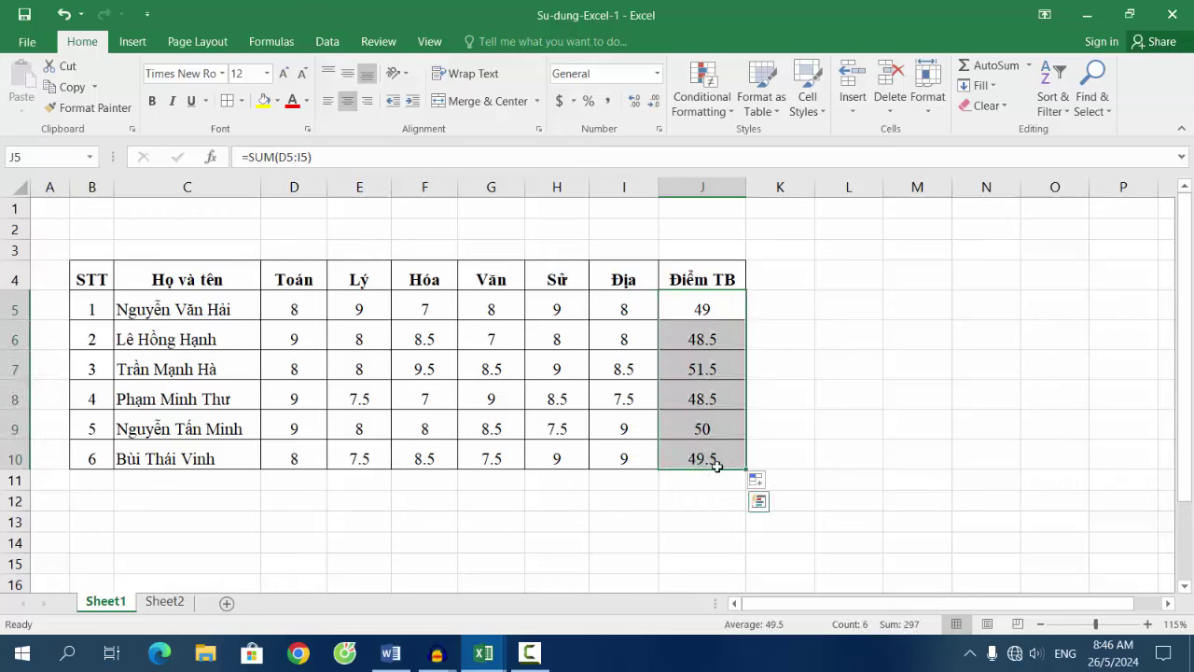
pyautogui.press('Delete')
# - Check the Word function notes, then start an =av formula in J5 of Su-dung-Excel-1
pyautogui.click(674, 307)
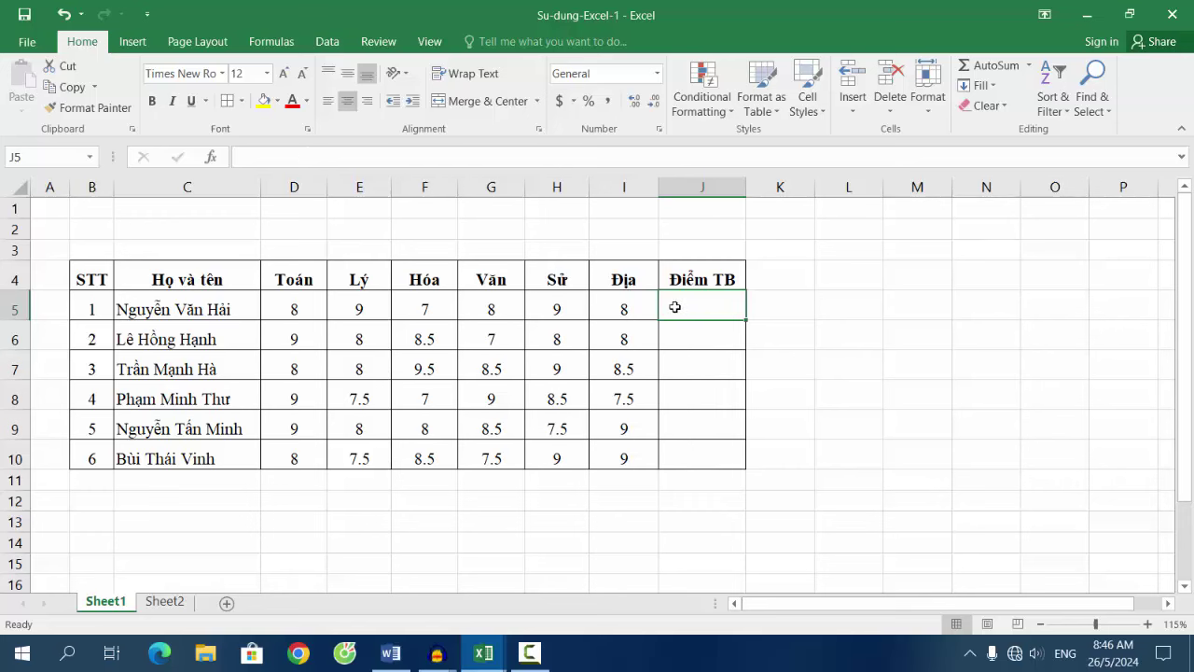
pyautogui.click(391, 653)
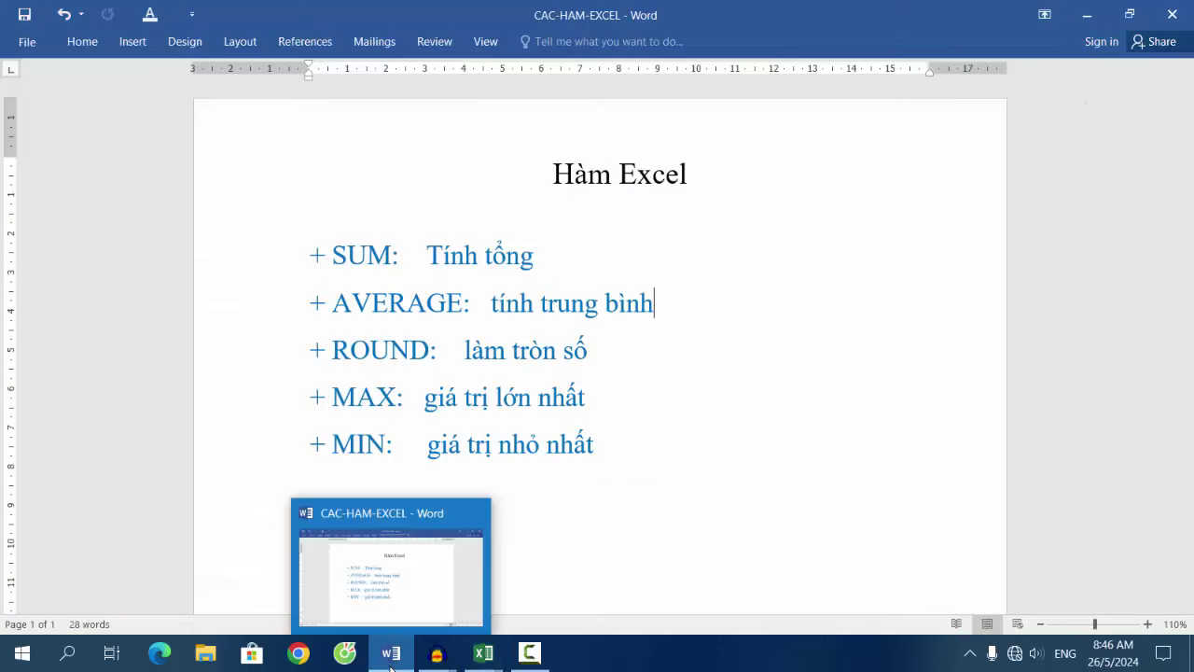
pyautogui.moveTo(483, 653)
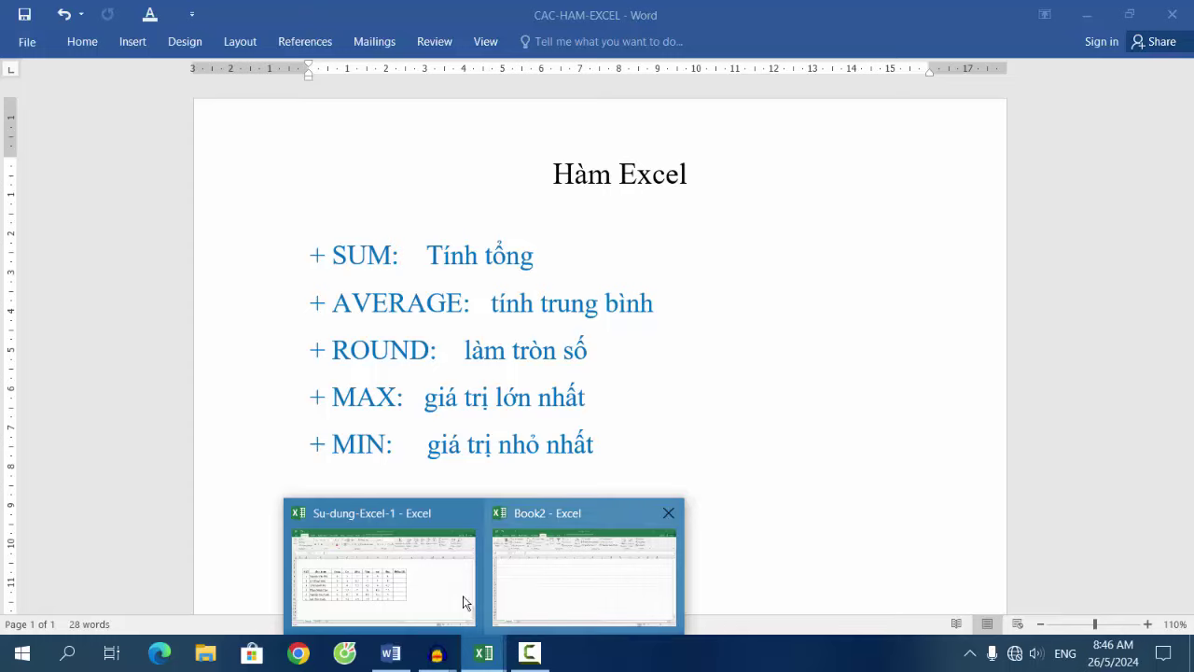
pyautogui.click(466, 602)
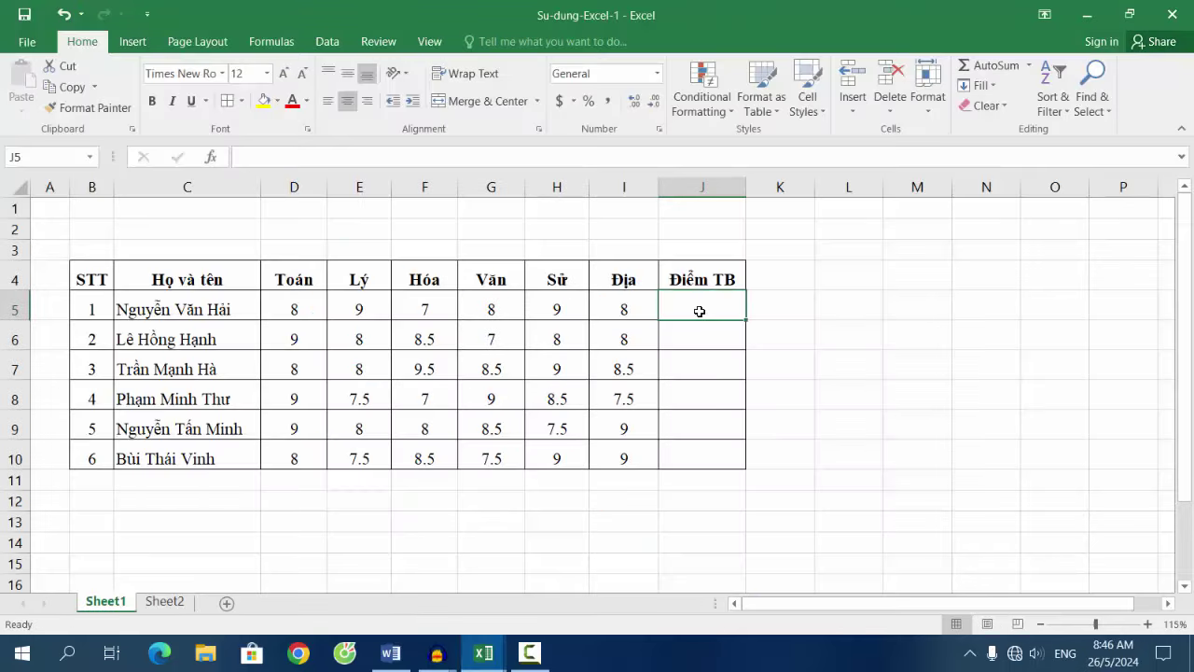
pyautogui.write('=')
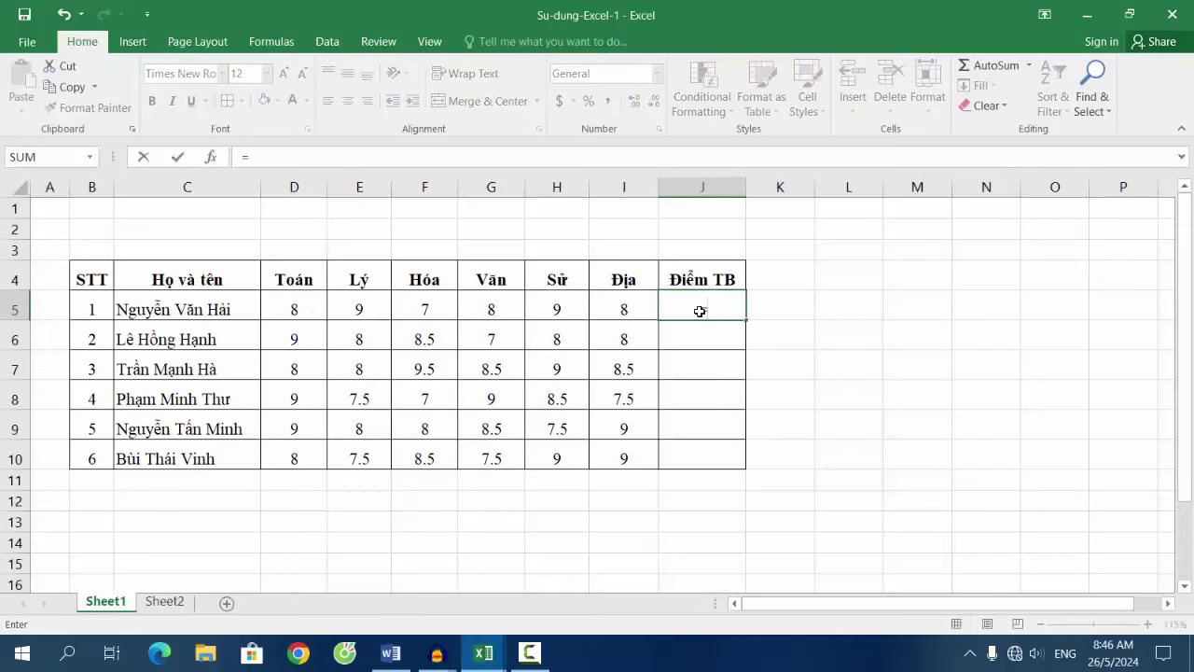
pyautogui.write('a')
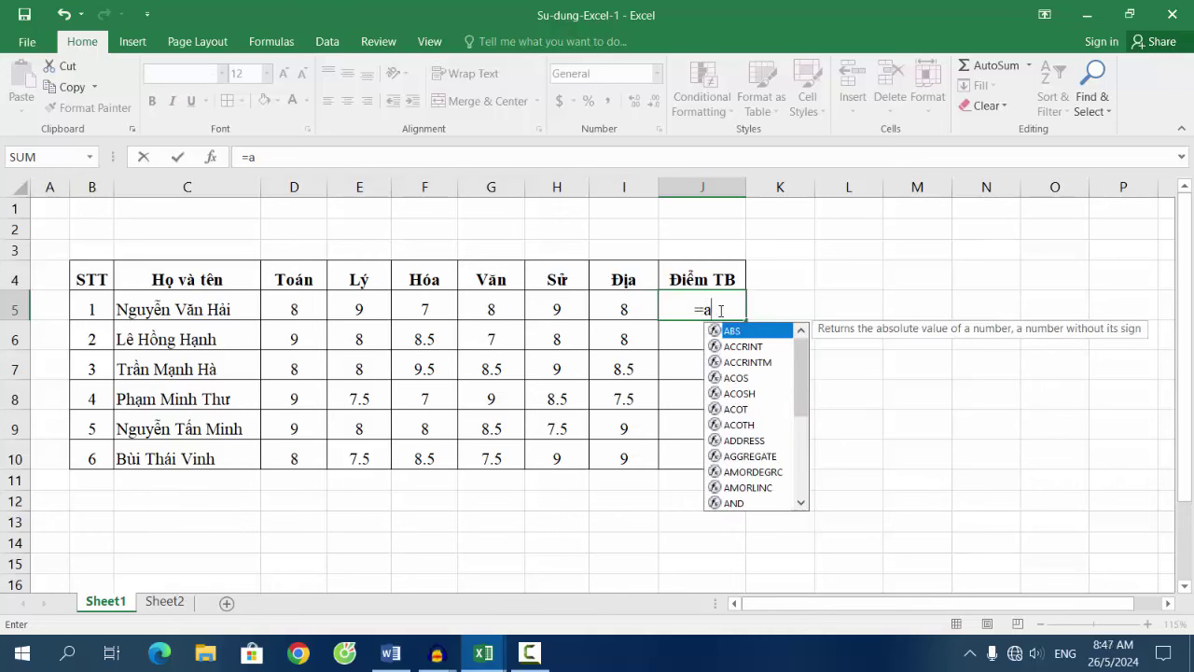
pyautogui.write('v')
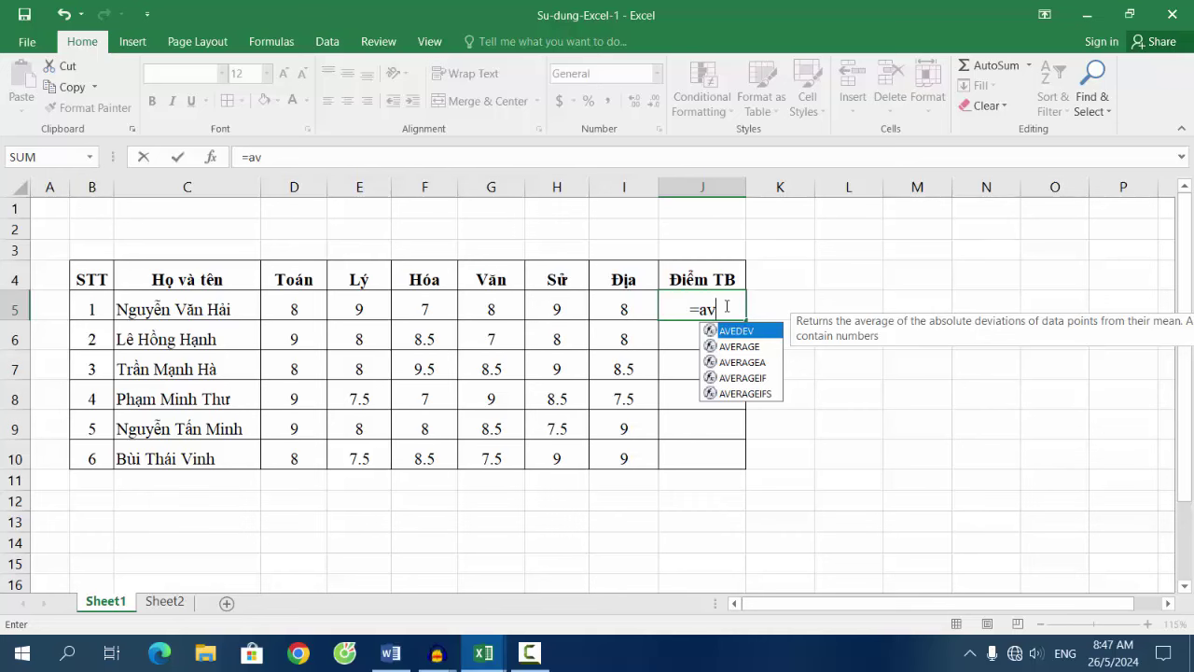
# - Enter =average(D5:I5) in J5, showing 8.16666667 for the first student
pyautogui.write('era')
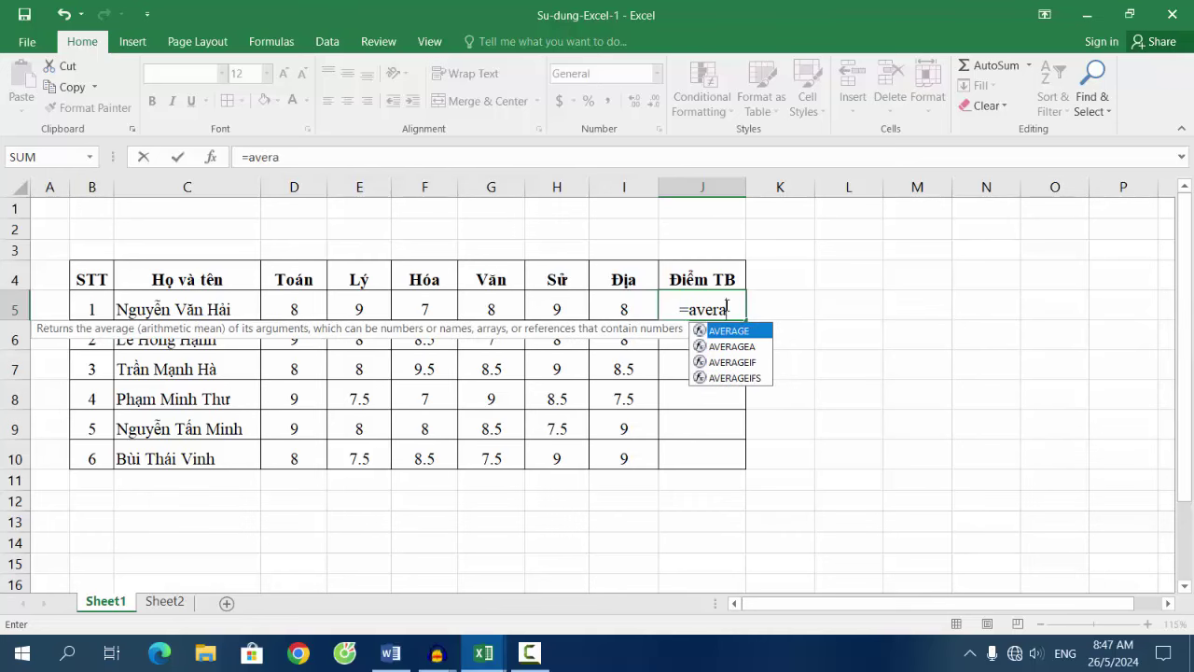
pyautogui.write('ge')
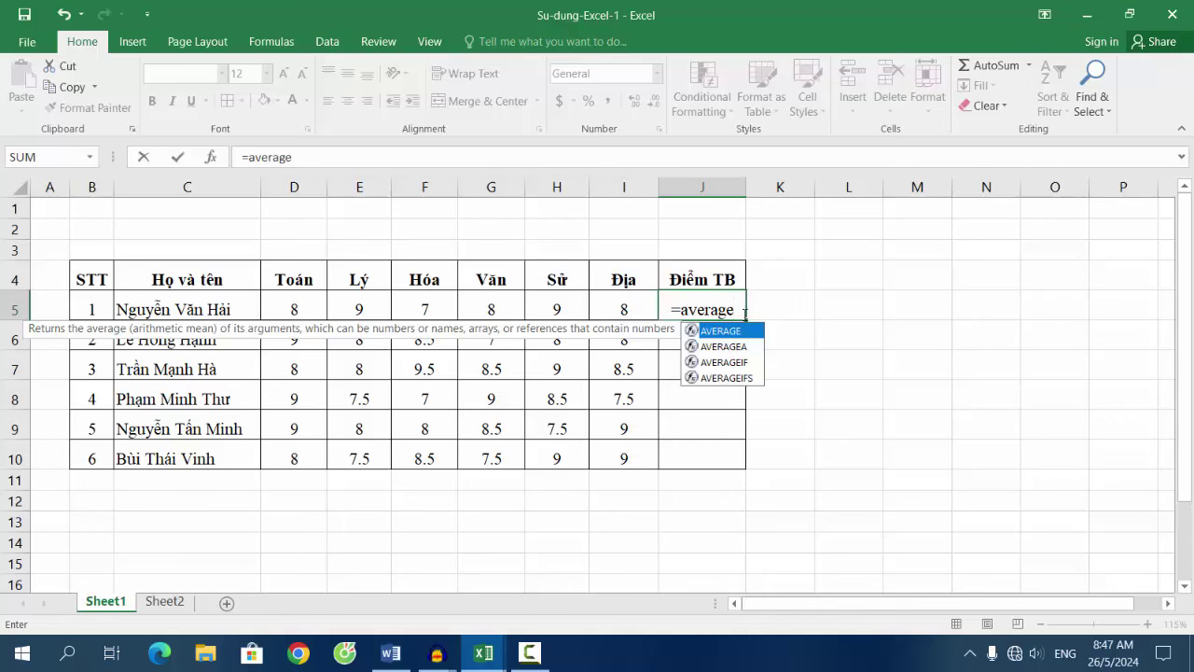
pyautogui.write('(')
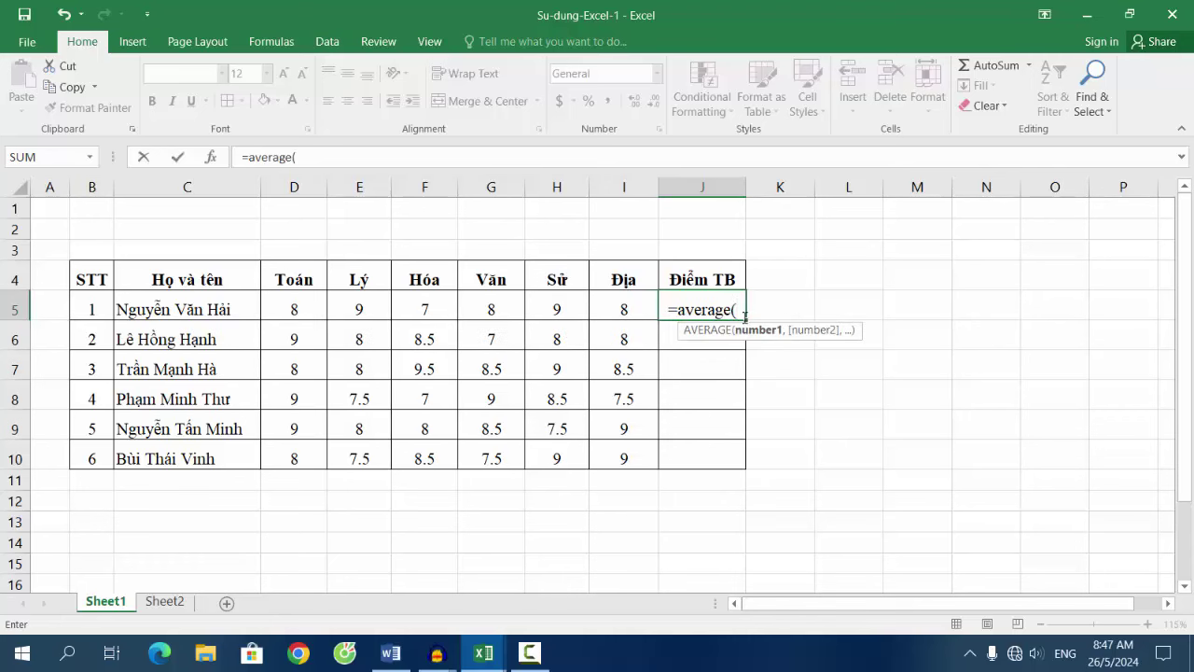
pyautogui.click(289, 310)
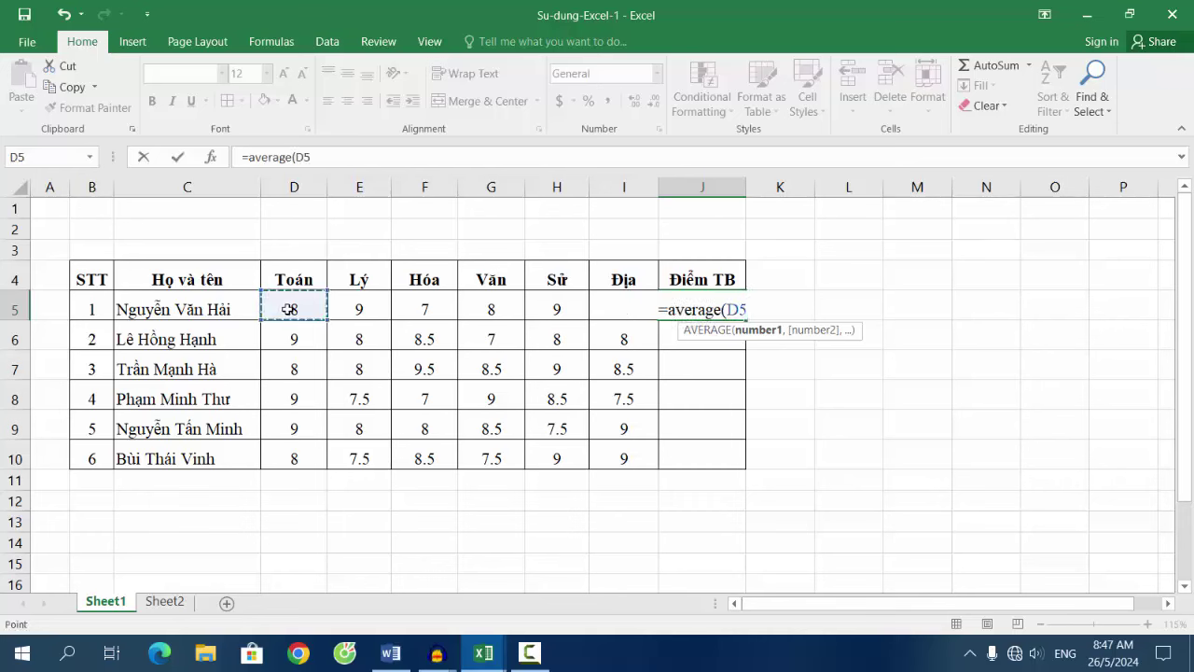
pyautogui.moveTo(289, 310); pyautogui.dragTo(626, 311)
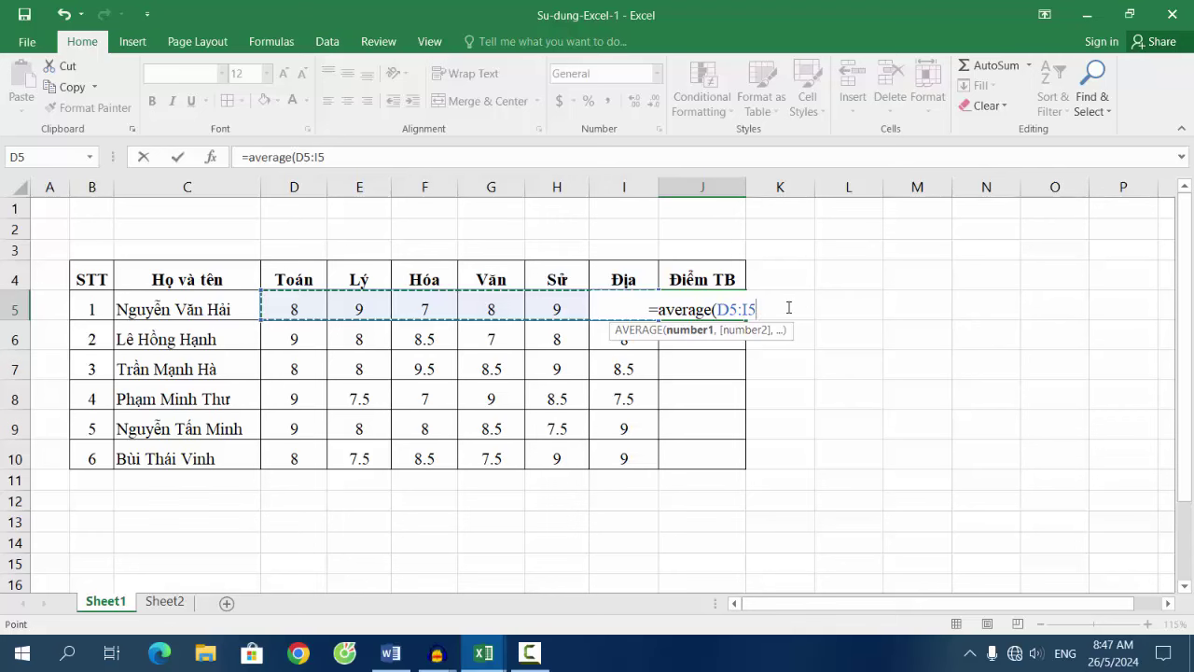
pyautogui.write(')')
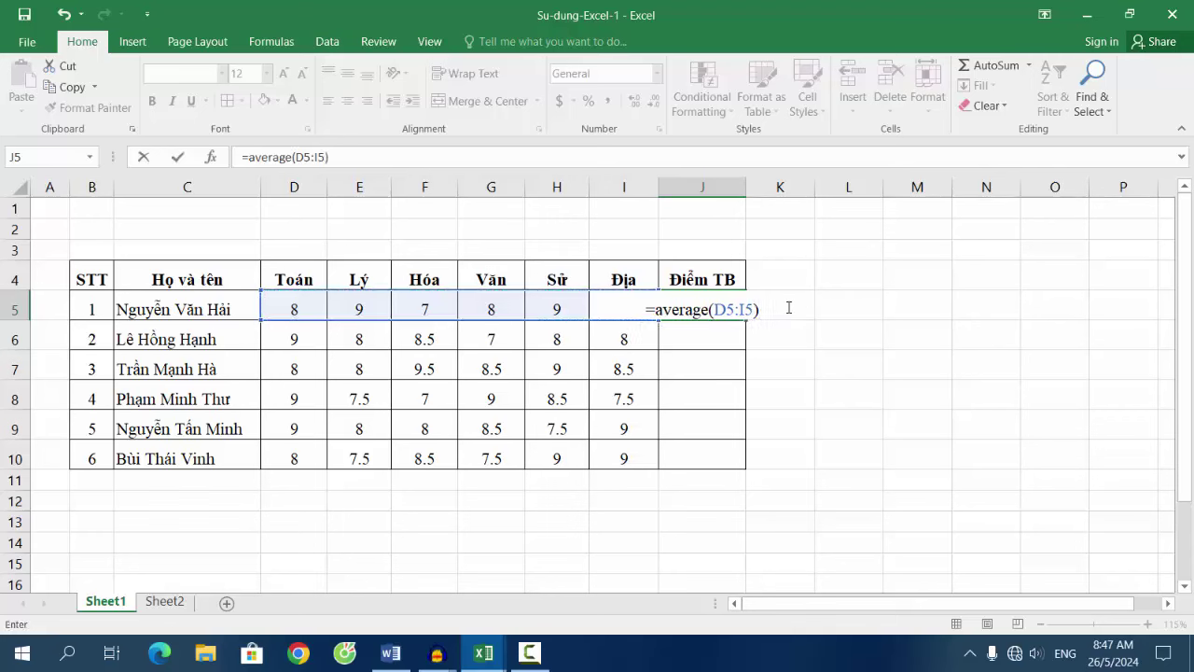
pyautogui.press('Return')
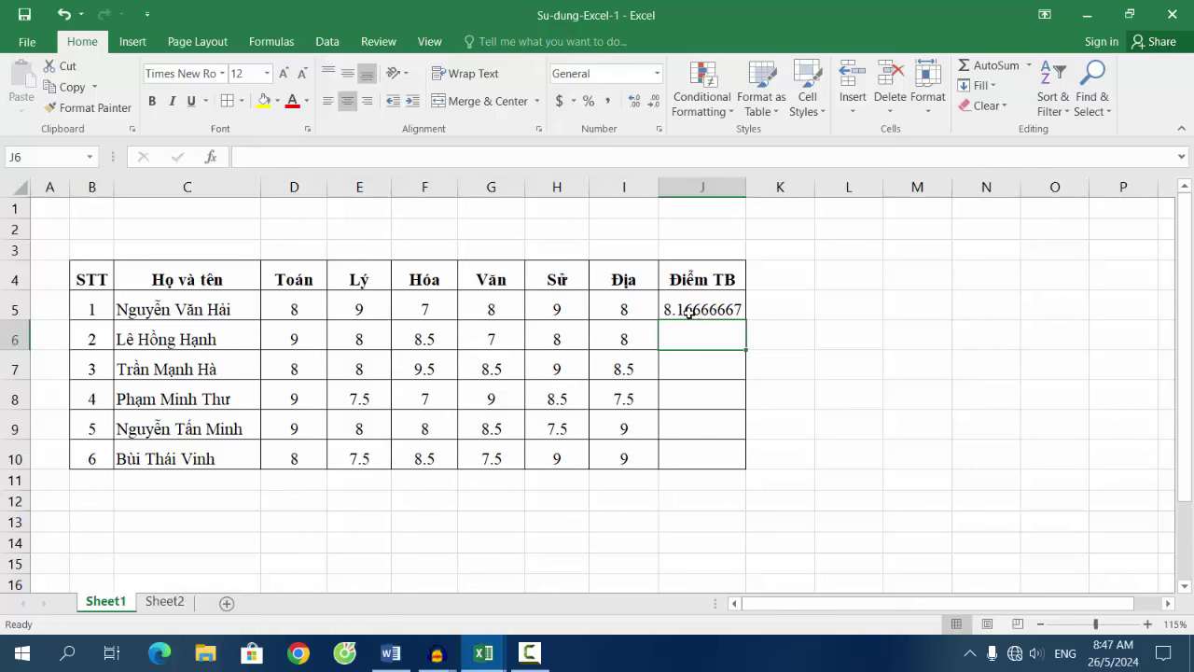
# - Fill J5's average down to J10, giving 8.08333333, 8.58333333, 8.08333333, 8.33333333 and 8.25
pyautogui.click(711, 314)
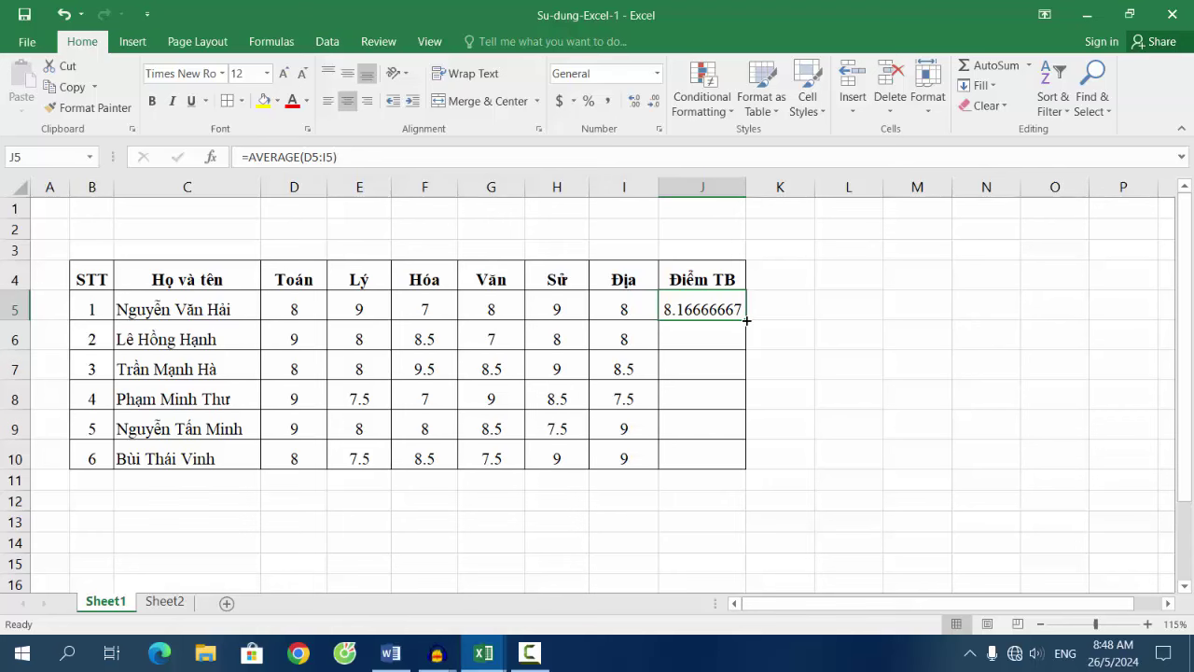
pyautogui.moveTo(746, 320); pyautogui.dragTo(743, 464)
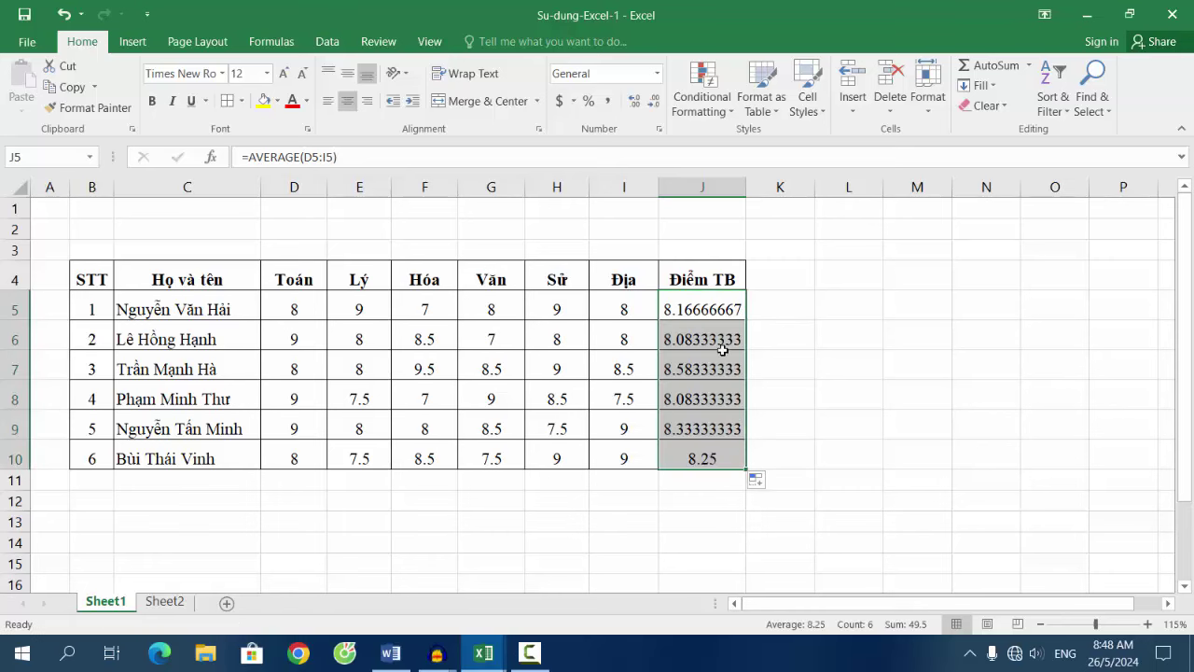
pyautogui.click(723, 458)
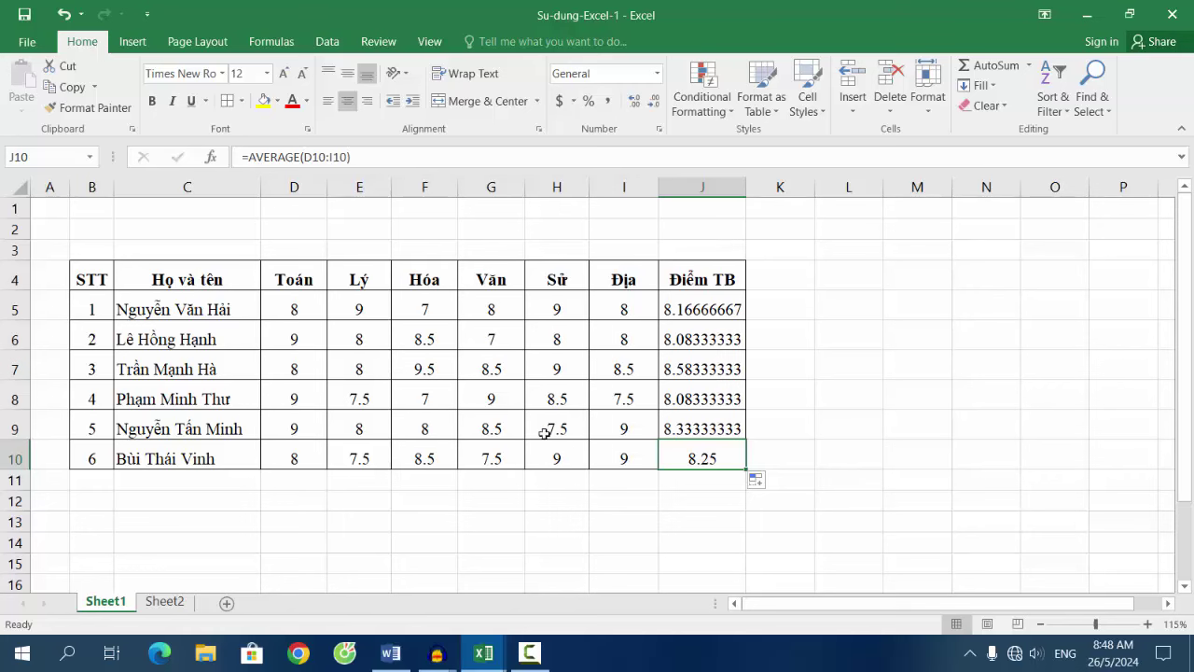
pyautogui.click(390, 653)
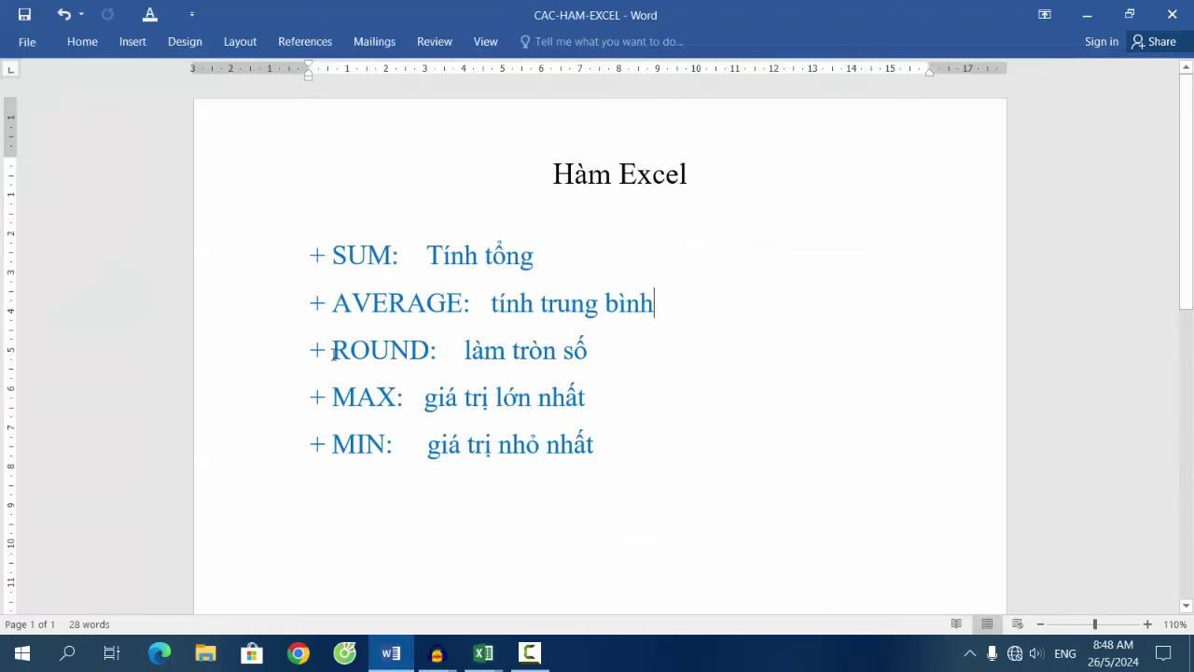
pyautogui.moveTo(333, 353); pyautogui.dragTo(436, 359)
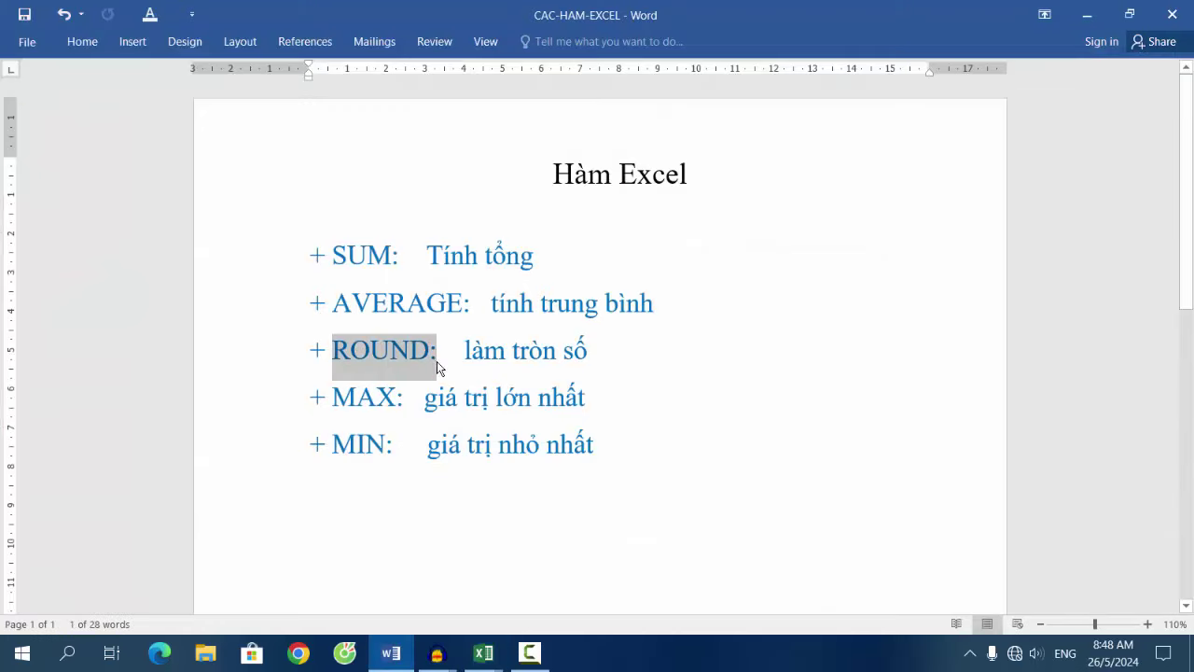
pyautogui.moveTo(508, 354); pyautogui.dragTo(586, 356)
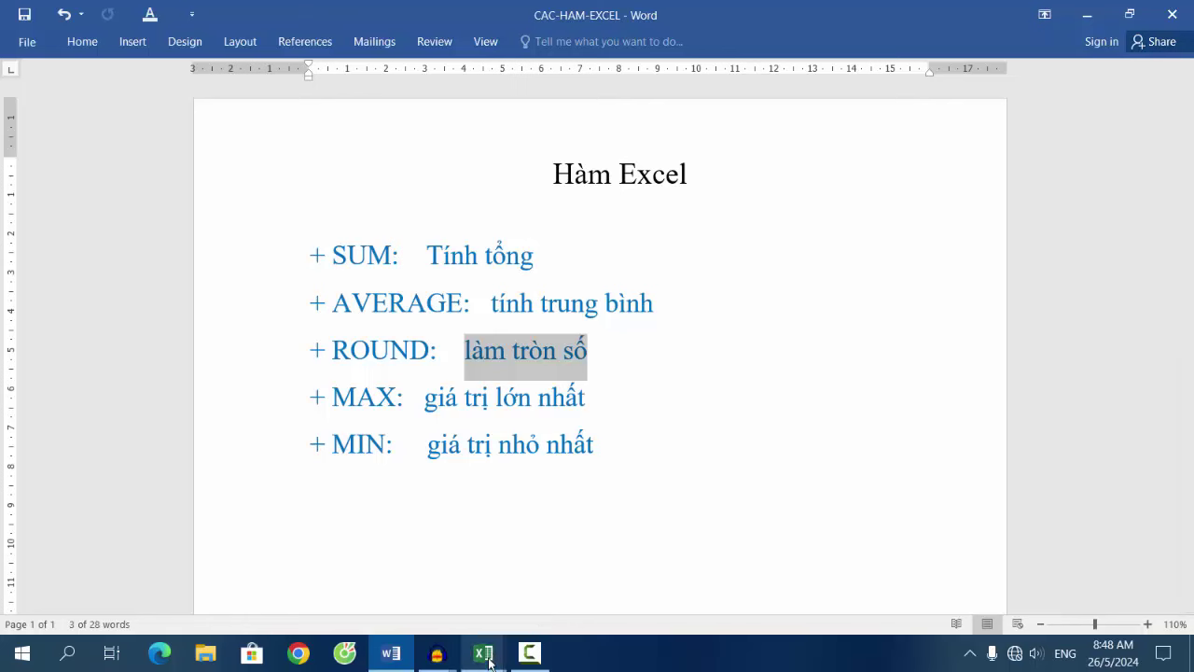
pyautogui.moveTo(483, 653)
pyautogui.click(418, 606)
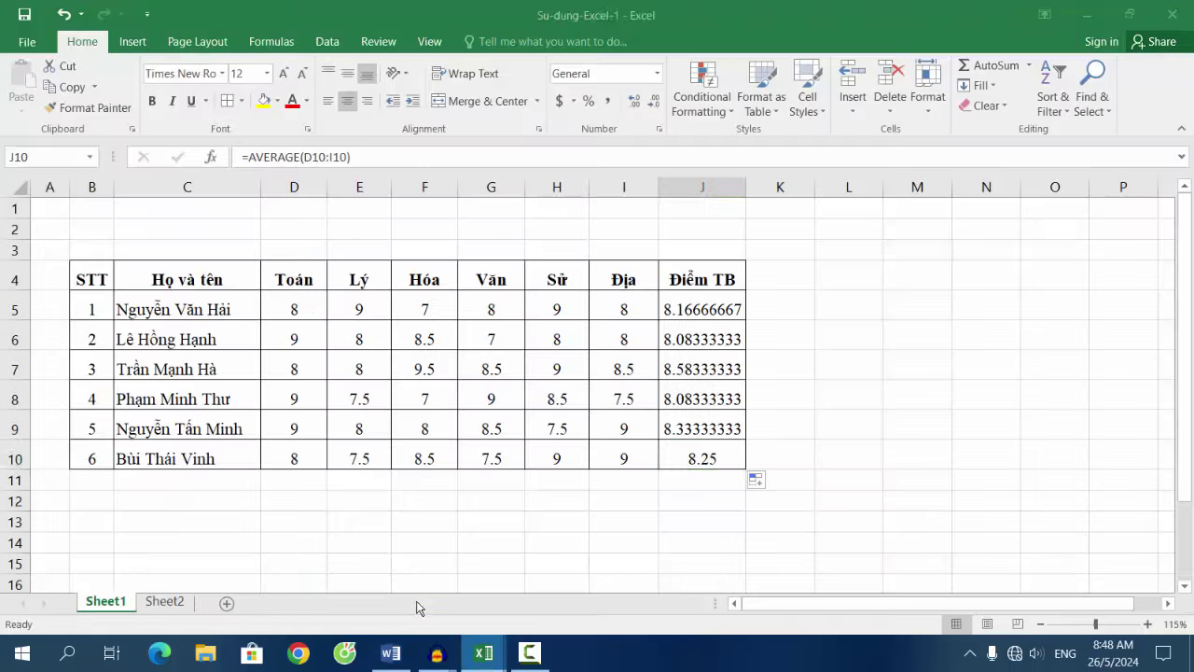
# - Rewrite J5's formula as =ROUND(AVERAGE(D5:I5),2) to round to two decimals
pyautogui.click(708, 342)
pyautogui.click(699, 314)
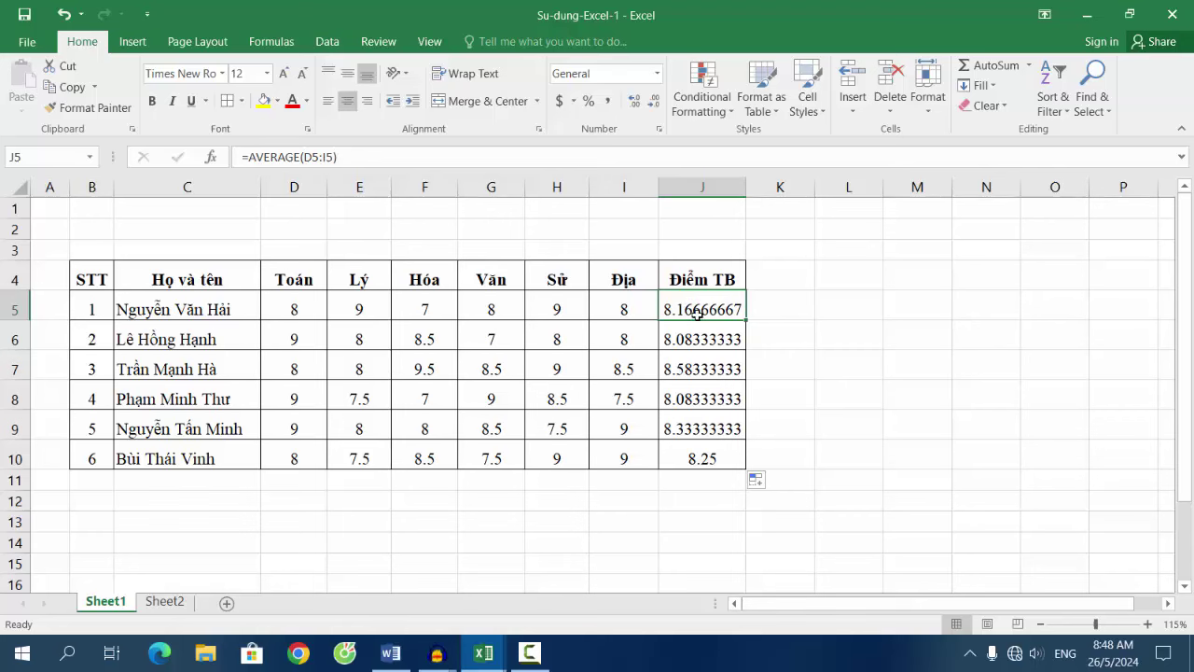
pyautogui.click(333, 156)
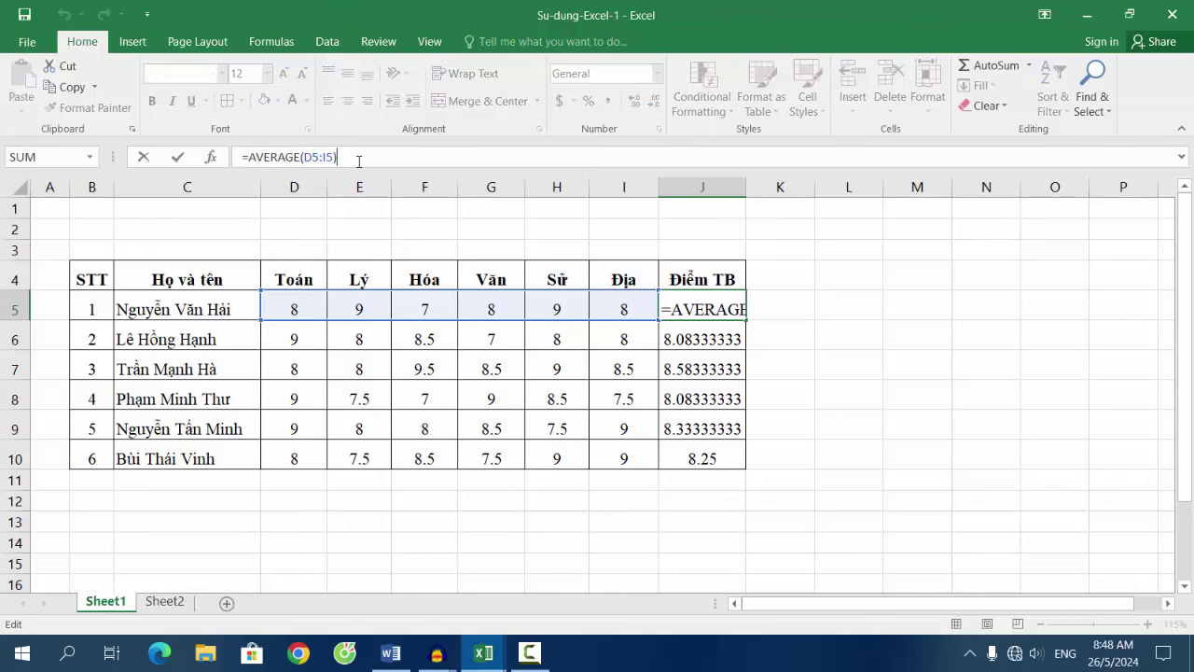
pyautogui.click(249, 156)
pyautogui.write('round')
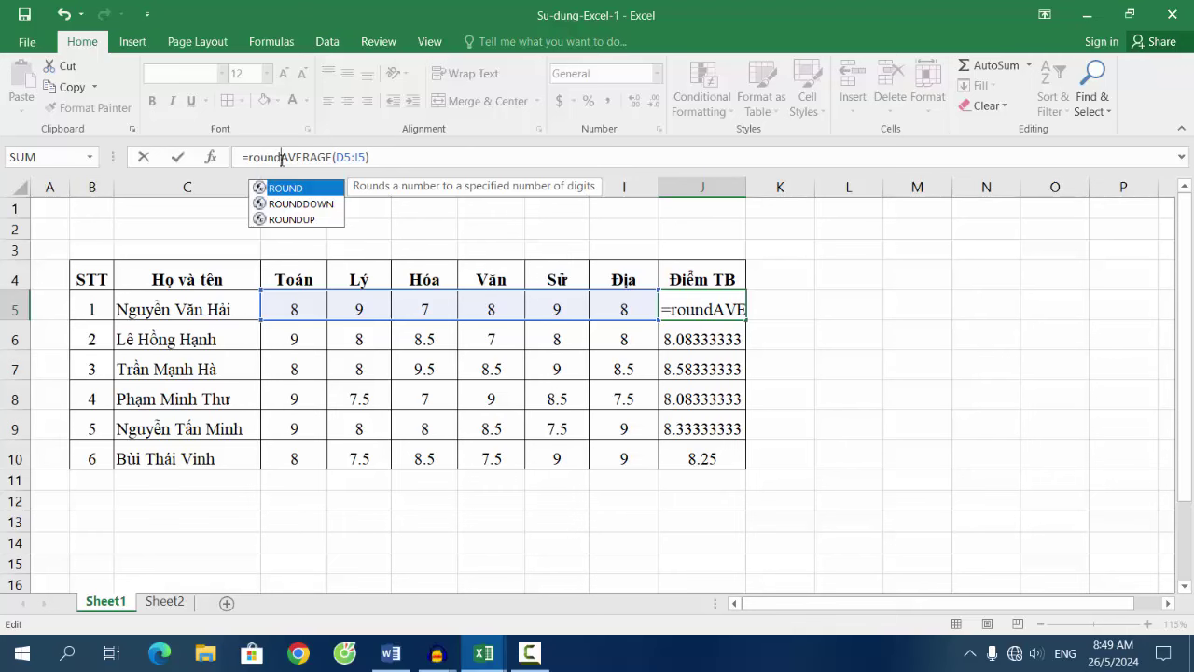
pyautogui.write('(')
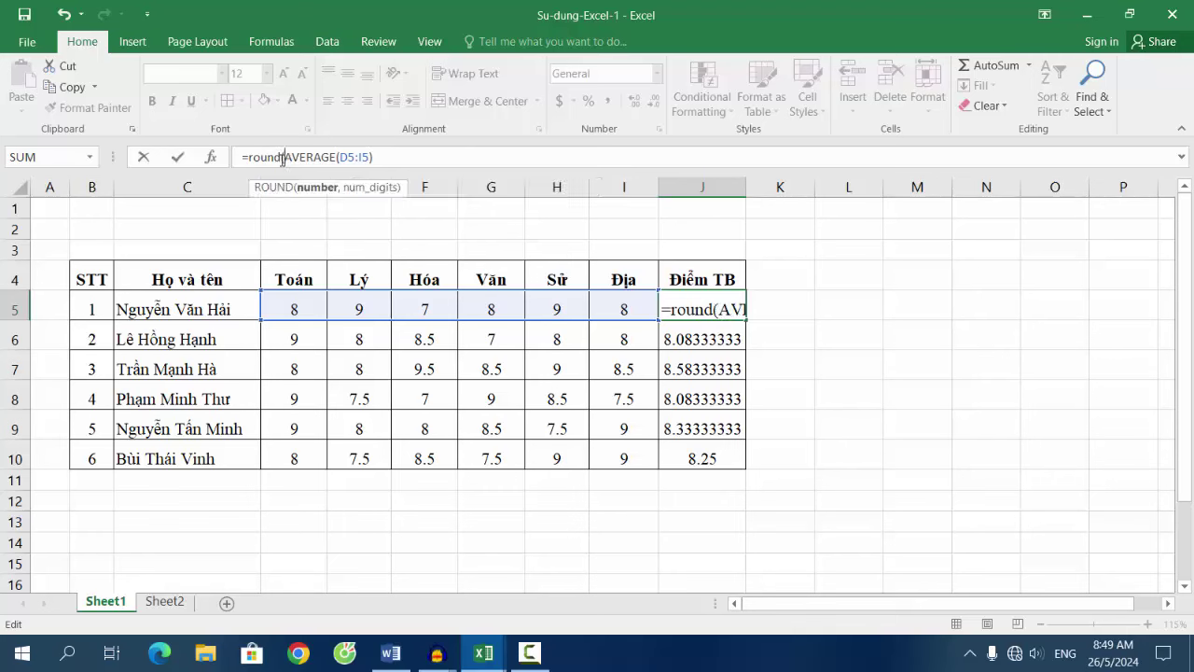
pyautogui.click(379, 157)
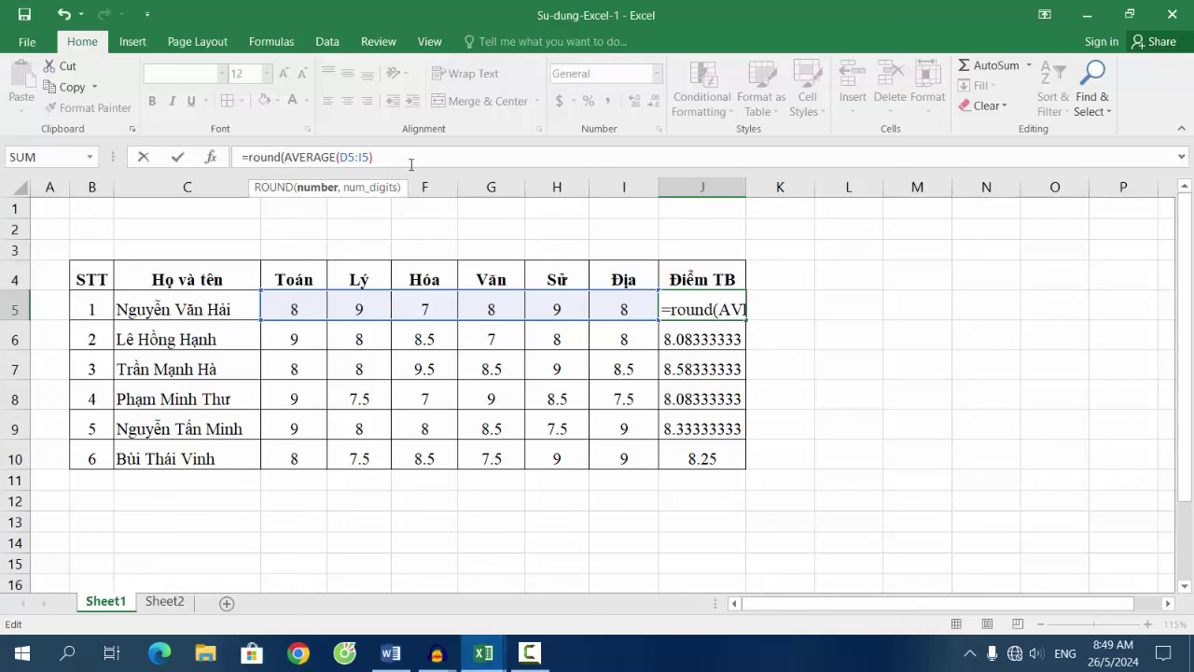
pyautogui.write(',')
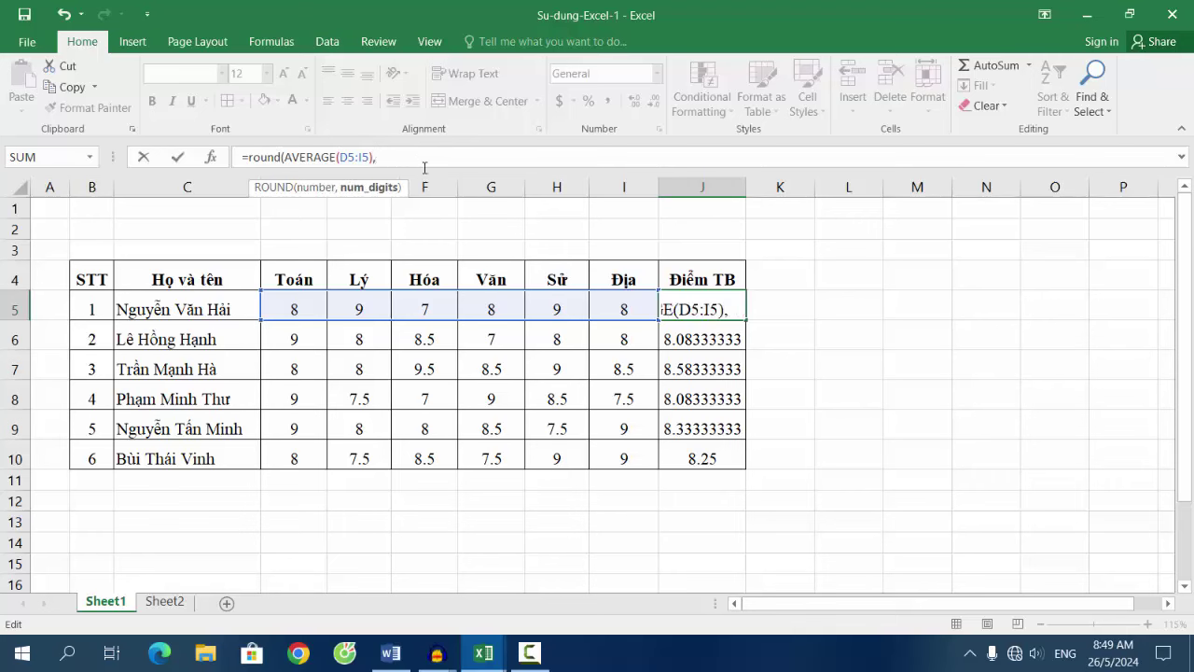
pyautogui.write('2')
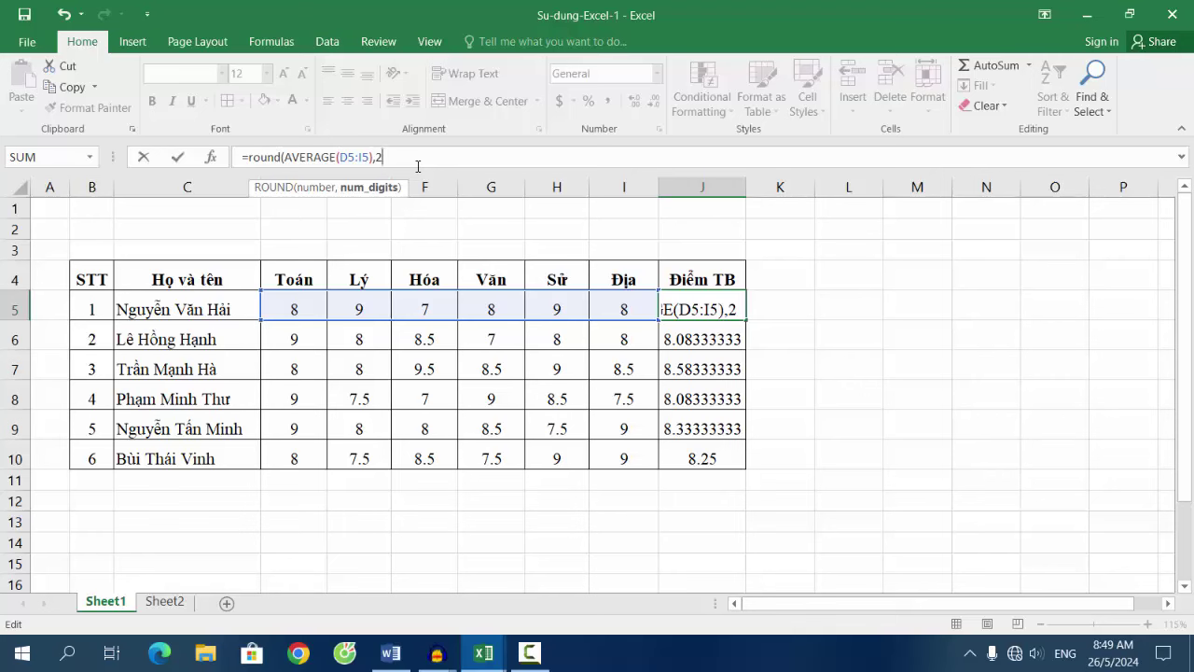
pyautogui.click(417, 167)
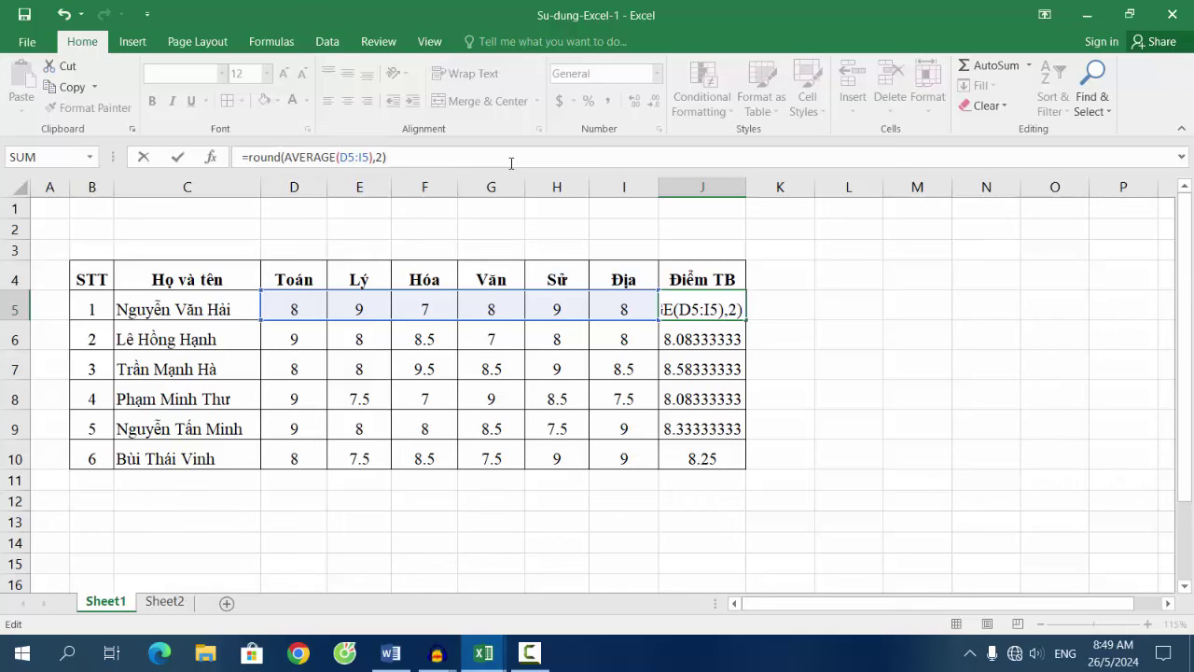
# - Commit J5's rounded formula, undoing the accidental K6 and F:F references
pyautogui.press('Return')
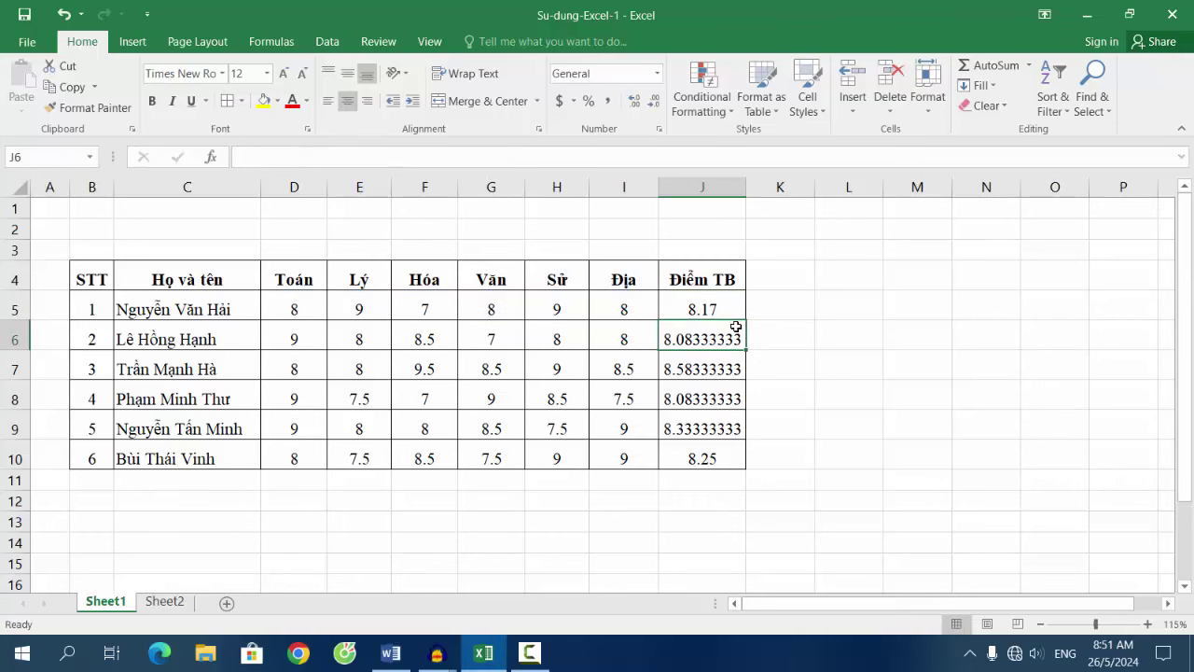
pyautogui.click(725, 309)
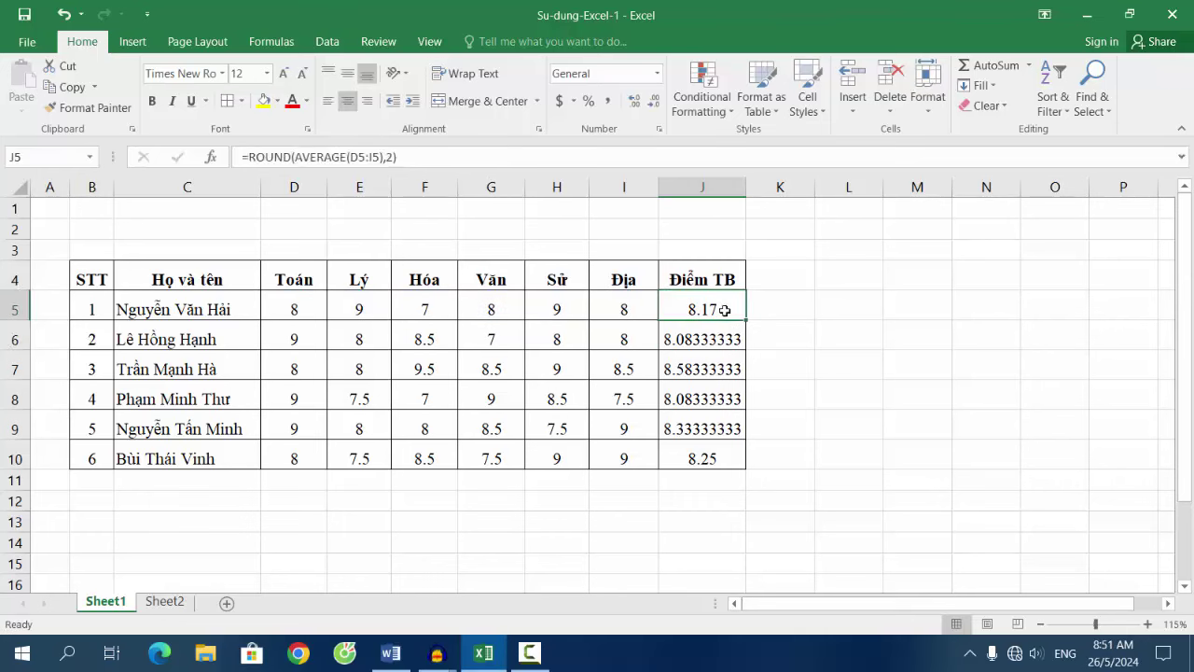
pyautogui.click(389, 161)
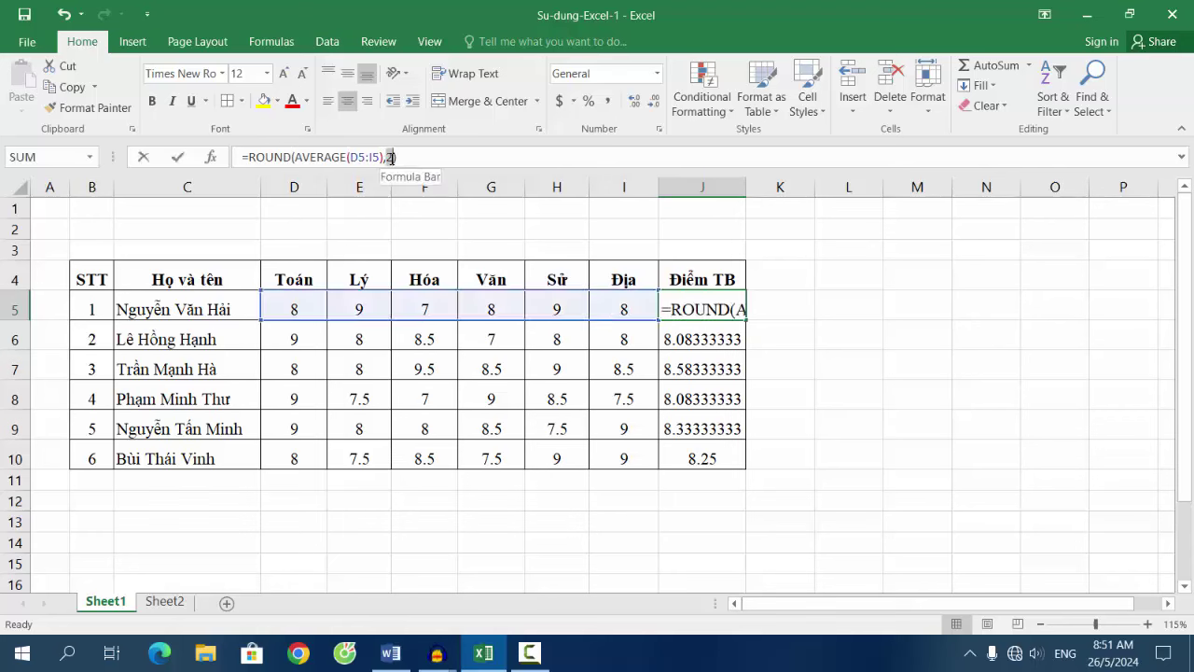
pyautogui.click(757, 332)
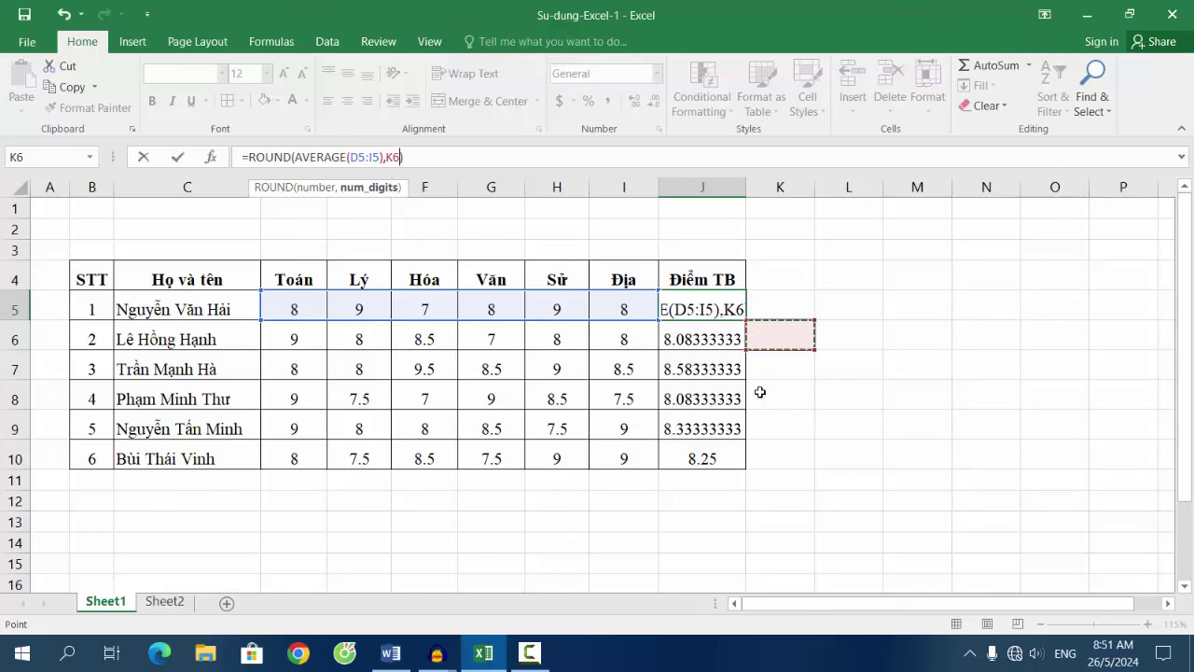
pyautogui.click(64, 15)
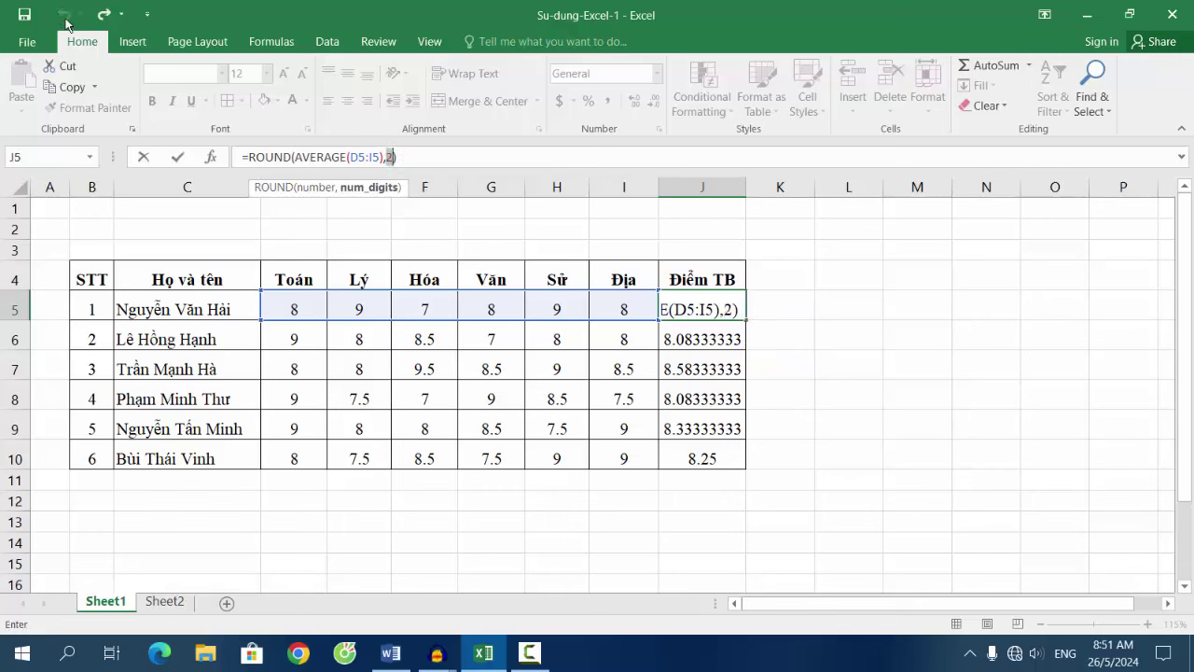
pyautogui.click(424, 187)
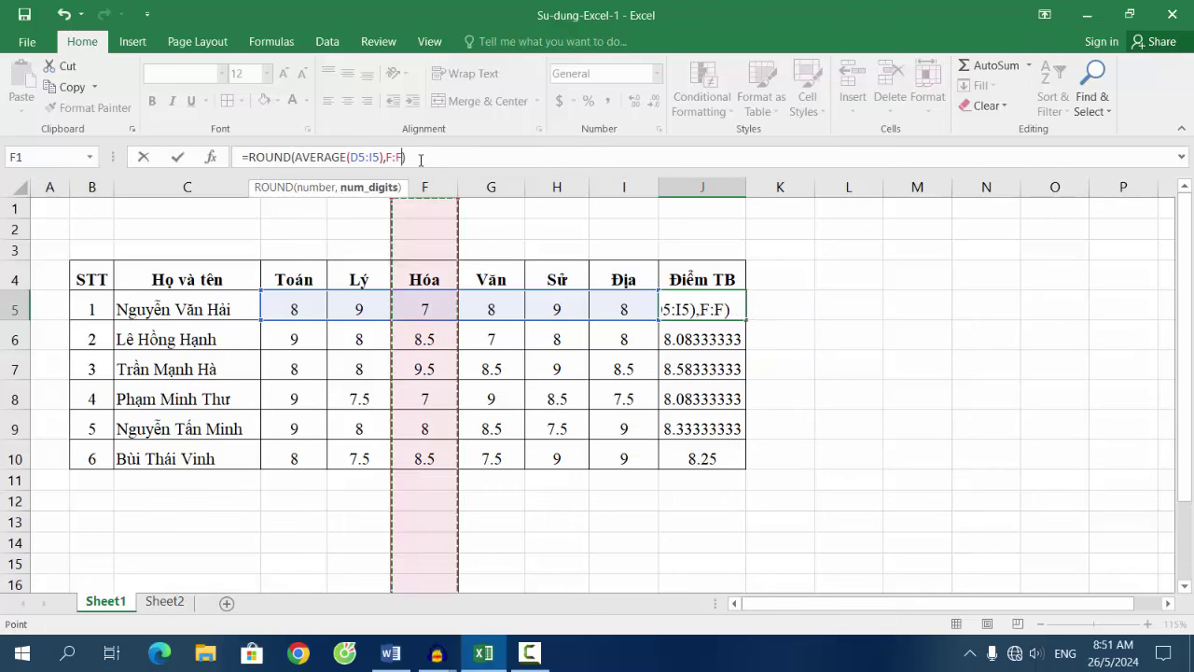
pyautogui.click(62, 15)
pyautogui.write('2')
pyautogui.click(415, 157)
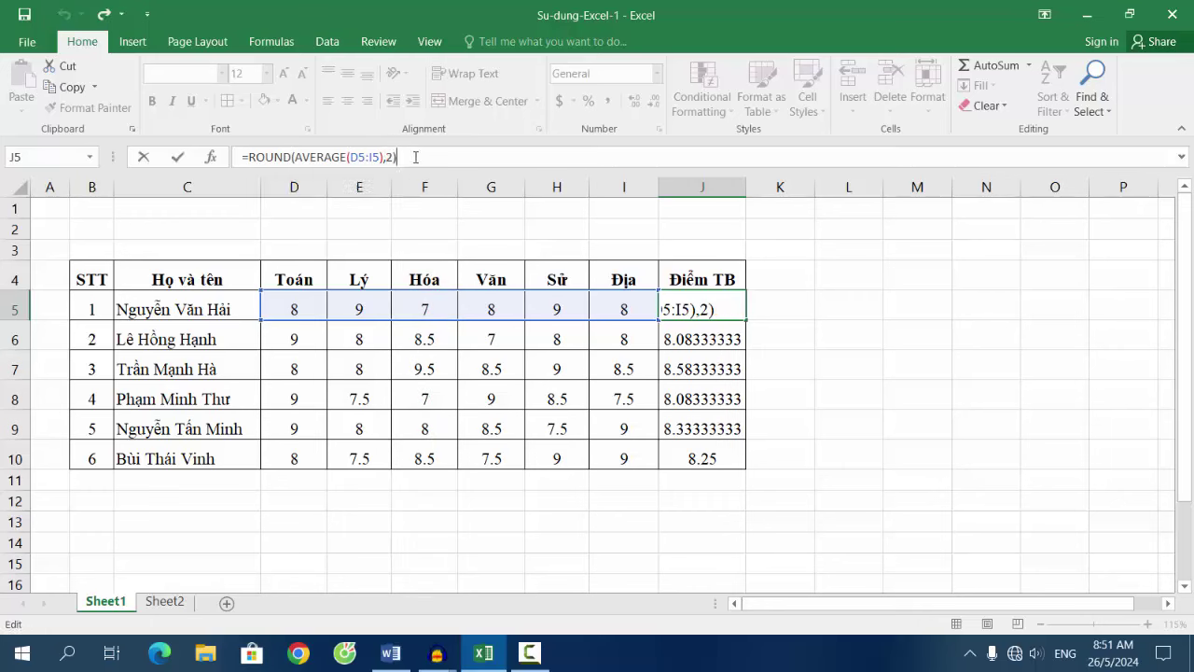
pyautogui.press('Return')
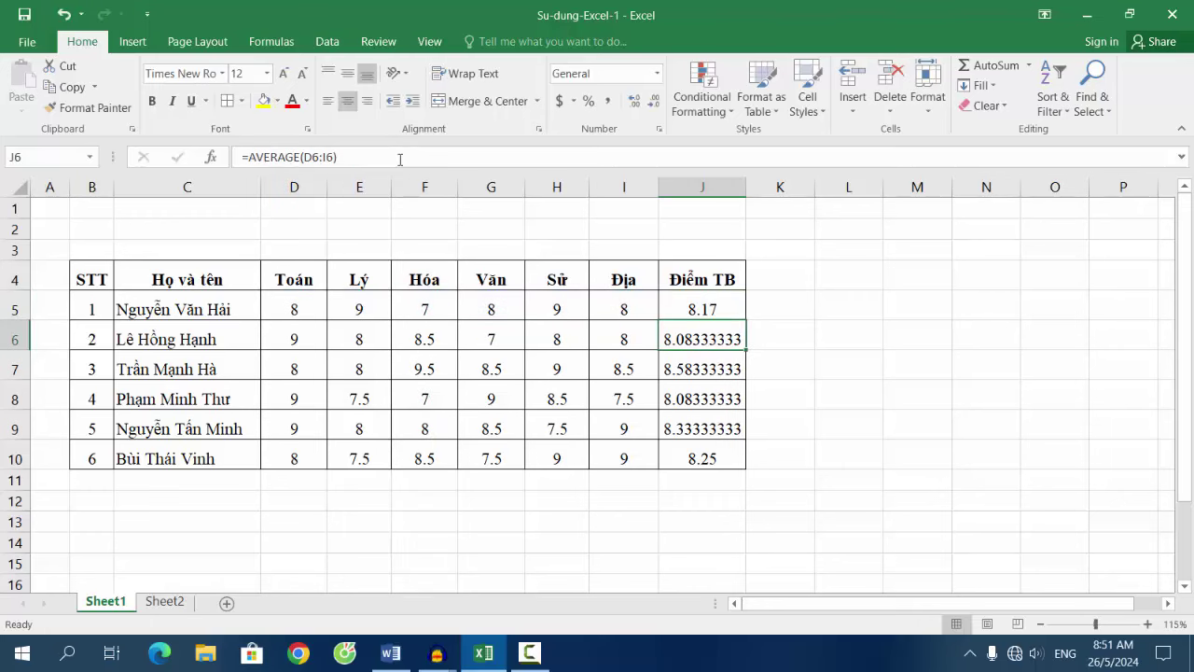
# - Fill the rounded formula down to J10, showing 8.08, 8.58, 8.08, 8.33 and 8.25
pyautogui.click(726, 317)
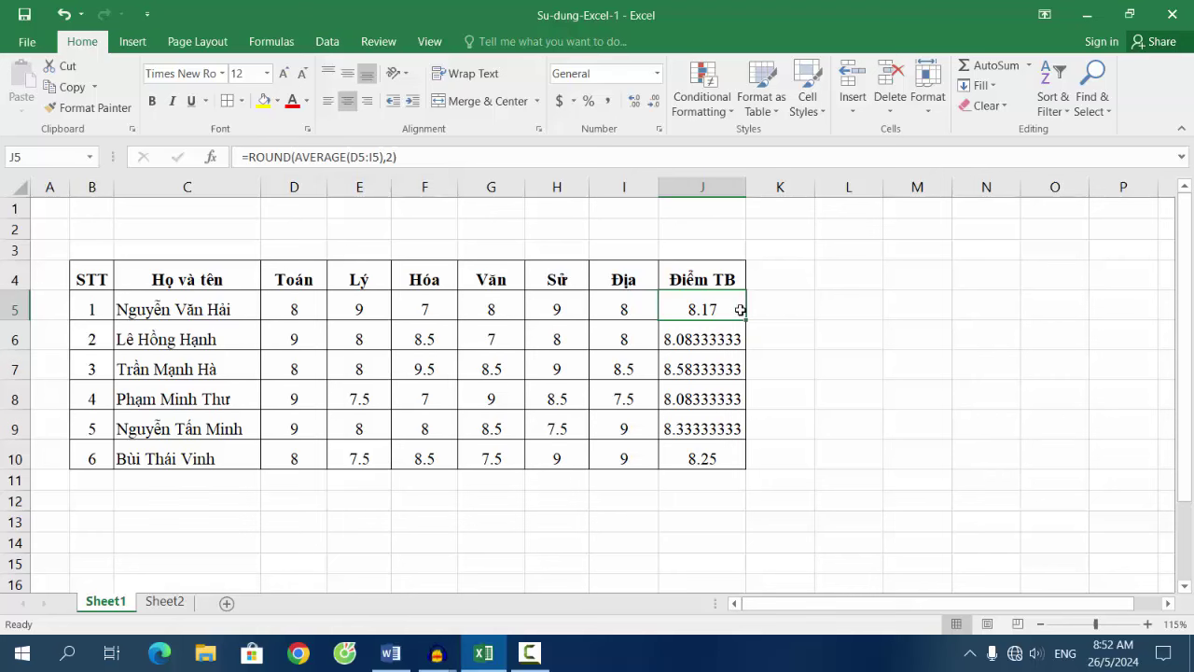
pyautogui.moveTo(743, 319); pyautogui.dragTo(752, 472)
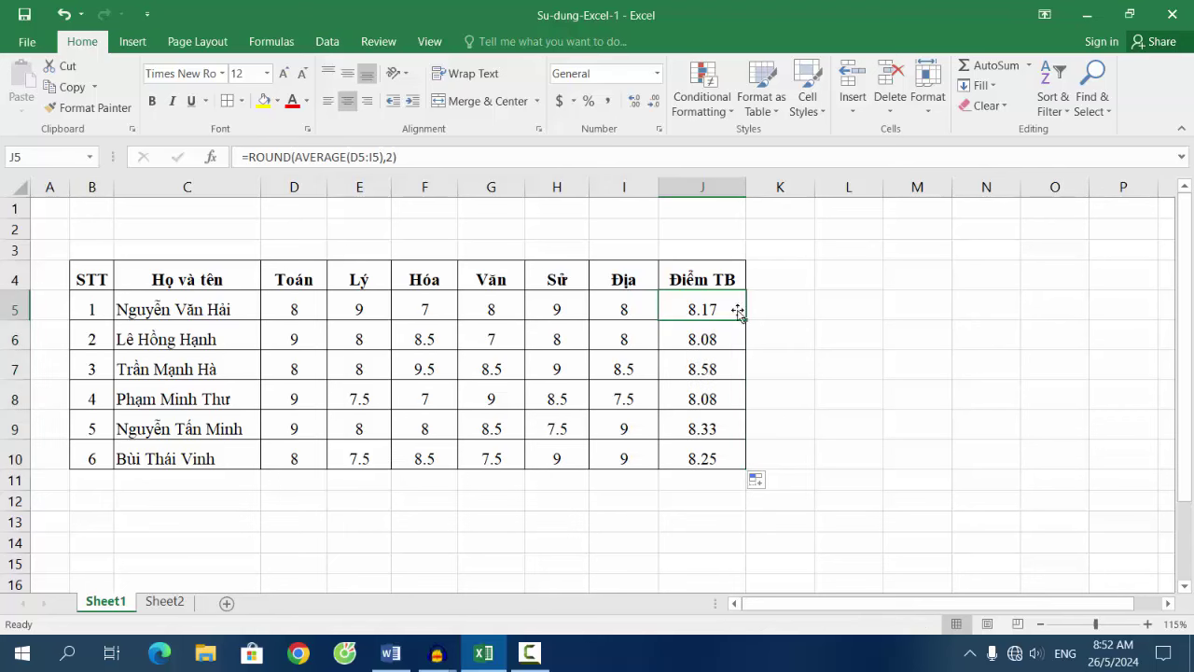
pyautogui.click(690, 309)
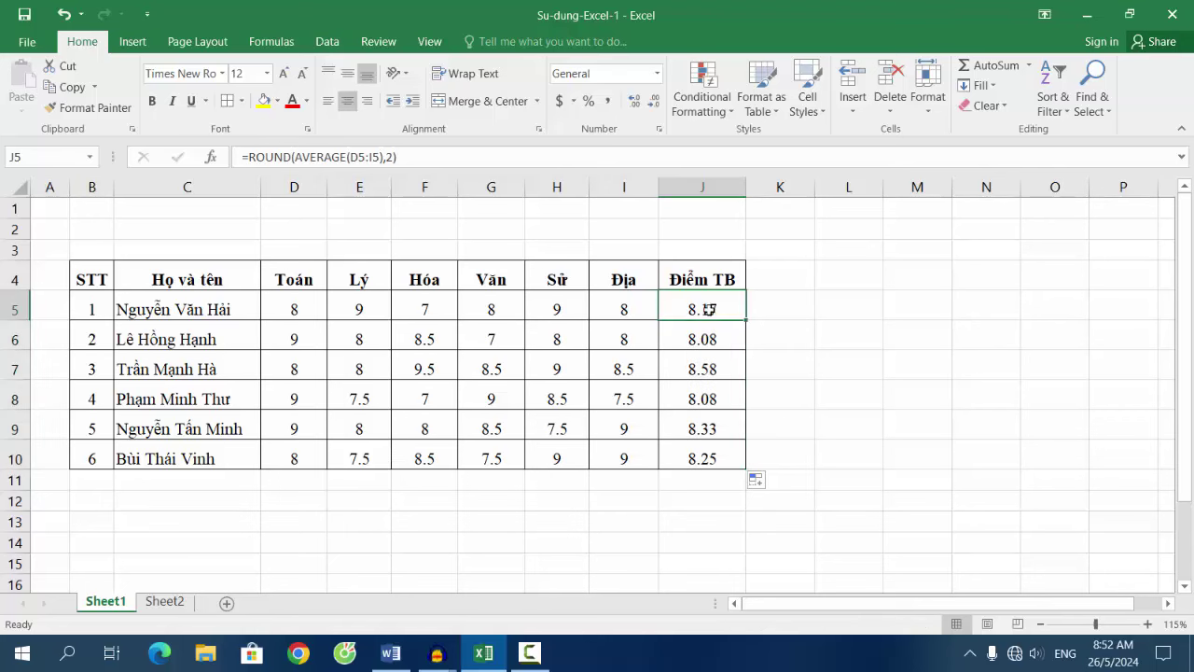
# - Change J5's ROUND digits argument from 2 to 1
pyautogui.click(392, 158)
pyautogui.click(393, 159)
pyautogui.press('BackSpace')
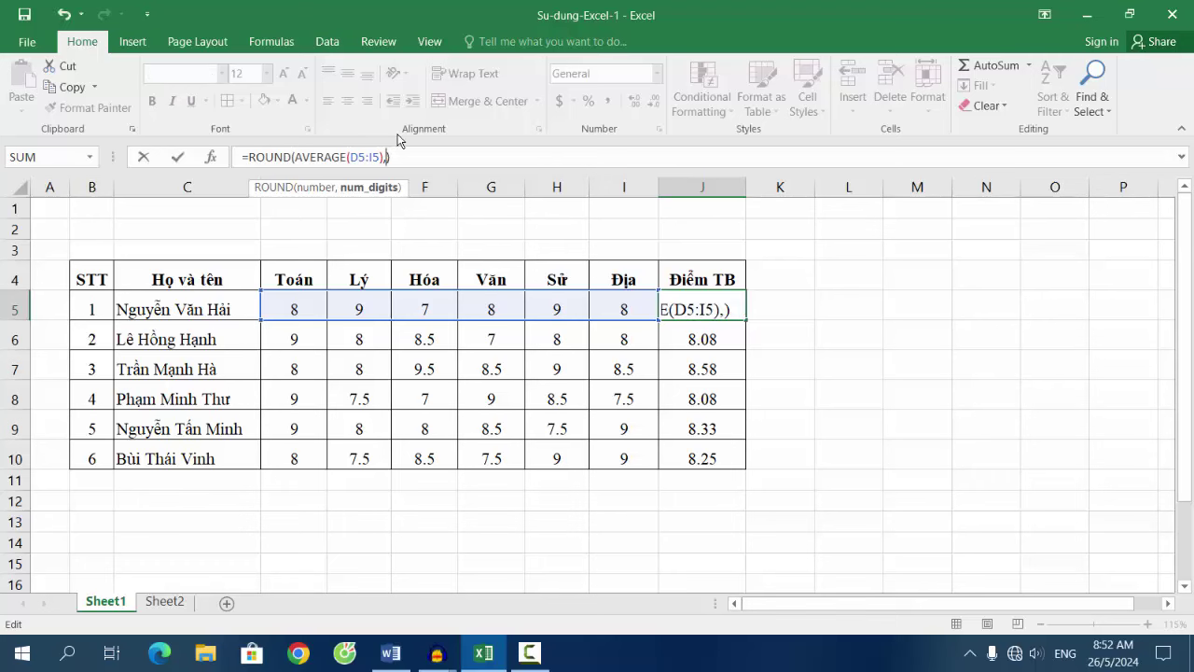
pyautogui.write('1')
pyautogui.press('Return')
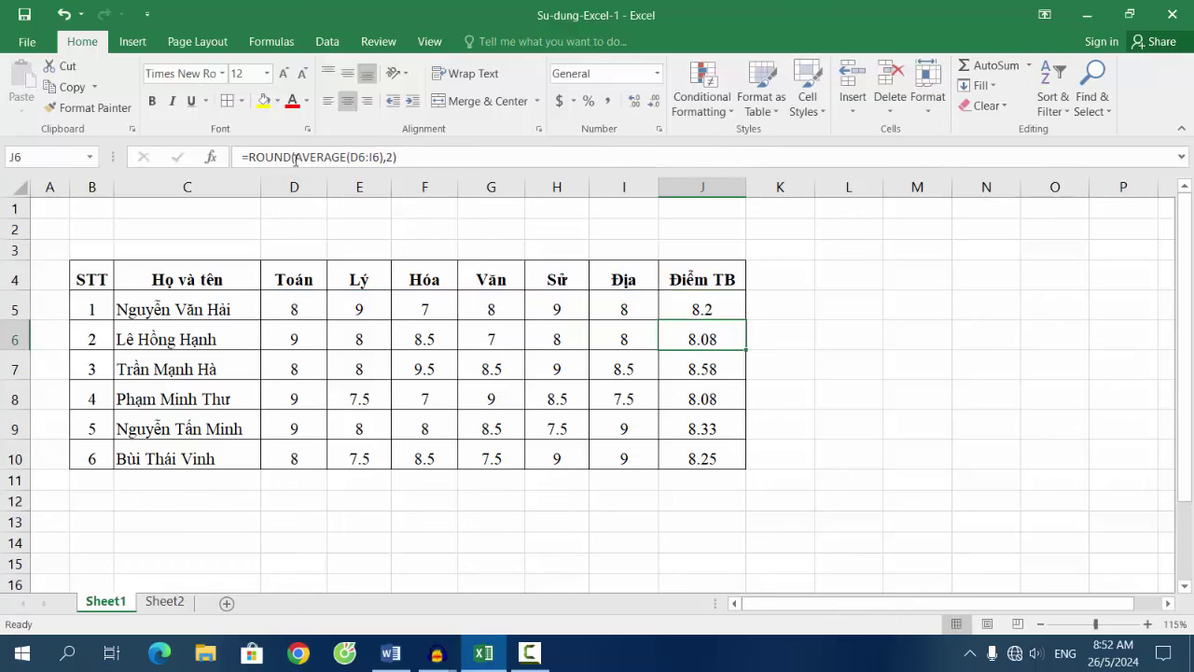
# - Fill the one-decimal formula down to J10, reading 8.2, 8.1, 8.6, 8.1, 8.3 and 8.3
pyautogui.click(702, 308)
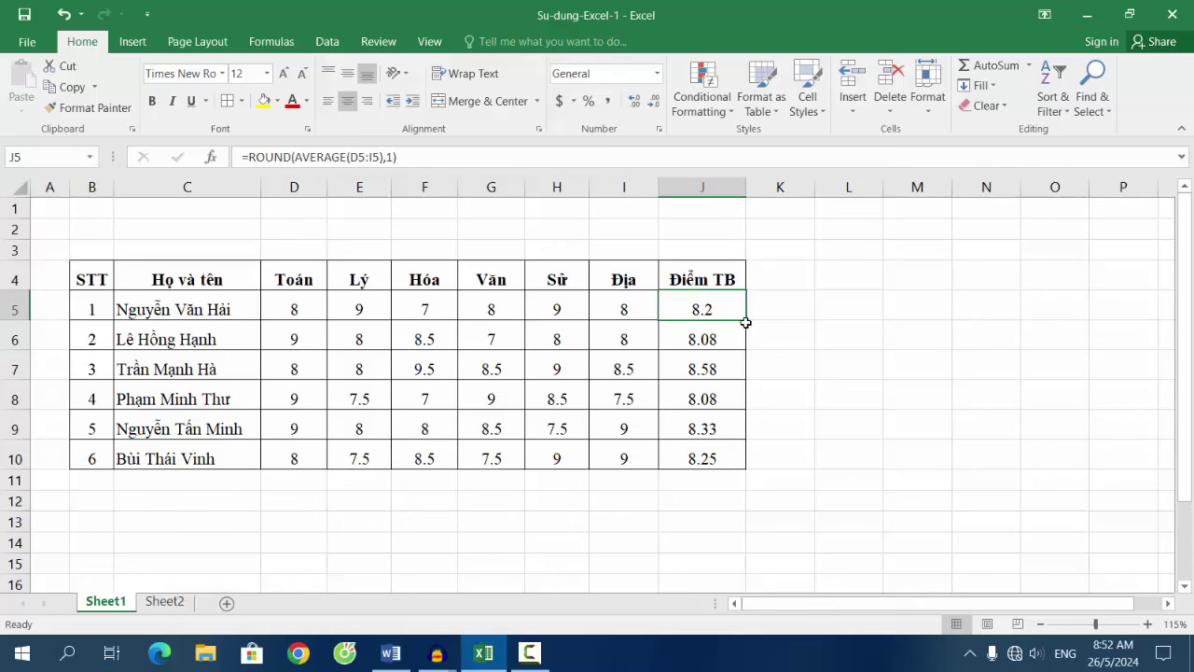
pyautogui.moveTo(746, 322); pyautogui.dragTo(751, 464)
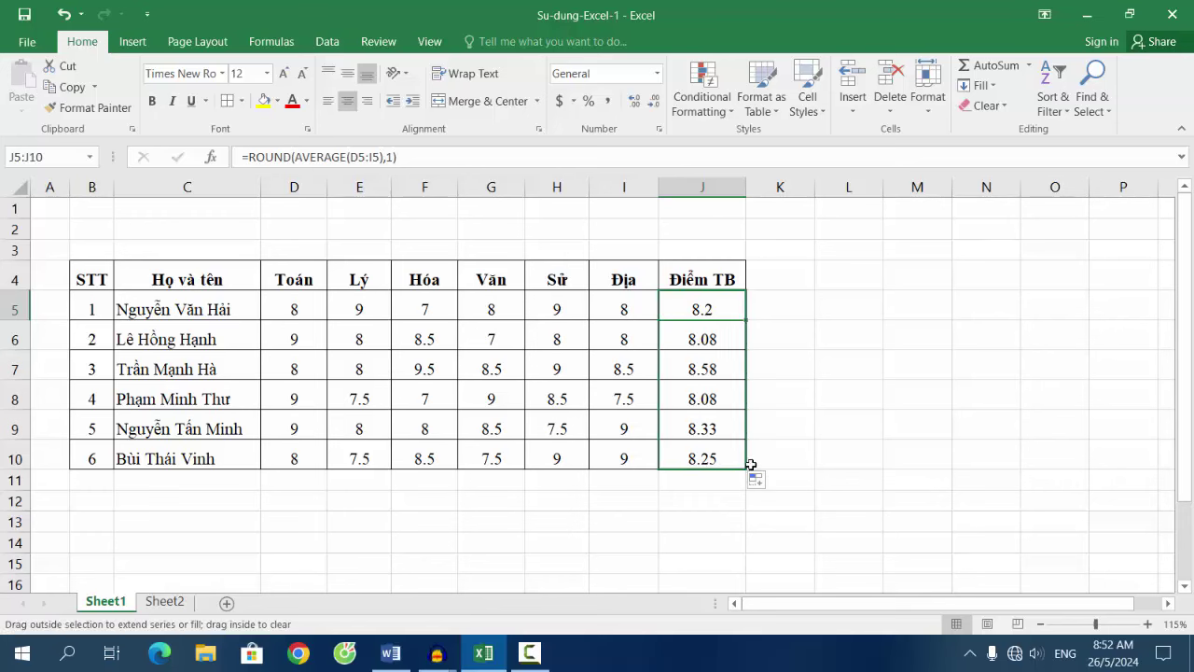
pyautogui.click(714, 312)
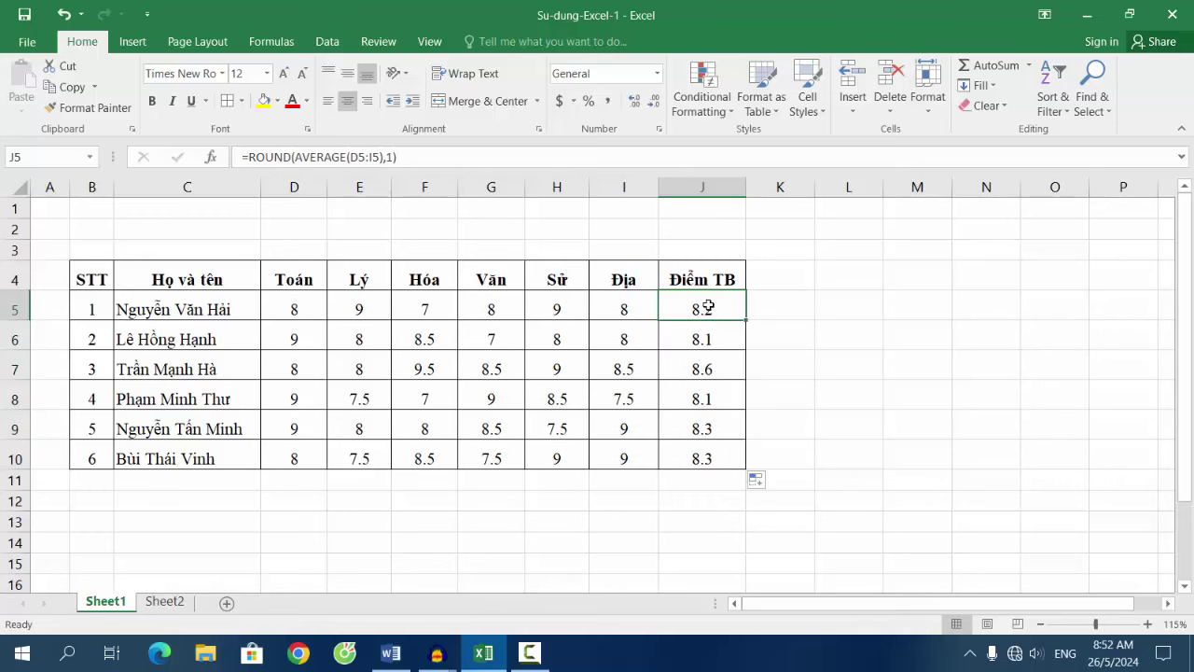
pyautogui.click(395, 656)
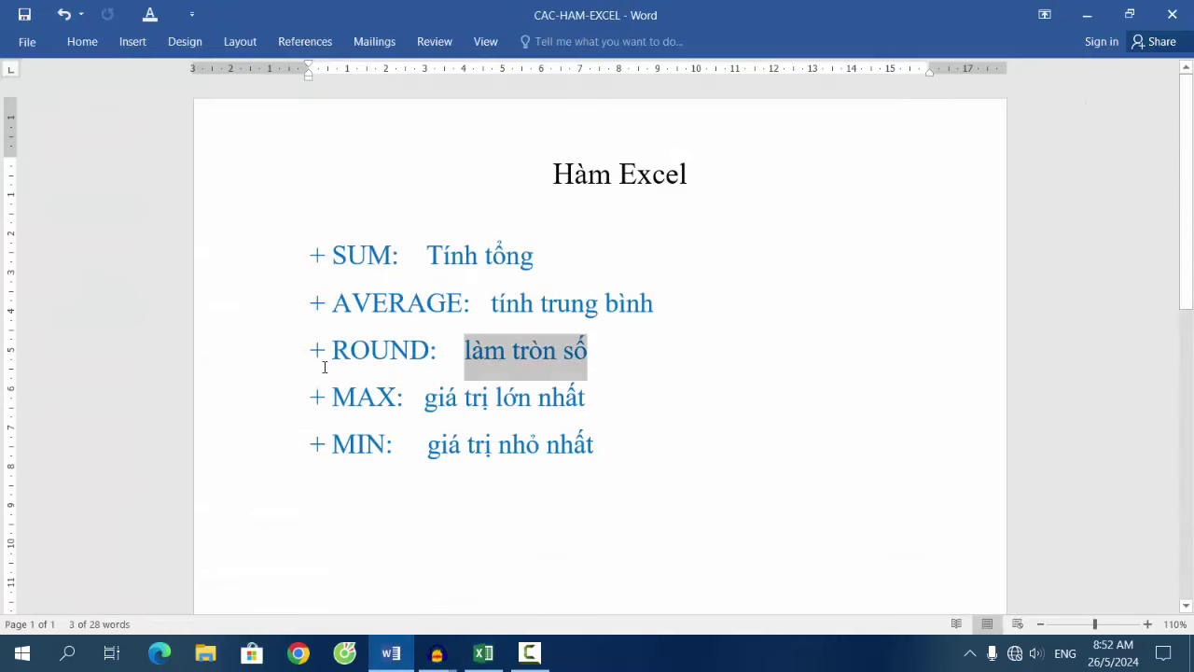
pyautogui.moveTo(332, 353); pyautogui.dragTo(601, 354)
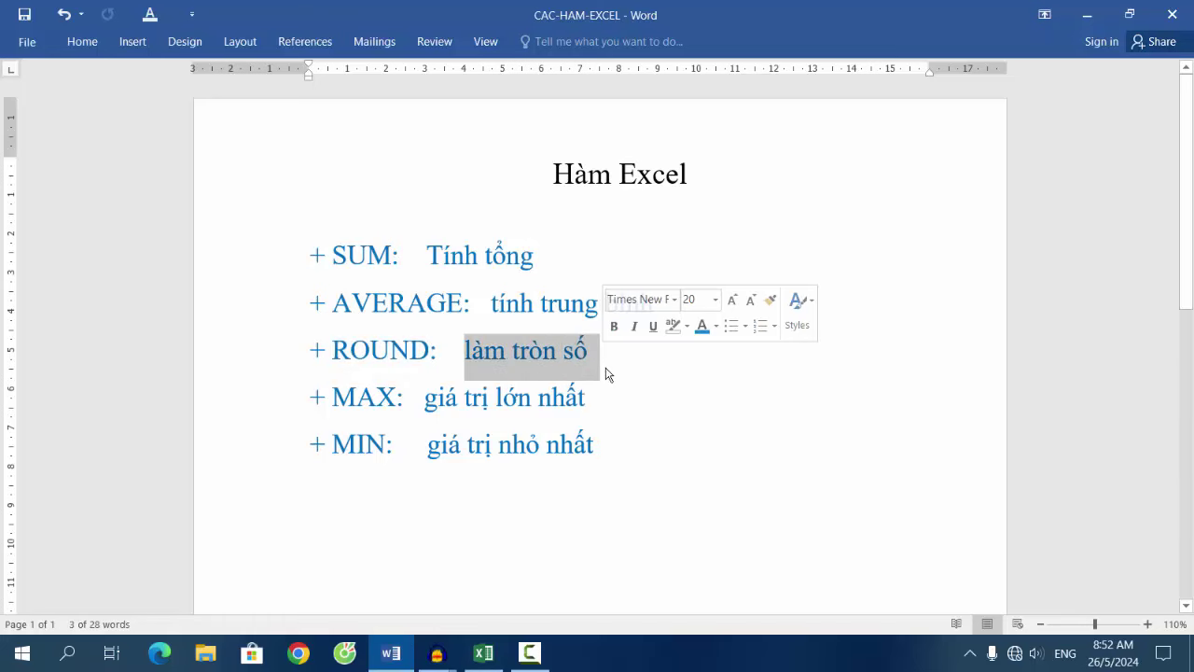
pyautogui.click(606, 373)
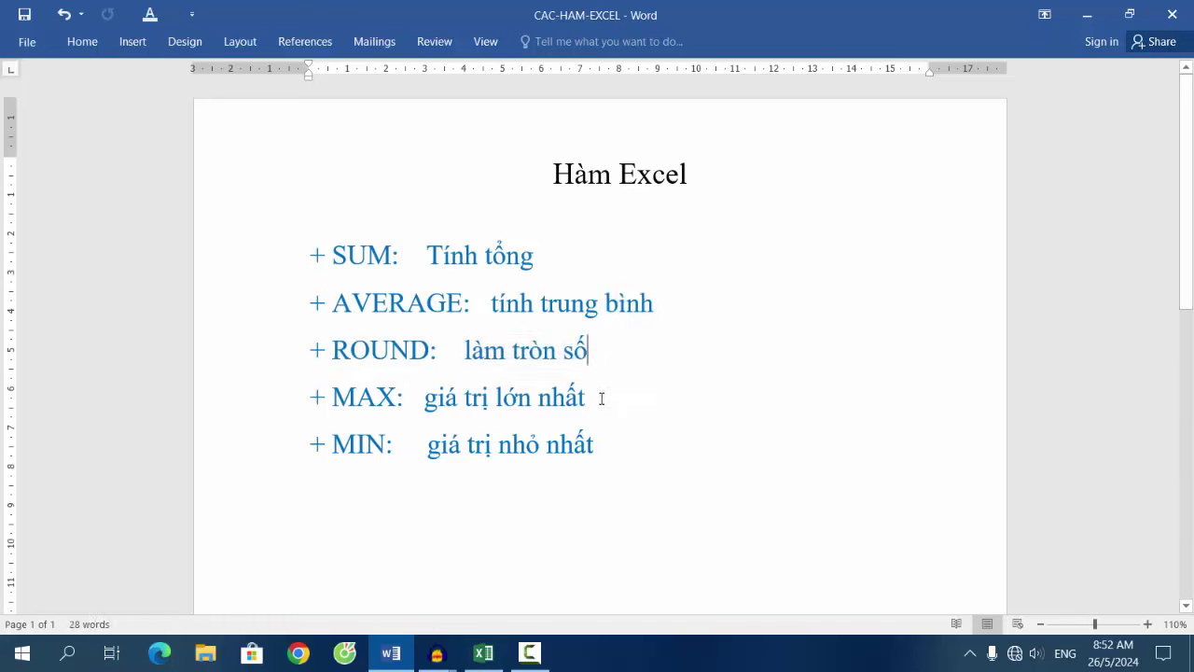
pyautogui.click(601, 399)
pyautogui.moveTo(332, 400); pyautogui.dragTo(600, 403)
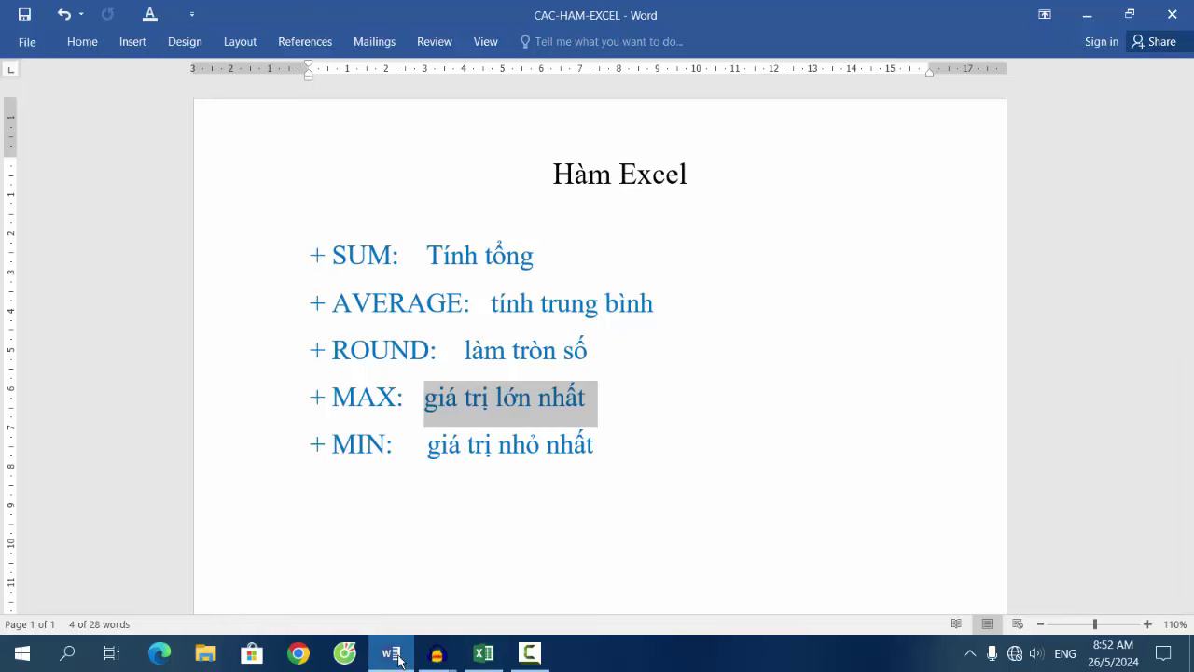
# - Merge and center cells C13:D13 below the grade table
pyautogui.click(500, 660)
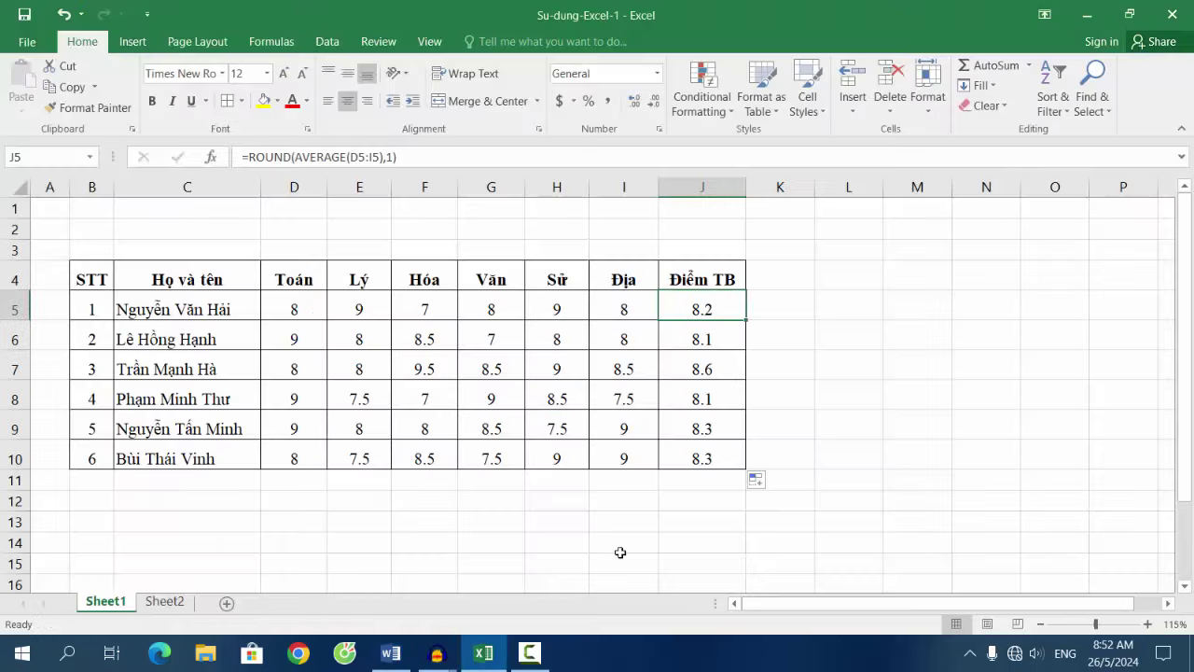
pyautogui.scroll(-2, 840, 410)
pyautogui.click(138, 371)
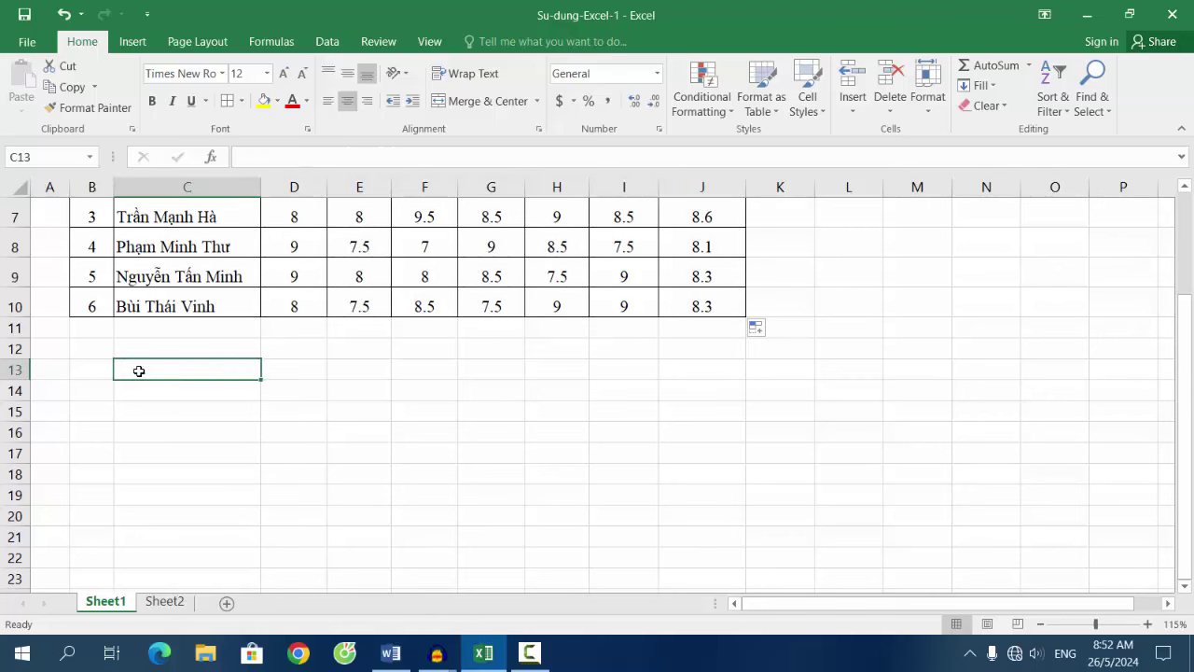
pyautogui.scroll(2, 279, 392)
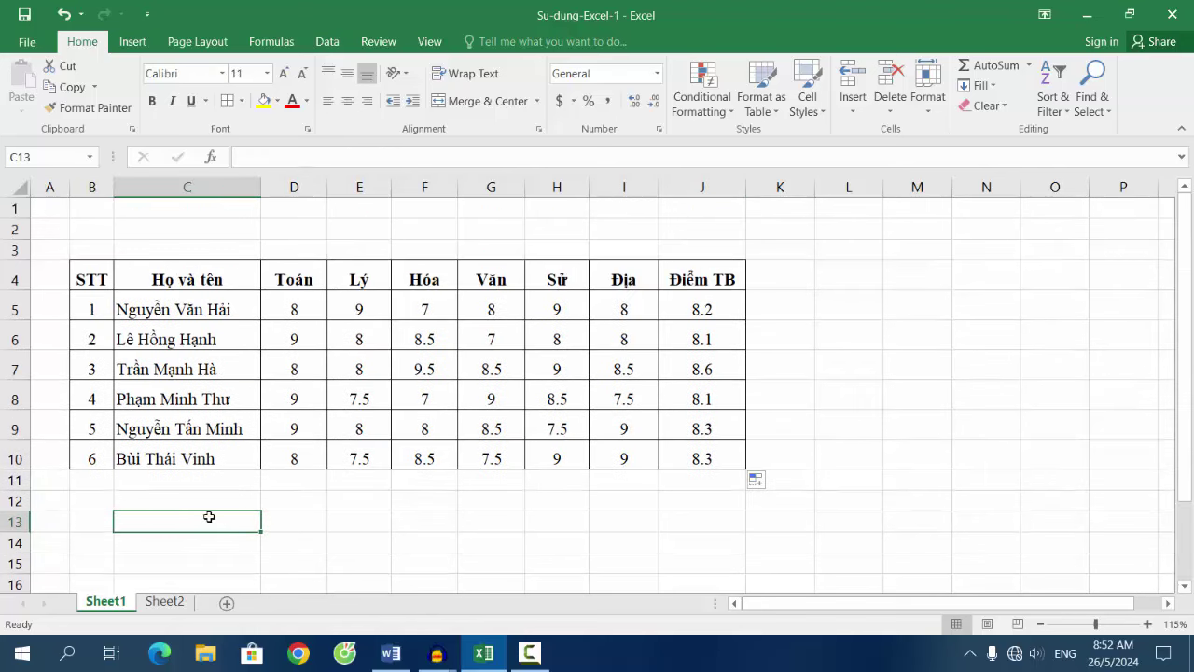
pyautogui.scroll(-1, 209, 516)
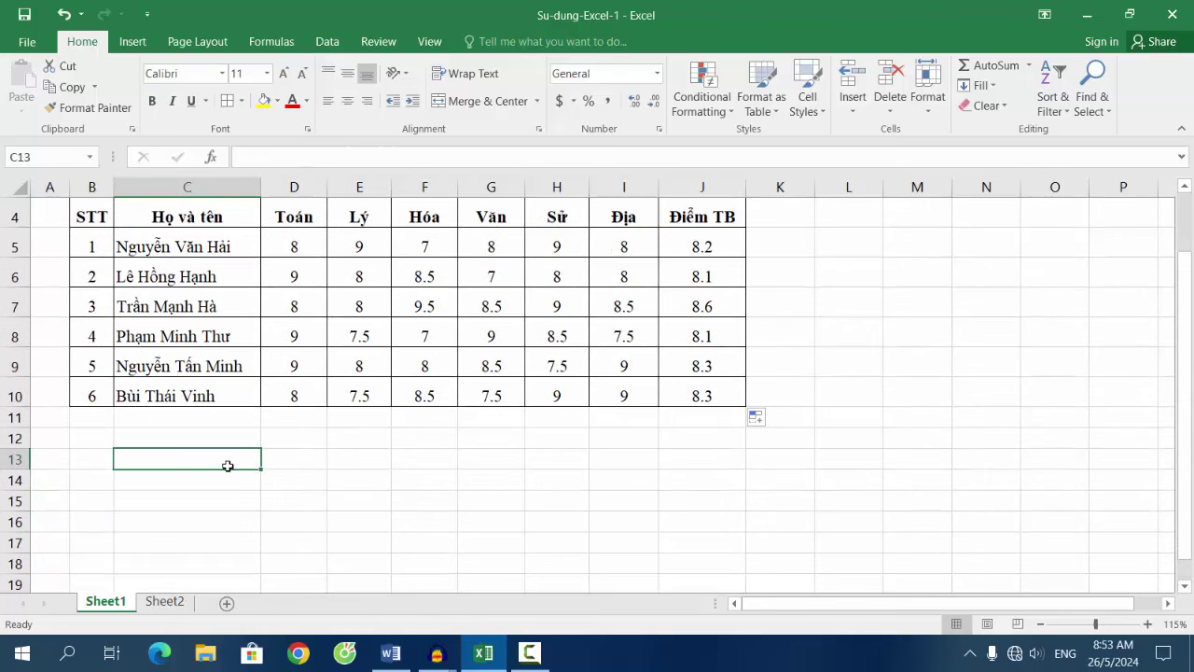
pyautogui.moveTo(227, 465); pyautogui.dragTo(317, 462)
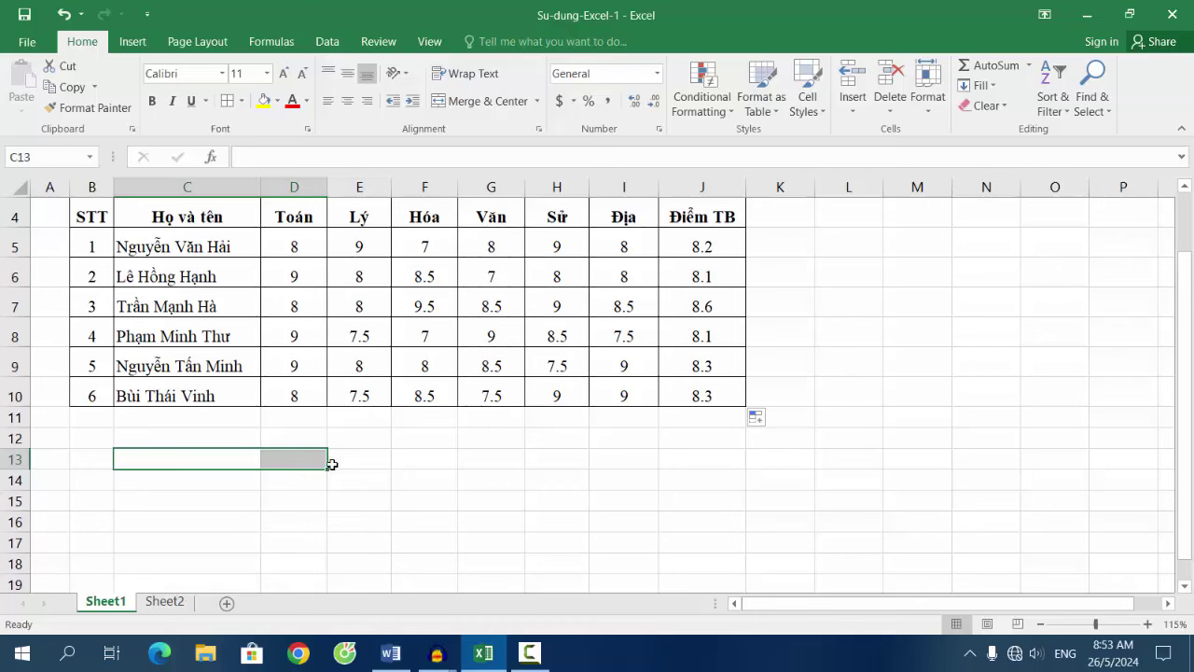
pyautogui.moveTo(332, 463); pyautogui.dragTo(297, 464)
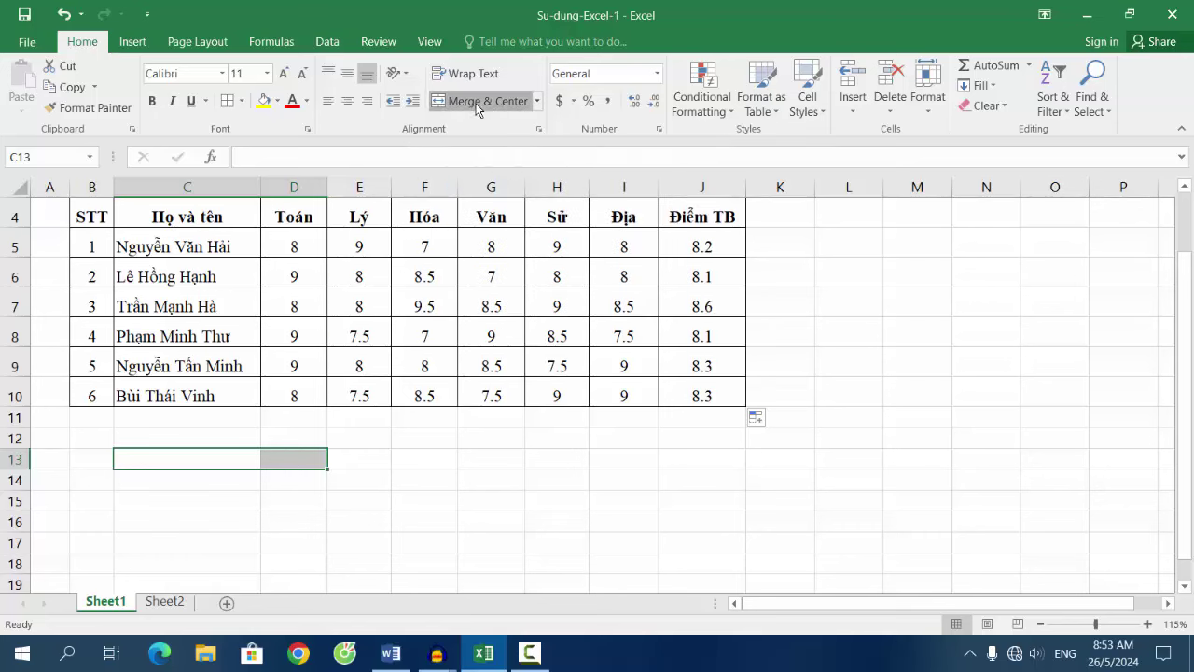
pyautogui.click(476, 108)
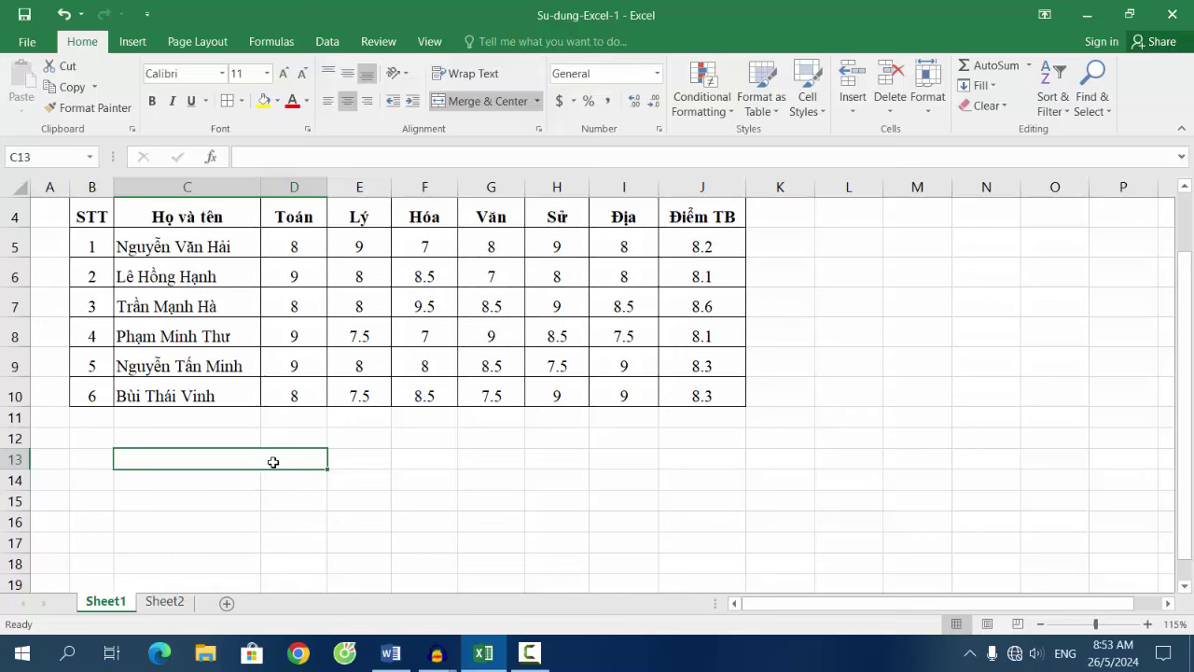
# - Type the label 'Điểm cao nhất:' into the merged C13 cell
pyautogui.write('d')
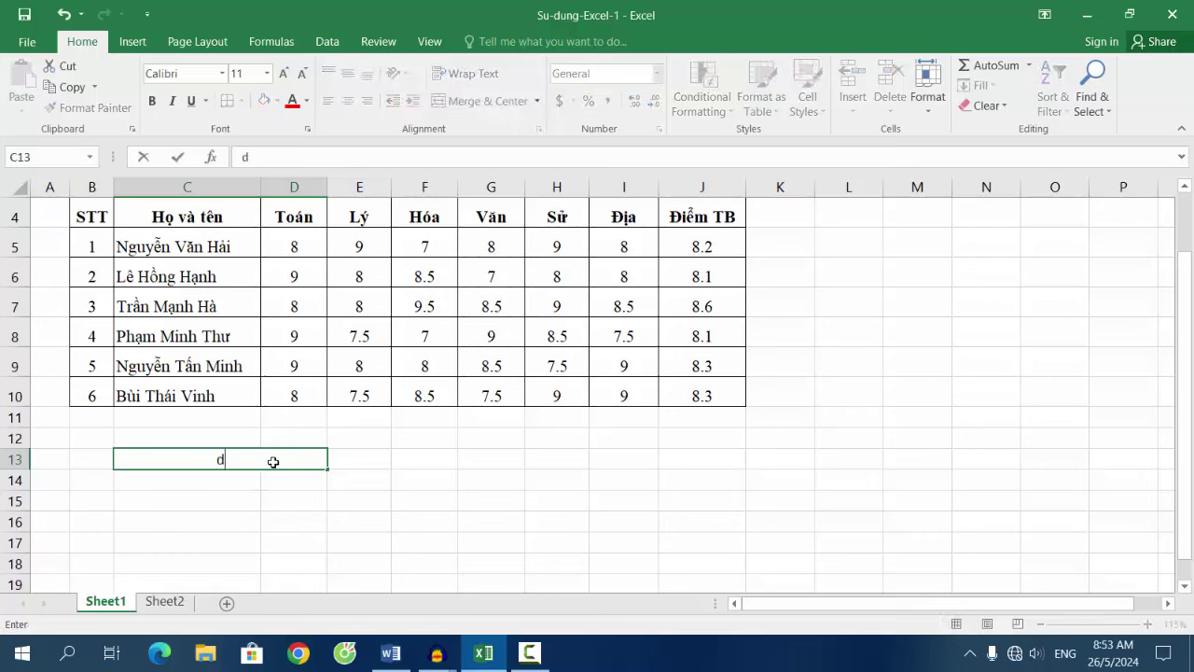
pyautogui.press('BackSpace')
pyautogui.press('BackSpace')
pyautogui.write('D')
pyautogui.write('iêm')
pyautogui.write(' cao')
pyautogui.write('nhâ')
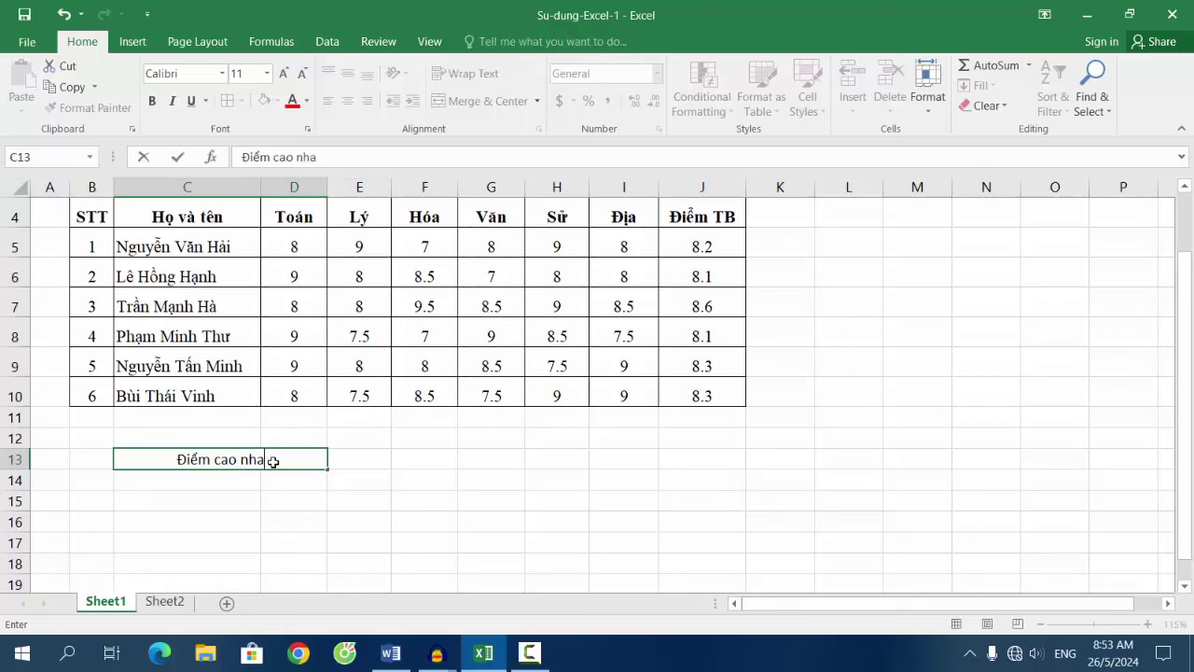
pyautogui.write('t:')
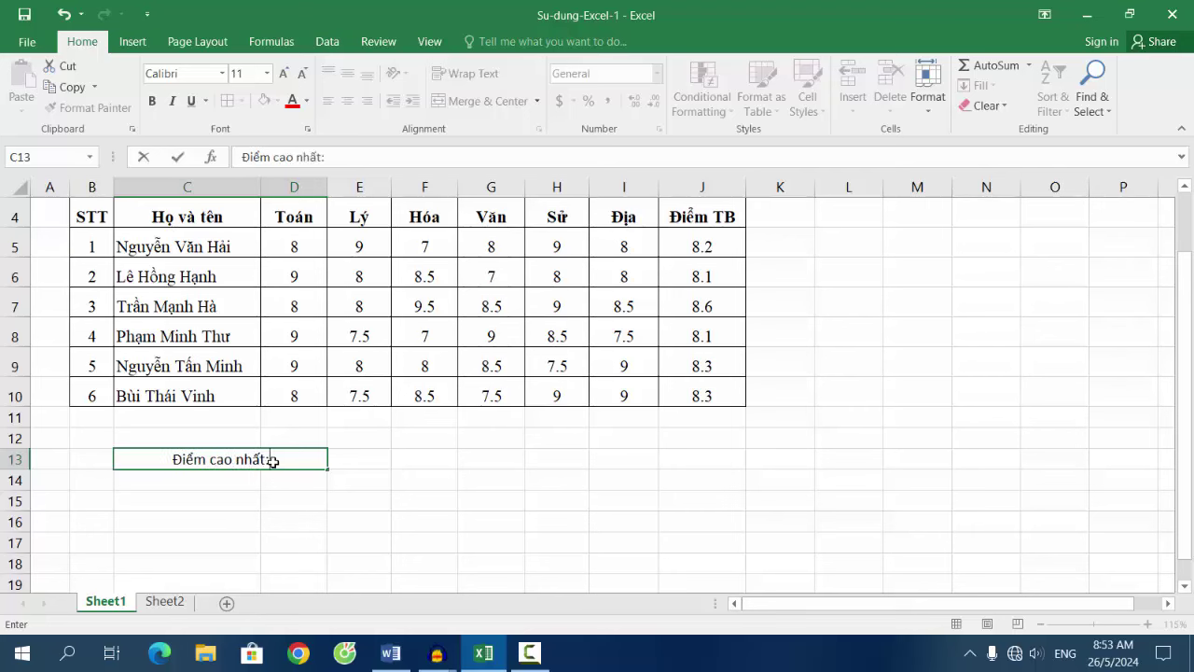
pyautogui.click(346, 464)
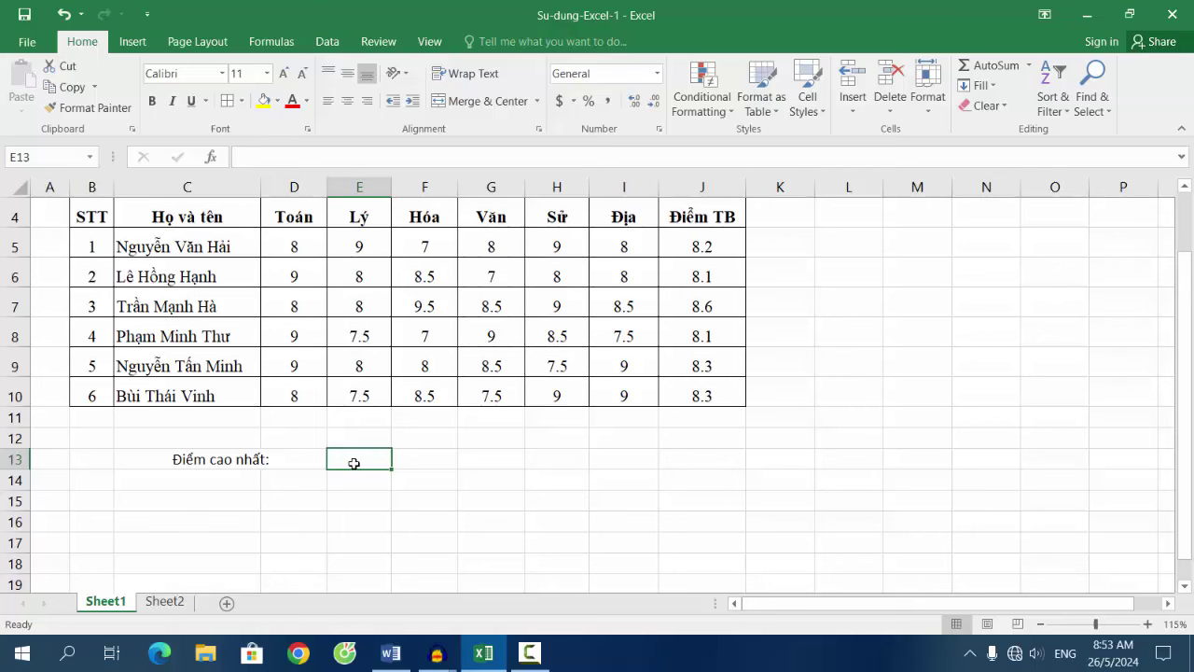
# - Enter =max(J5:J10) in E13 to show the top average 8.6, then check J7's formula
pyautogui.write('=')
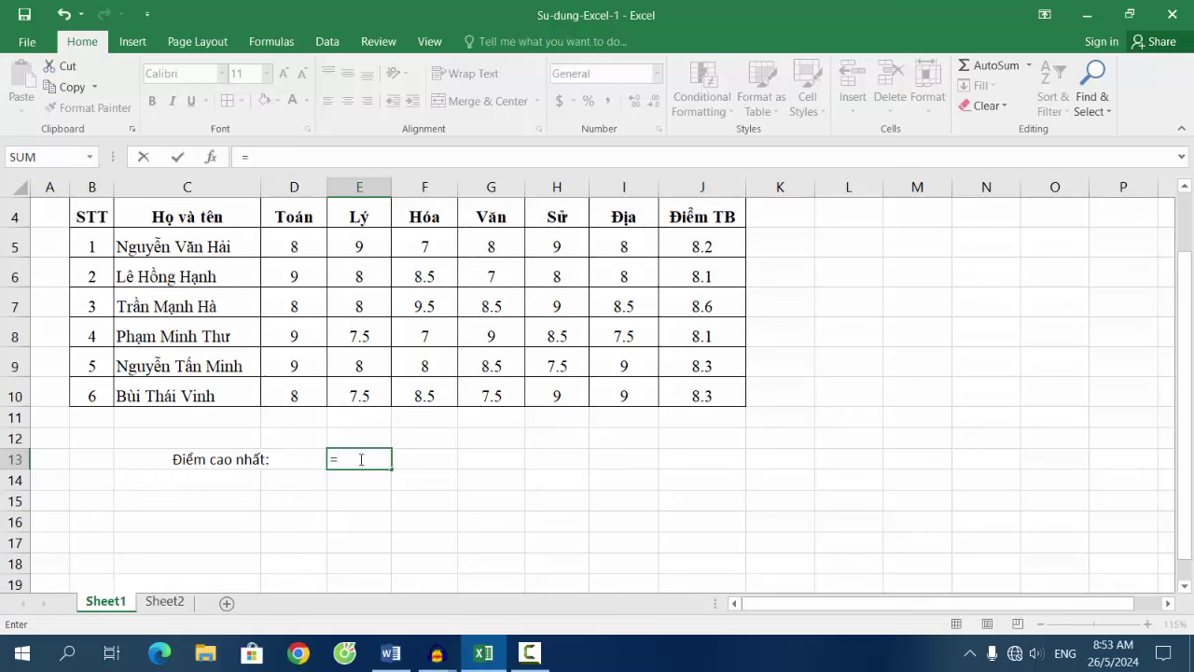
pyautogui.write('ma')
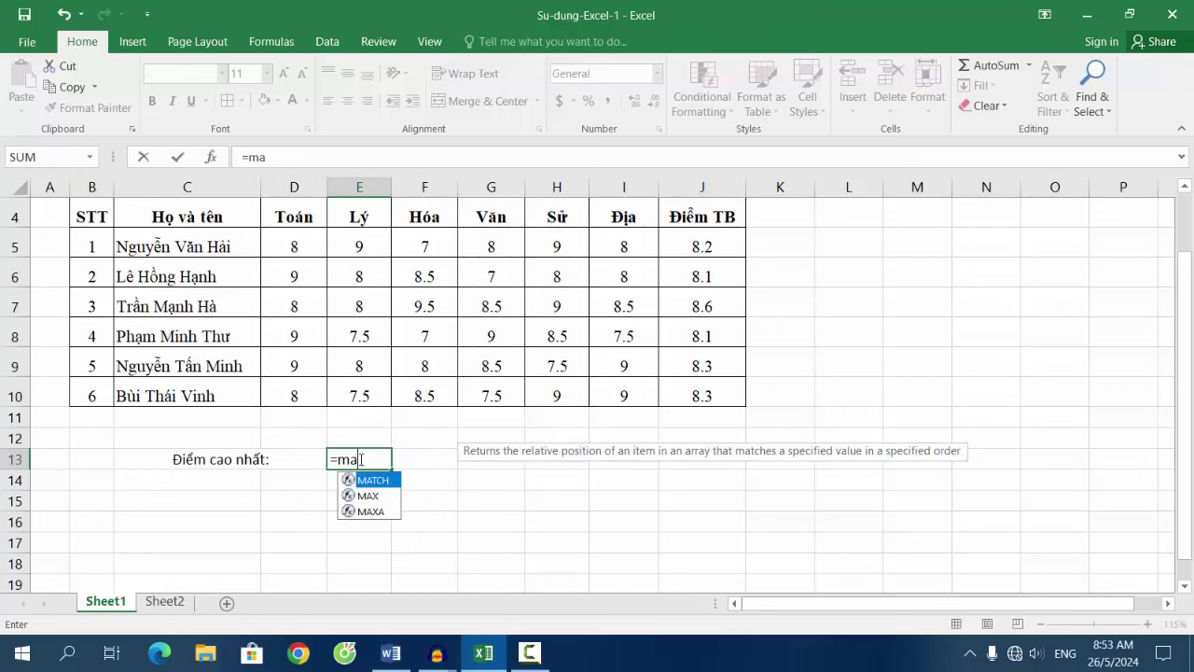
pyautogui.write('x')
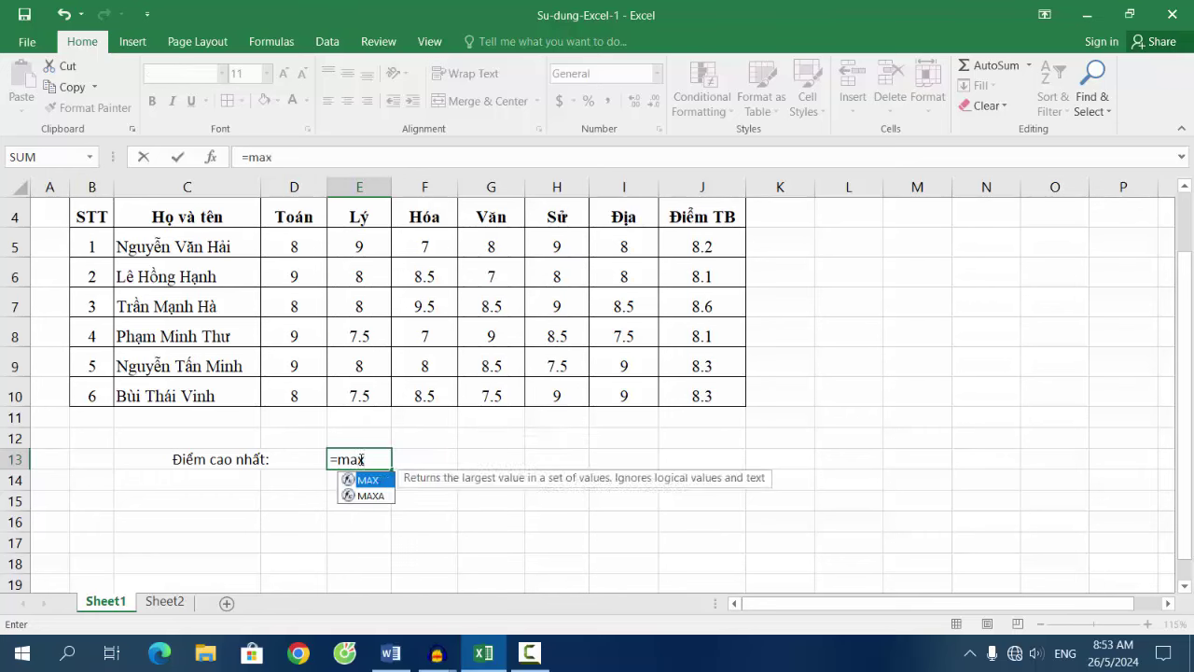
pyautogui.write('(')
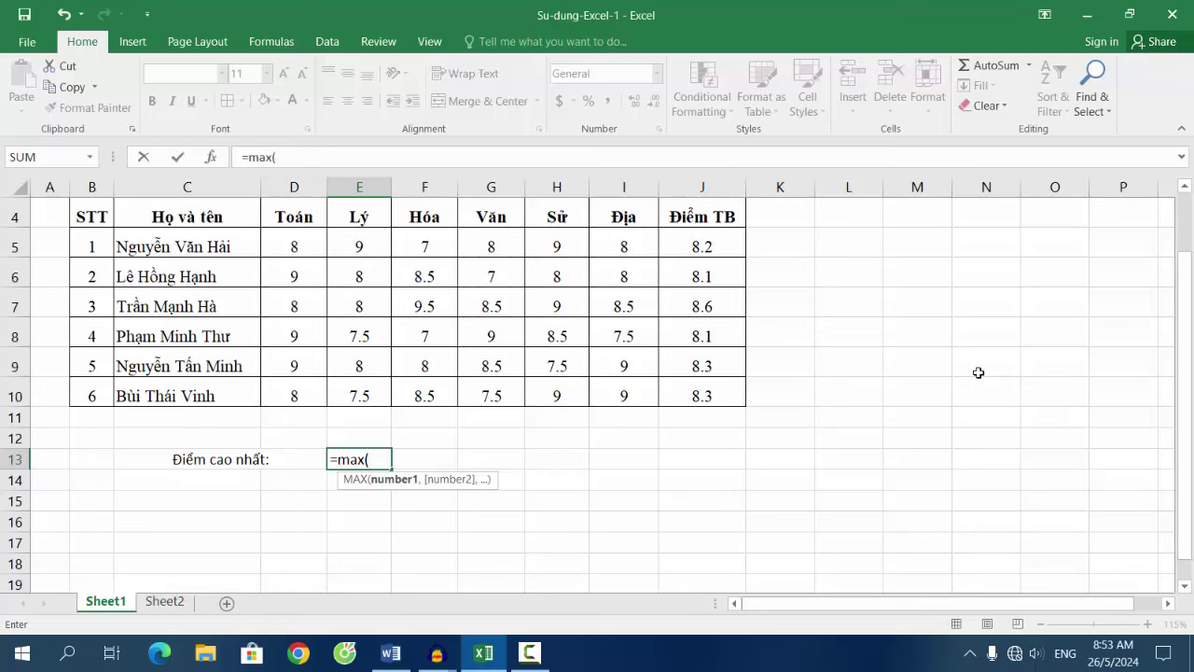
pyautogui.scroll(1, 978, 372)
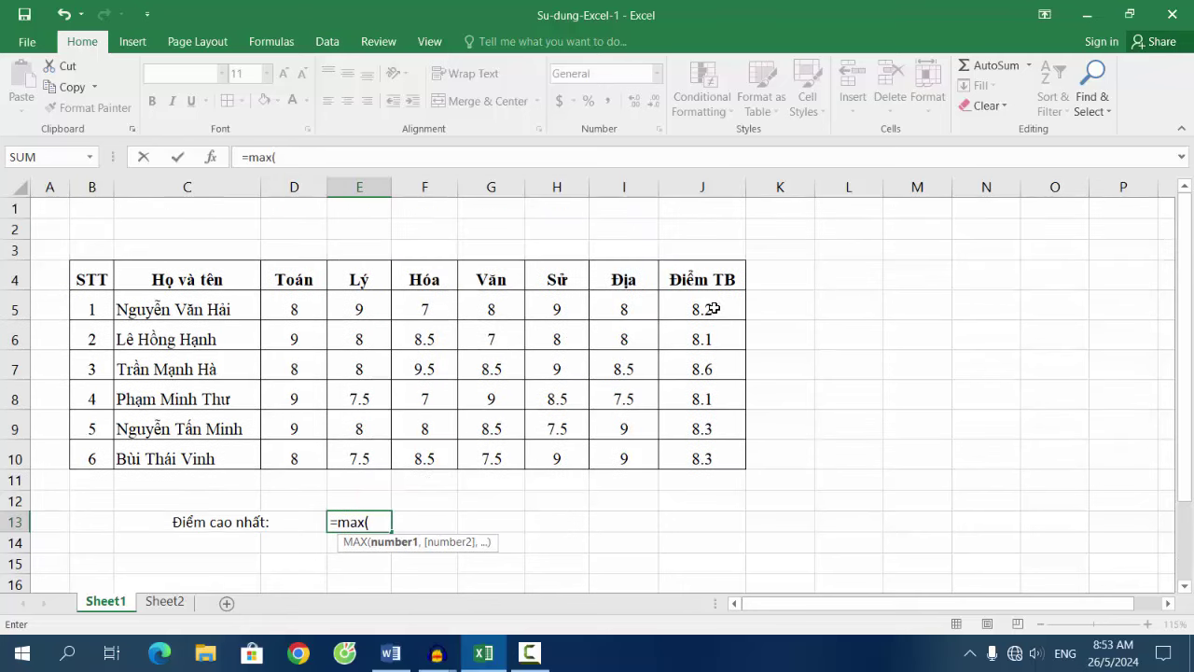
pyautogui.click(714, 308)
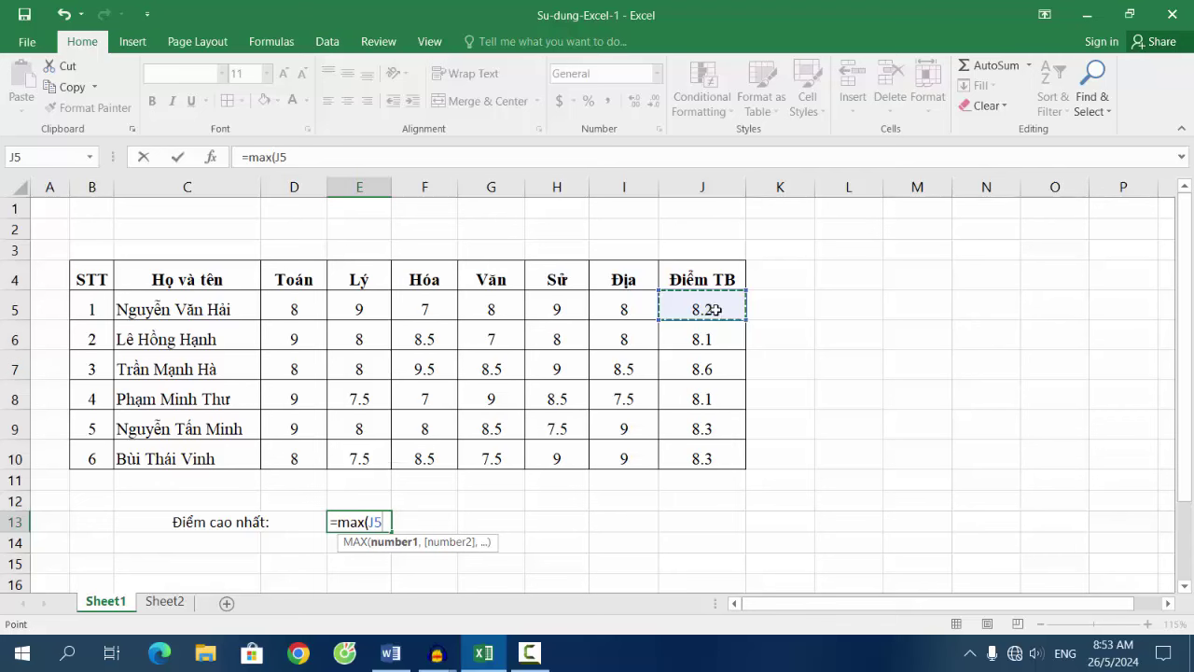
pyautogui.moveTo(715, 307); pyautogui.dragTo(714, 465)
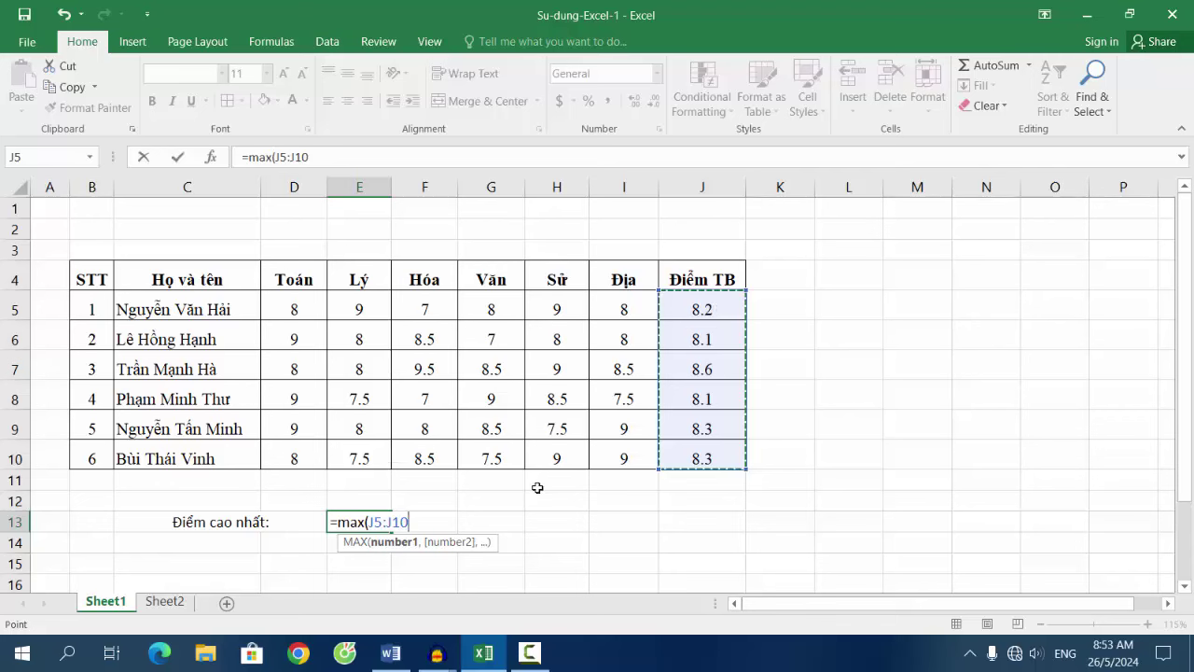
pyautogui.write(')')
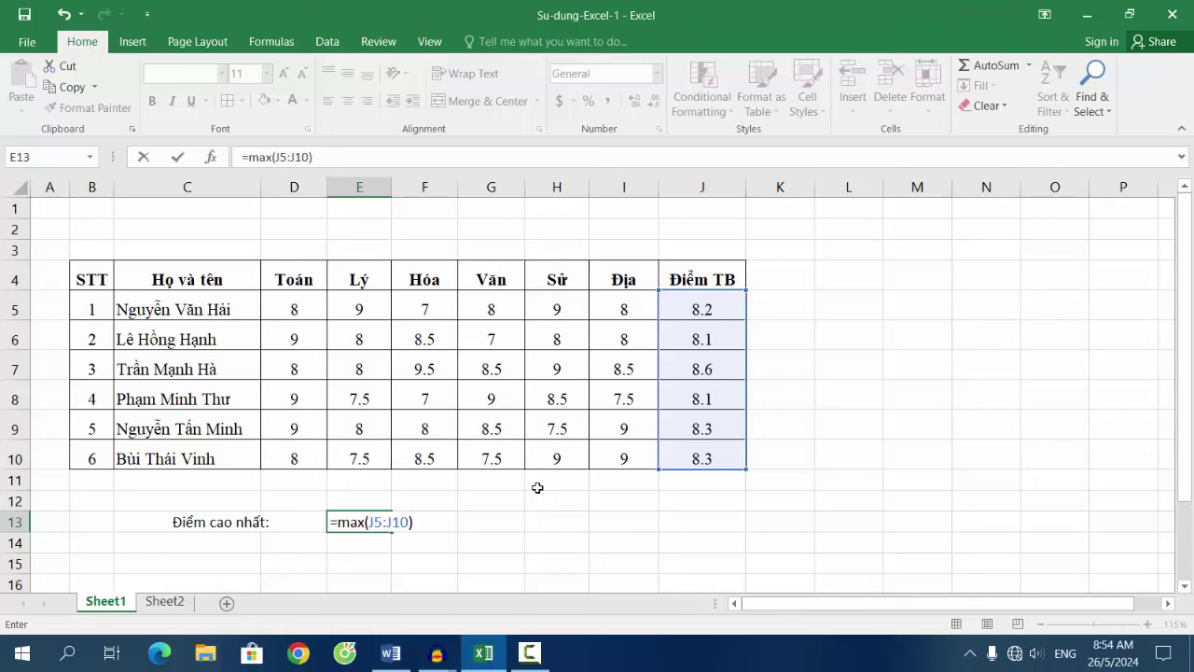
pyautogui.press('Return')
pyautogui.scroll(-1, 538, 487)
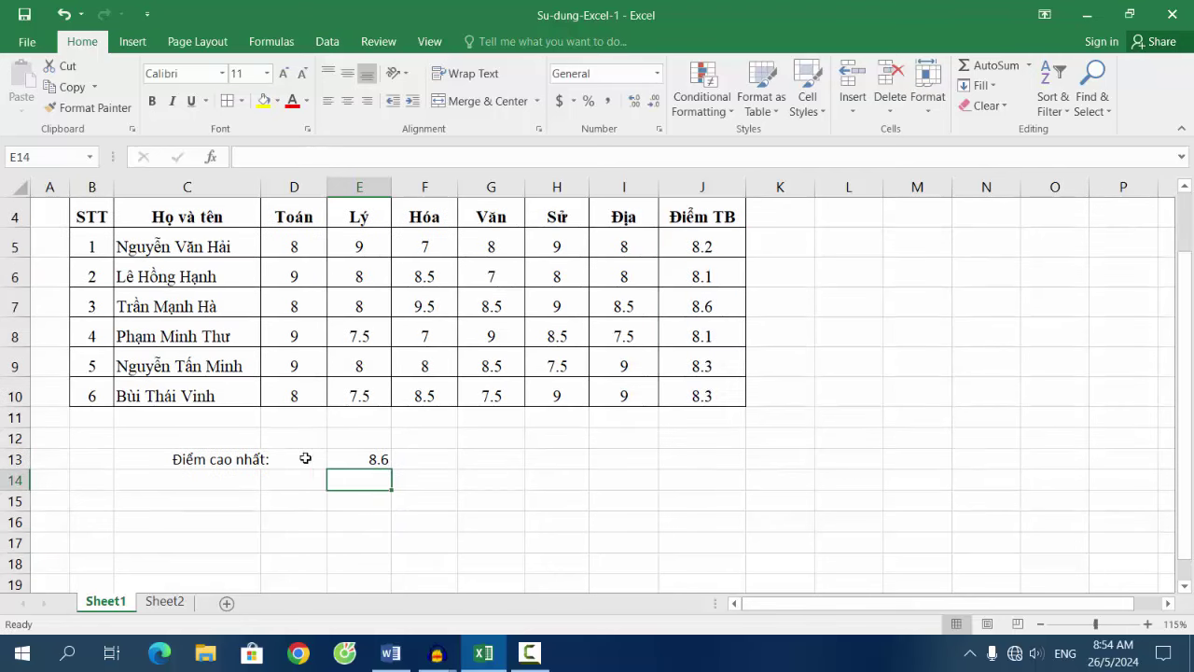
pyautogui.click(713, 305)
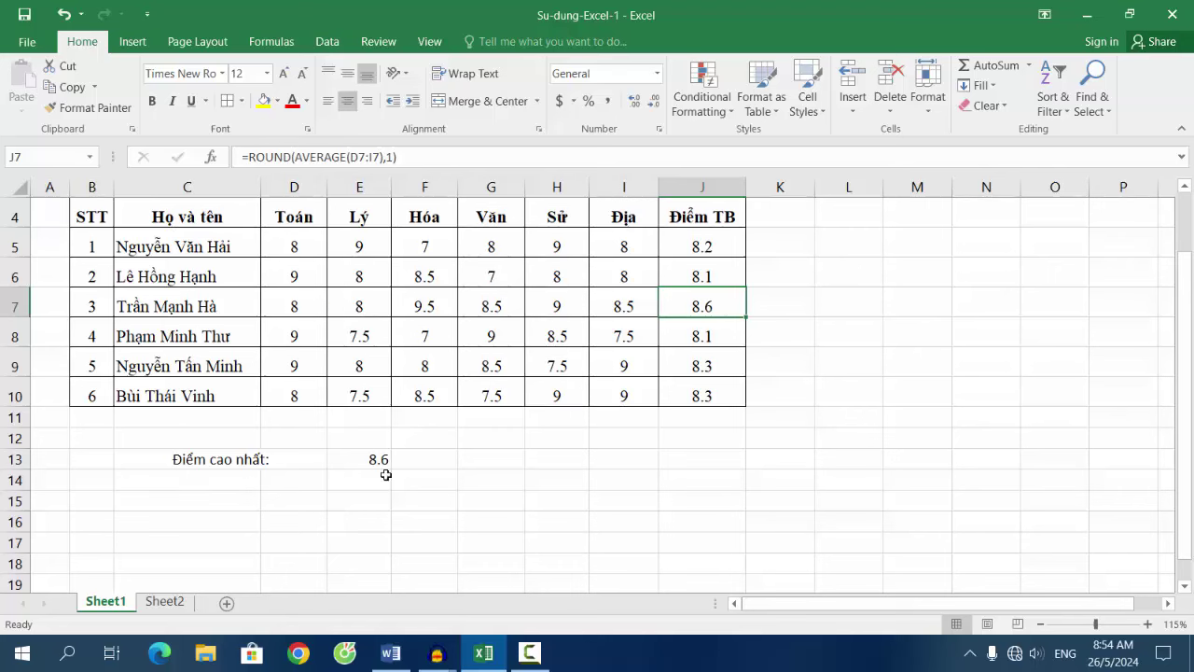
# - Merge C14:D14 and enter the label 'Điểm thấp nhất:' in the merged cell
pyautogui.click(140, 482)
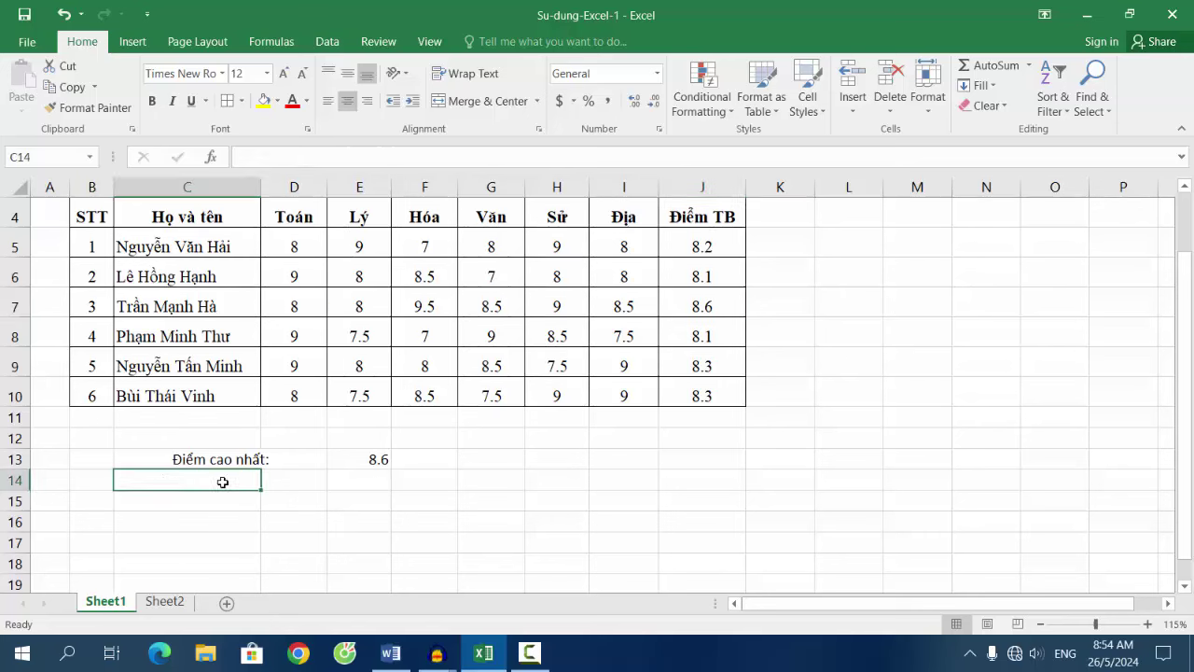
pyautogui.moveTo(223, 481); pyautogui.dragTo(277, 481)
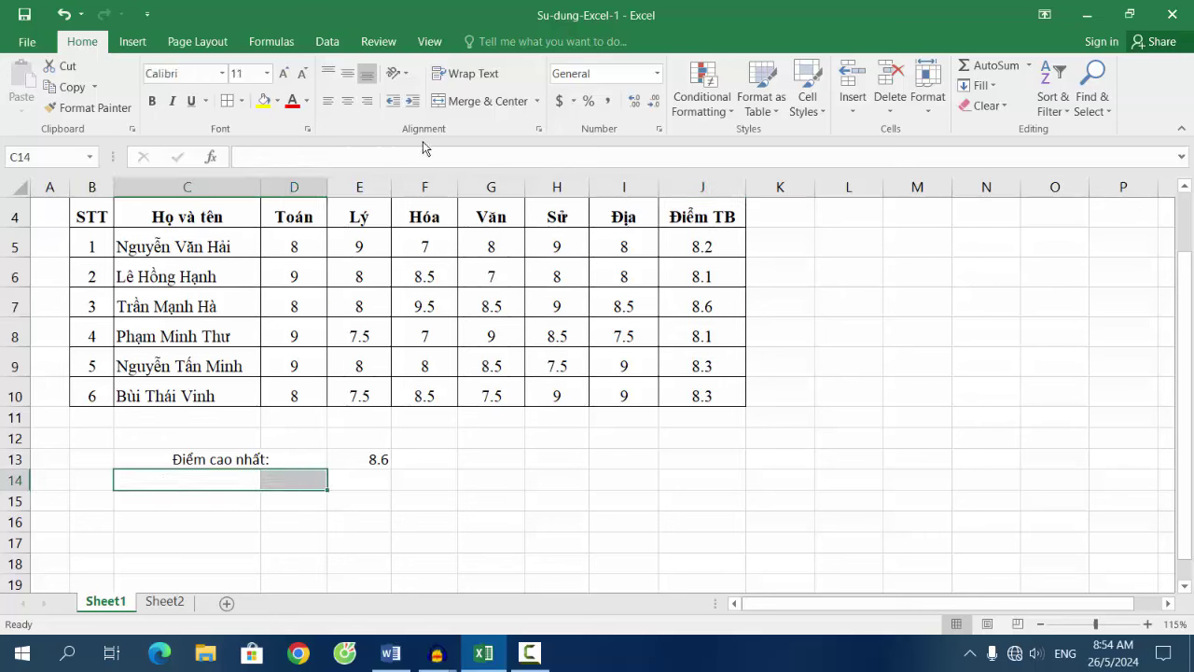
pyautogui.click(477, 102)
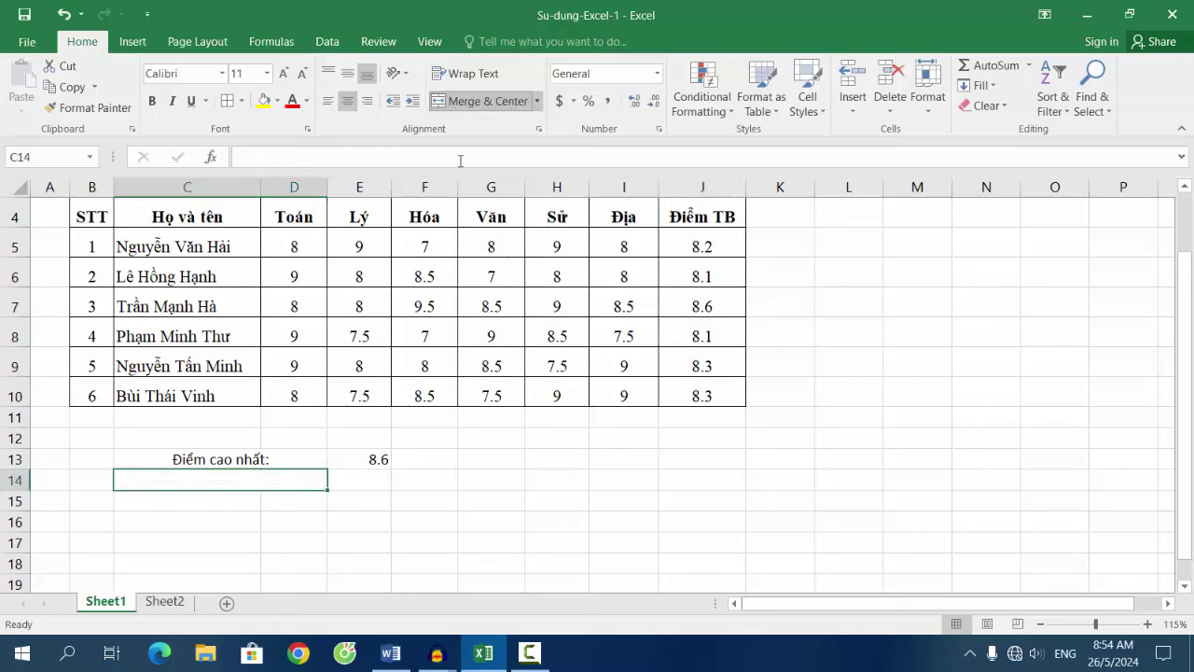
pyautogui.doubleClick(223, 481)
pyautogui.hotkey('ctrl', 'v')
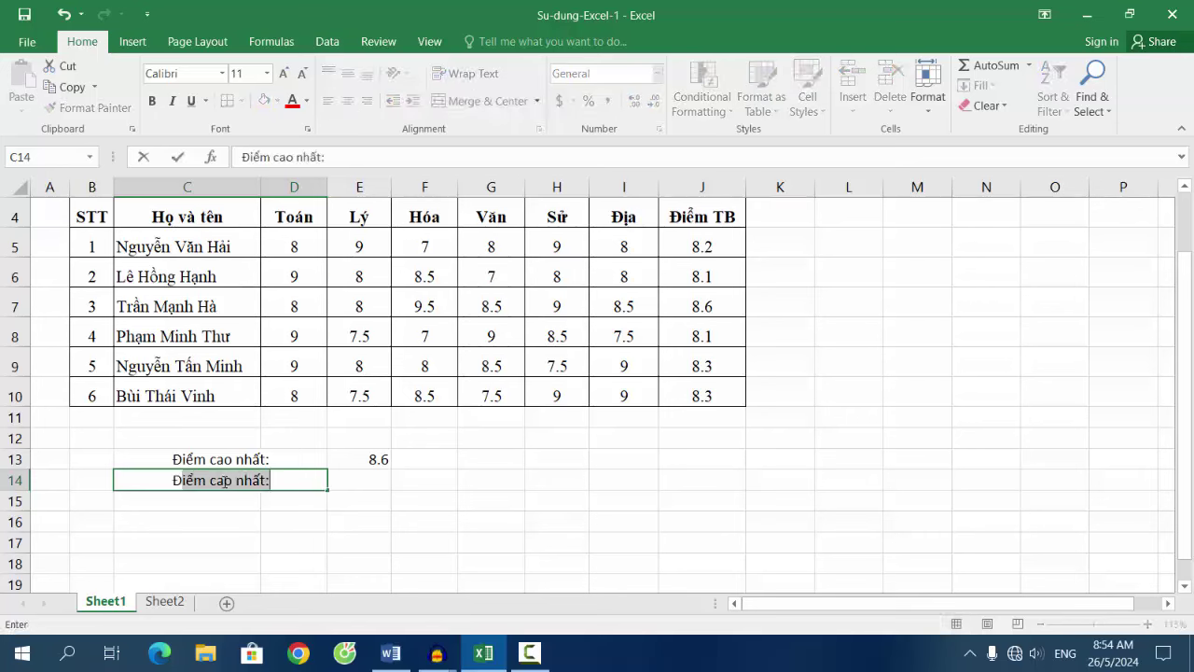
pyautogui.write('iểm ')
pyautogui.write('thấp')
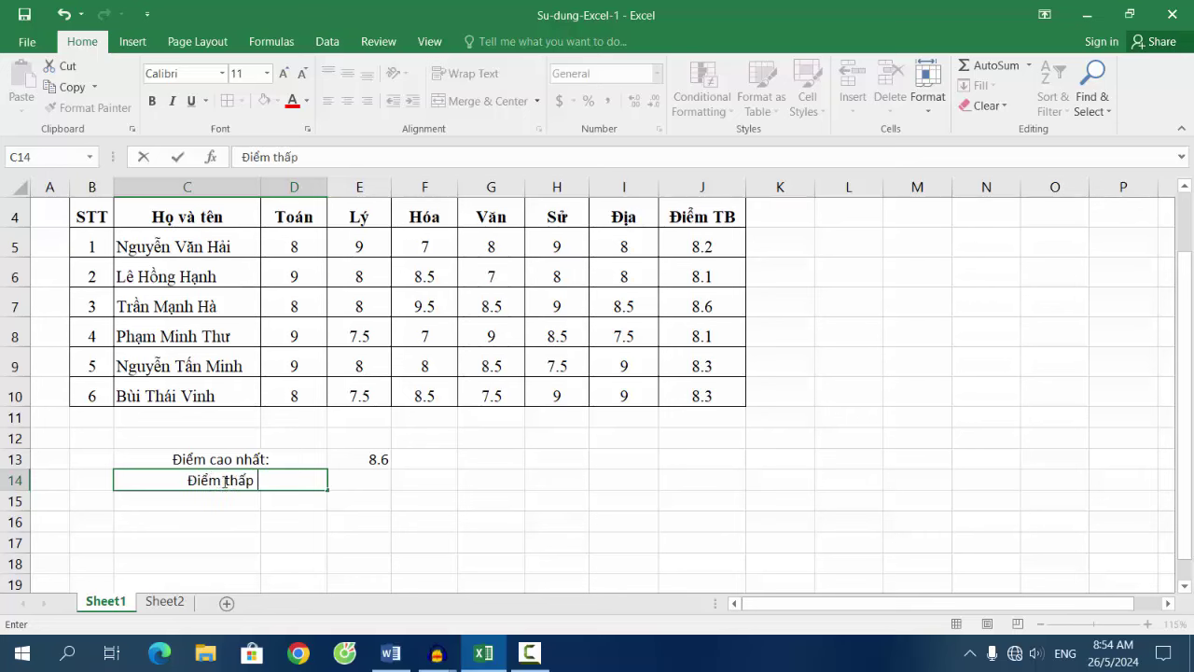
pyautogui.write(' nhất')
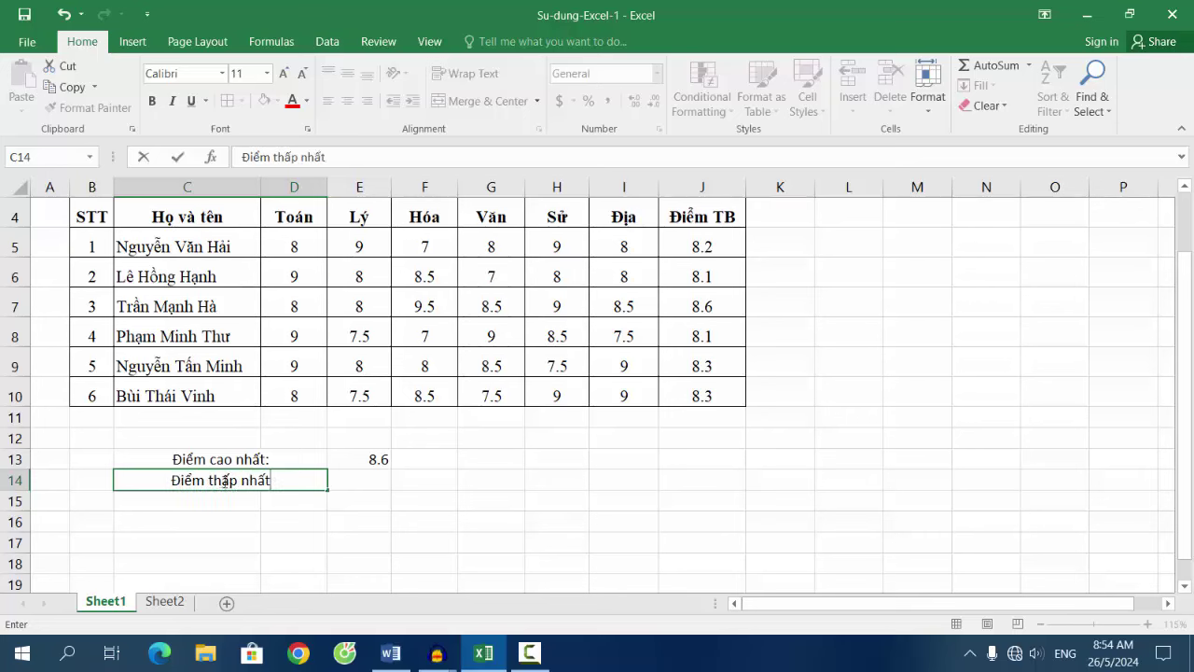
pyautogui.write(':')
pyautogui.click(355, 489)
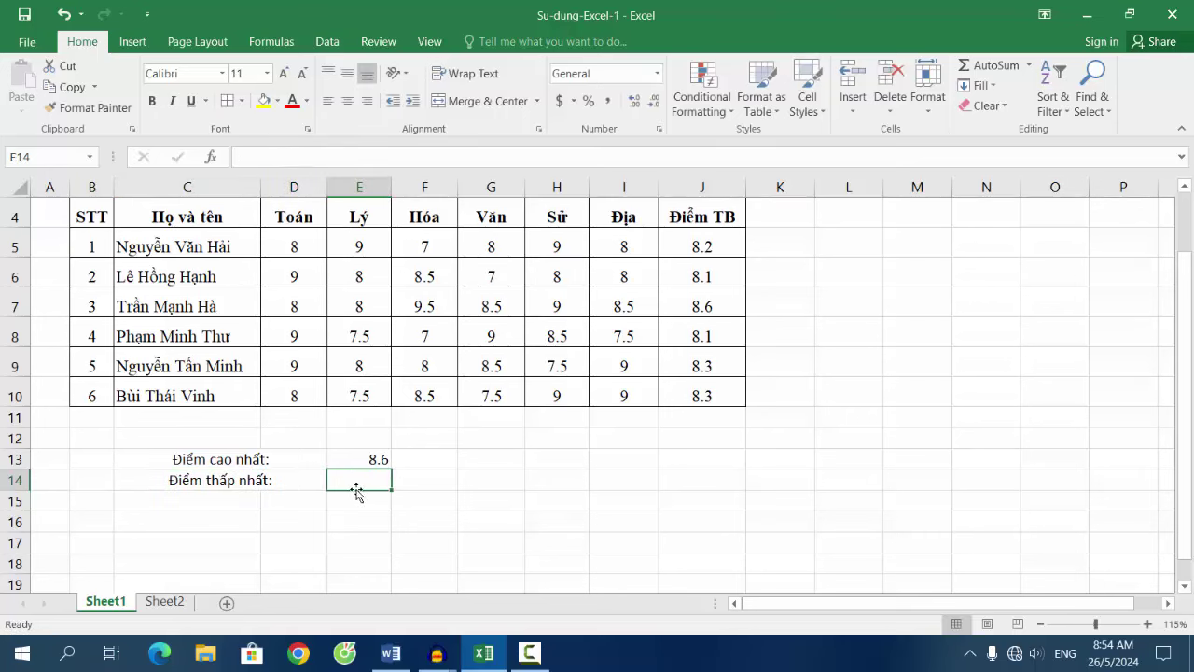
pyautogui.click(406, 658)
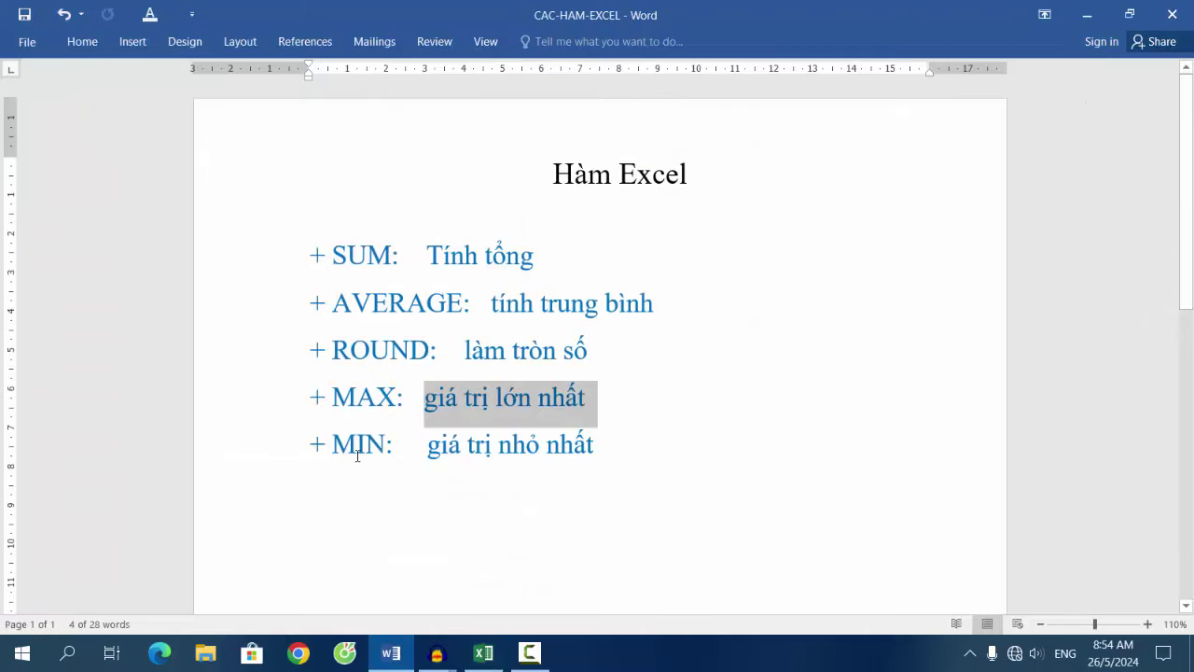
pyautogui.moveTo(312, 444); pyautogui.dragTo(612, 449)
pyautogui.click(608, 452)
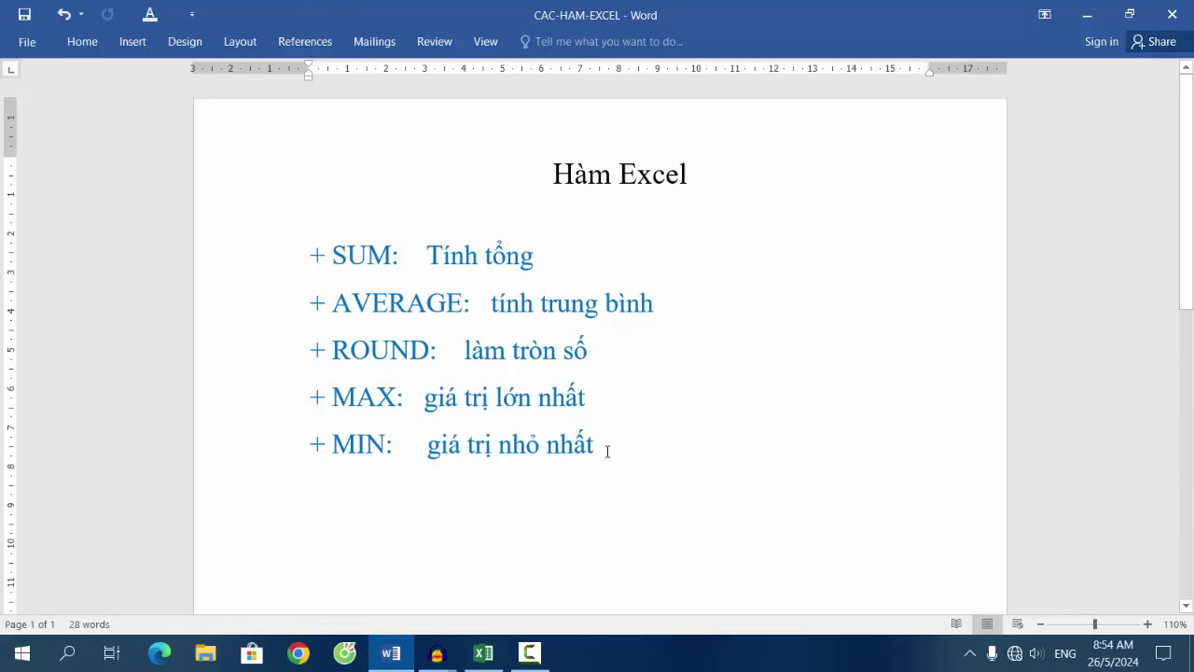
pyautogui.click(483, 653)
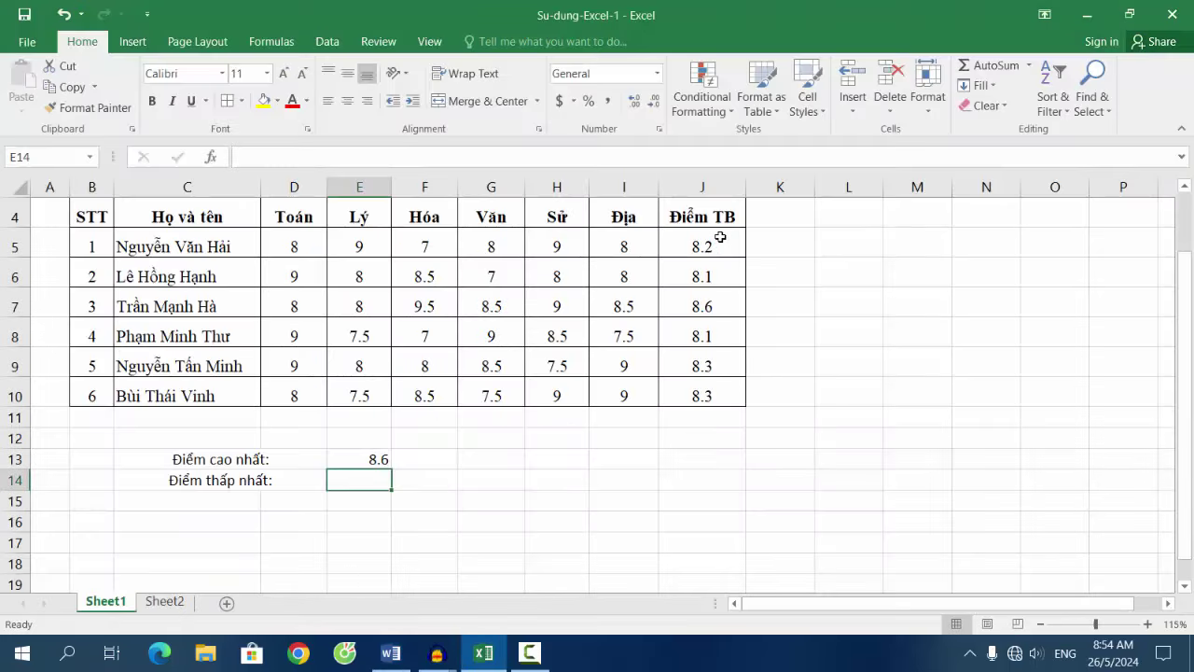
# - Enter =MIN(J5:J10) in E14 so it shows the lowest Điểm TB, 8.1
pyautogui.write('=')
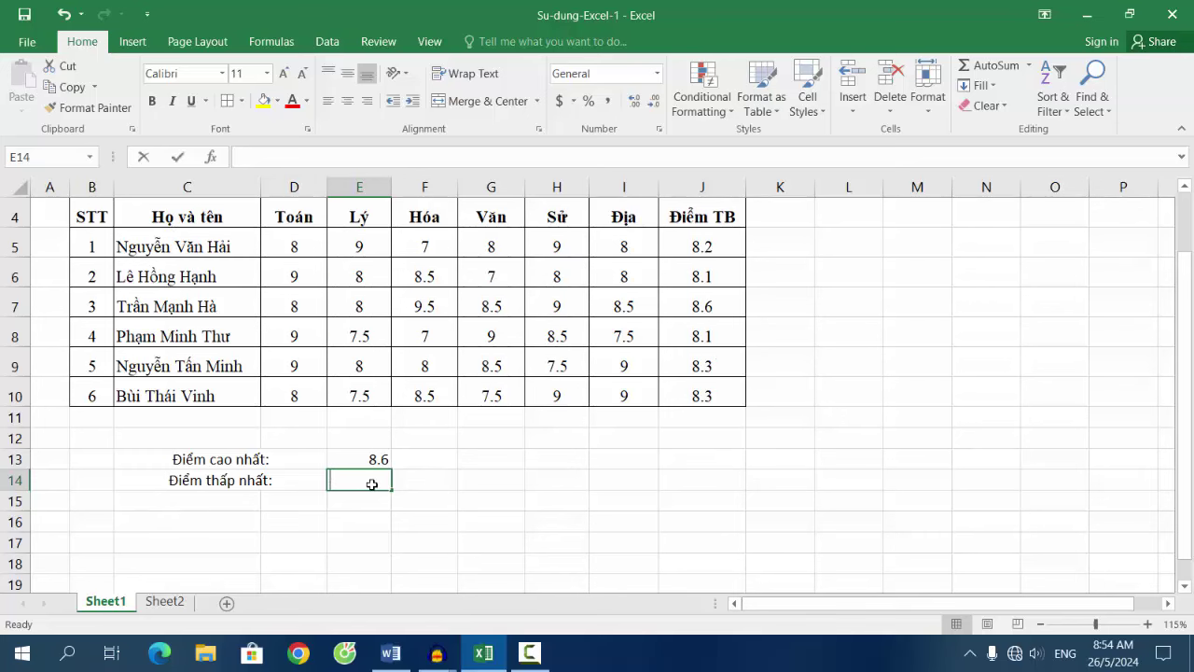
pyautogui.write('m')
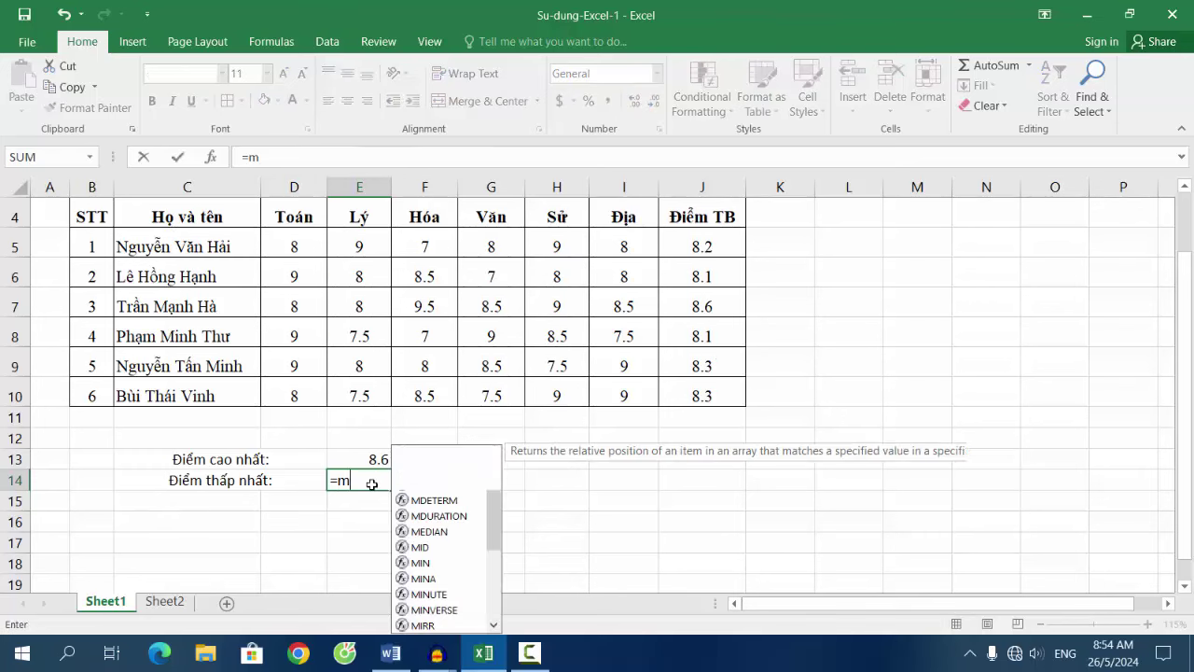
pyautogui.write('i')
pyautogui.press('BackSpace')
pyautogui.write('n')
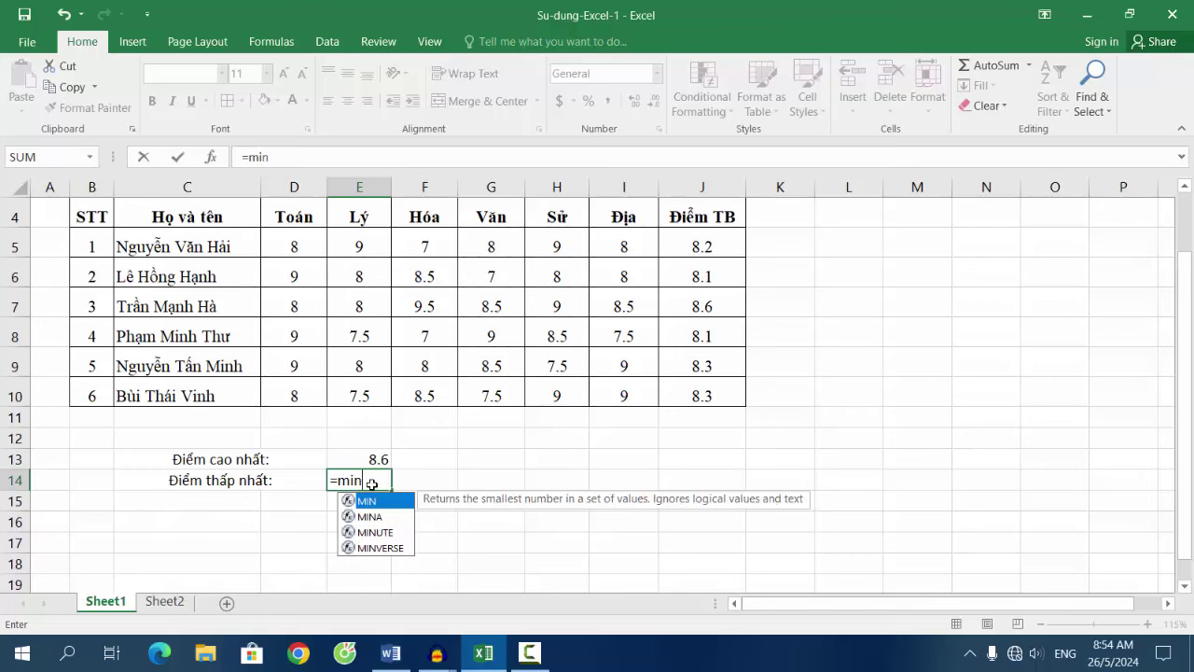
pyautogui.write('(')
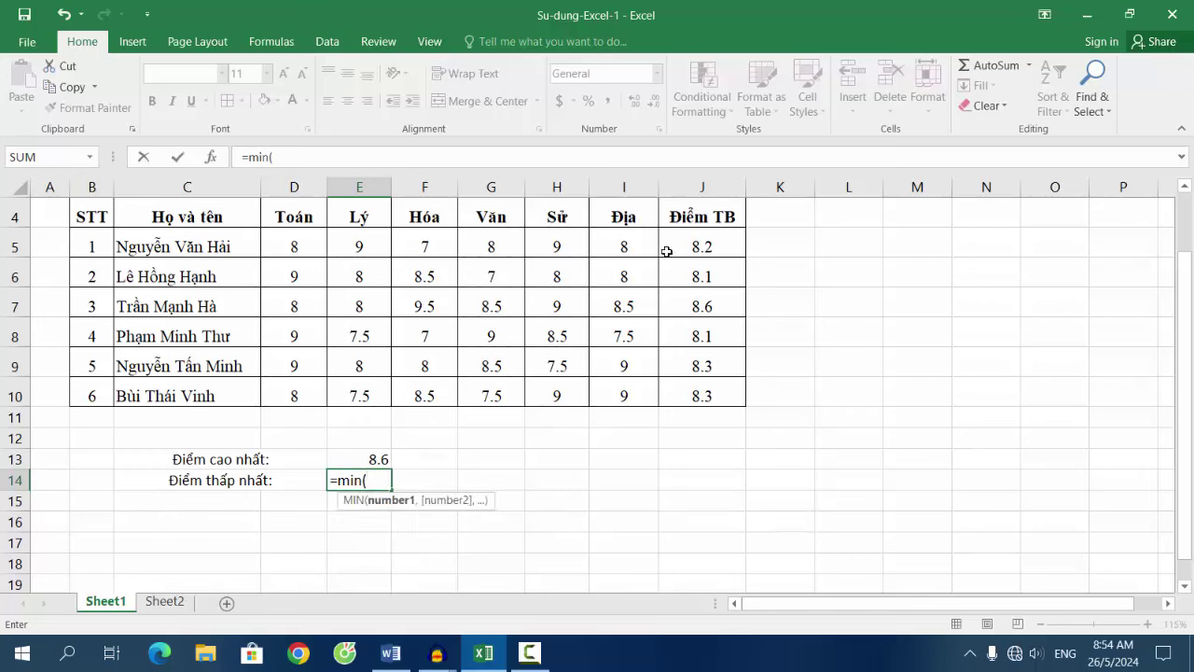
pyautogui.click(707, 247)
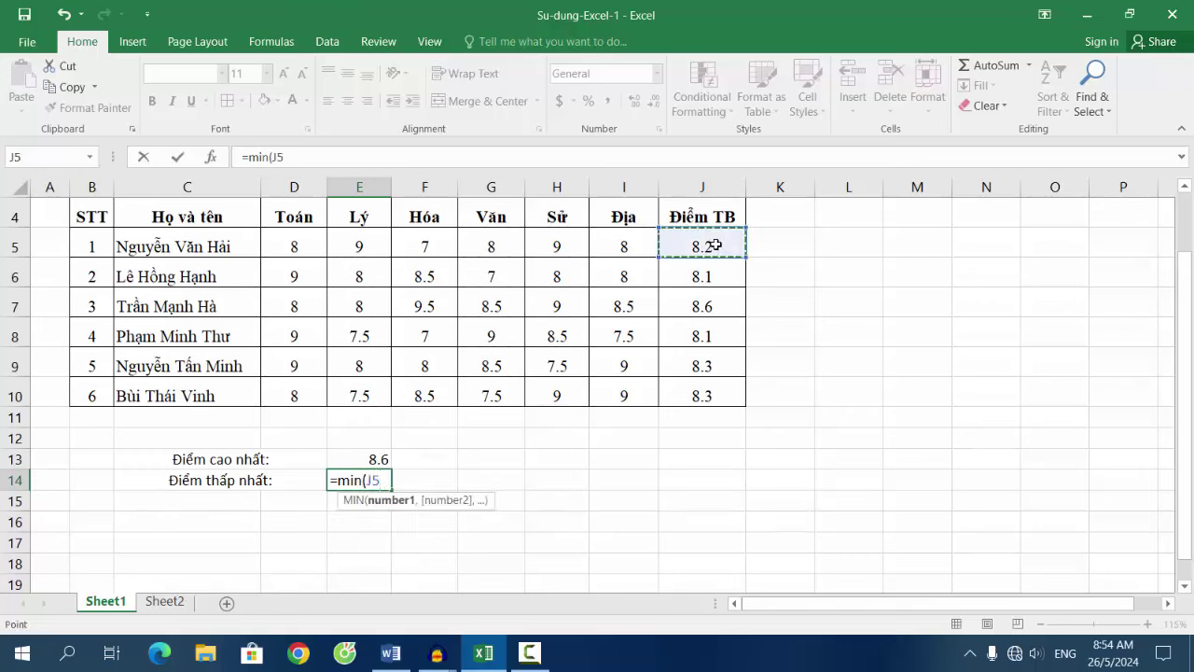
pyautogui.moveTo(715, 253); pyautogui.dragTo(715, 392)
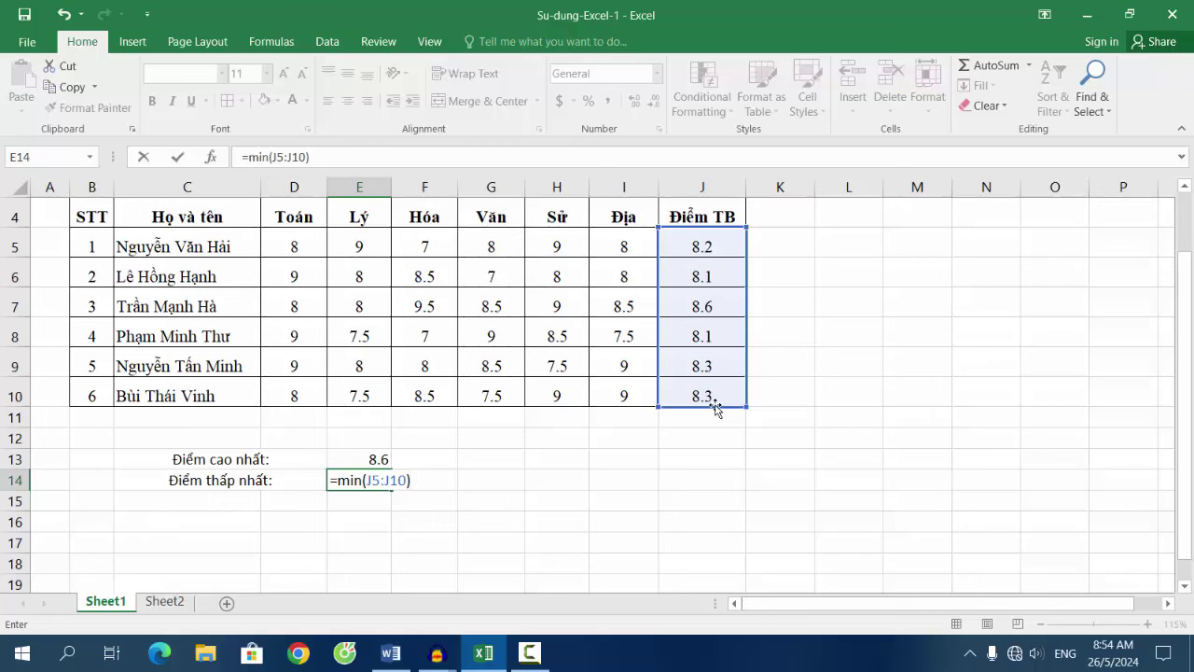
pyautogui.press('Return')
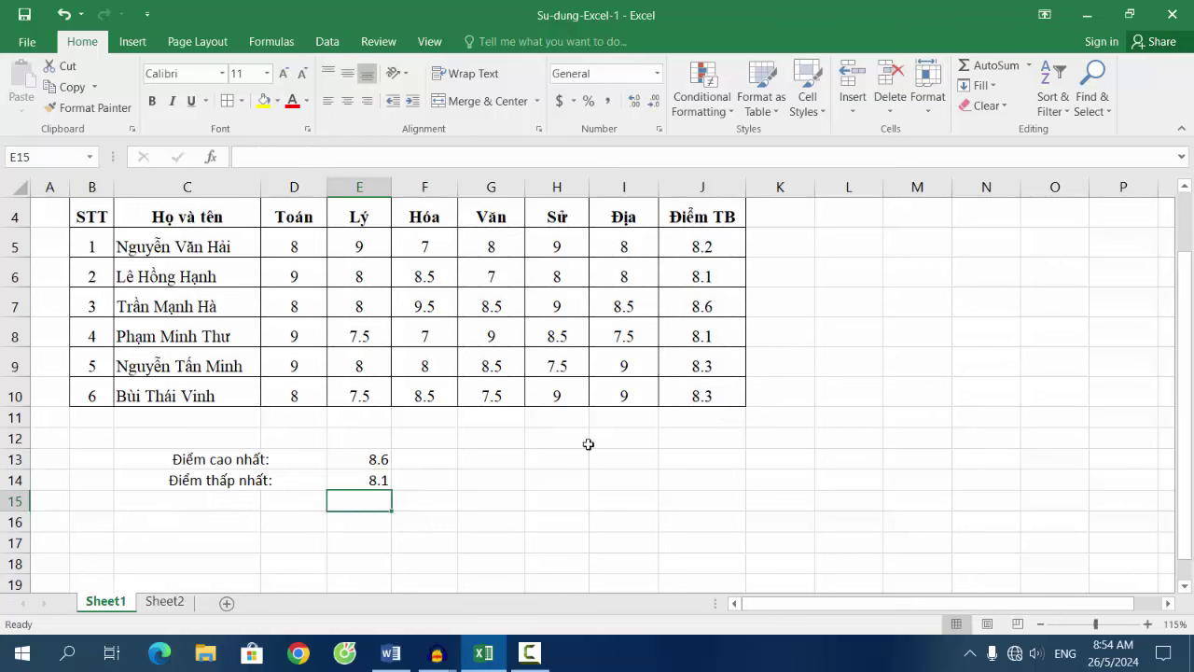
pyautogui.click(358, 482)
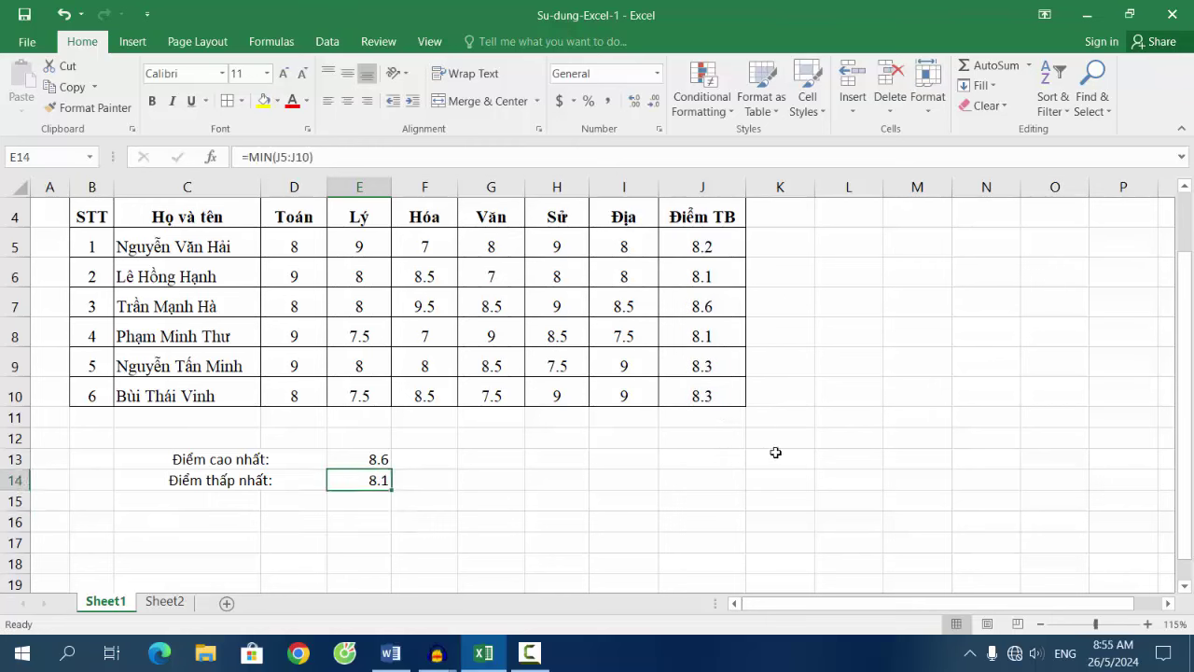
# - Check the J6 formula and rows 6 and 8, then switch to the CAC-HAM-EXCEL Word notes
pyautogui.click(720, 278)
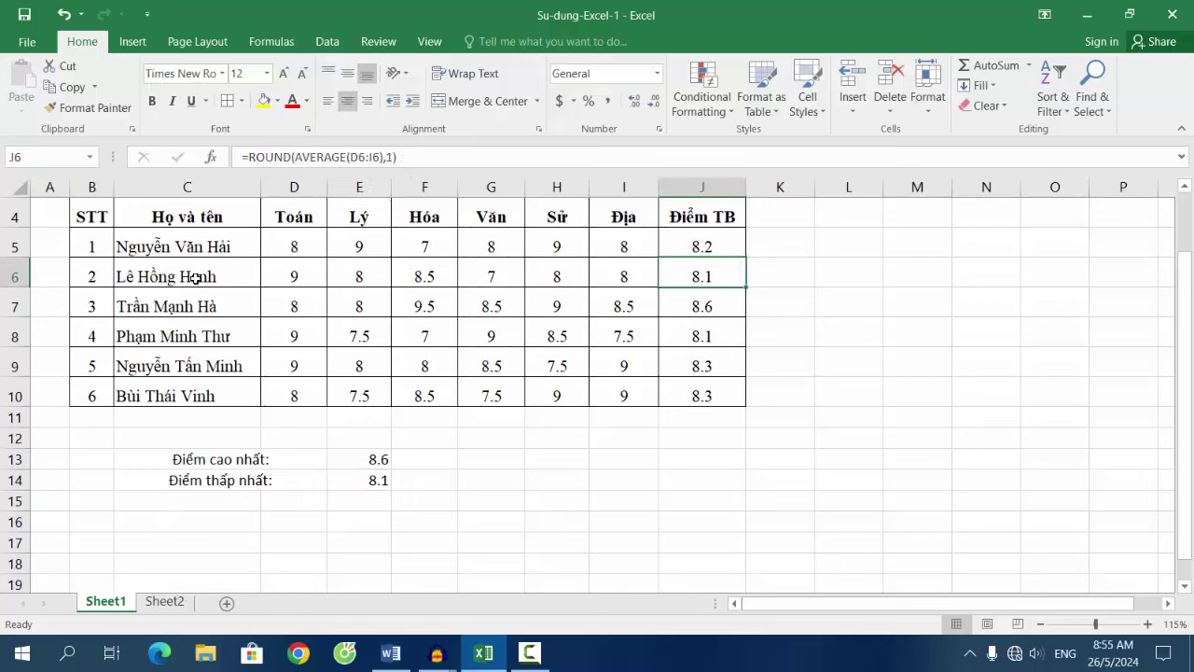
pyautogui.click(25, 278)
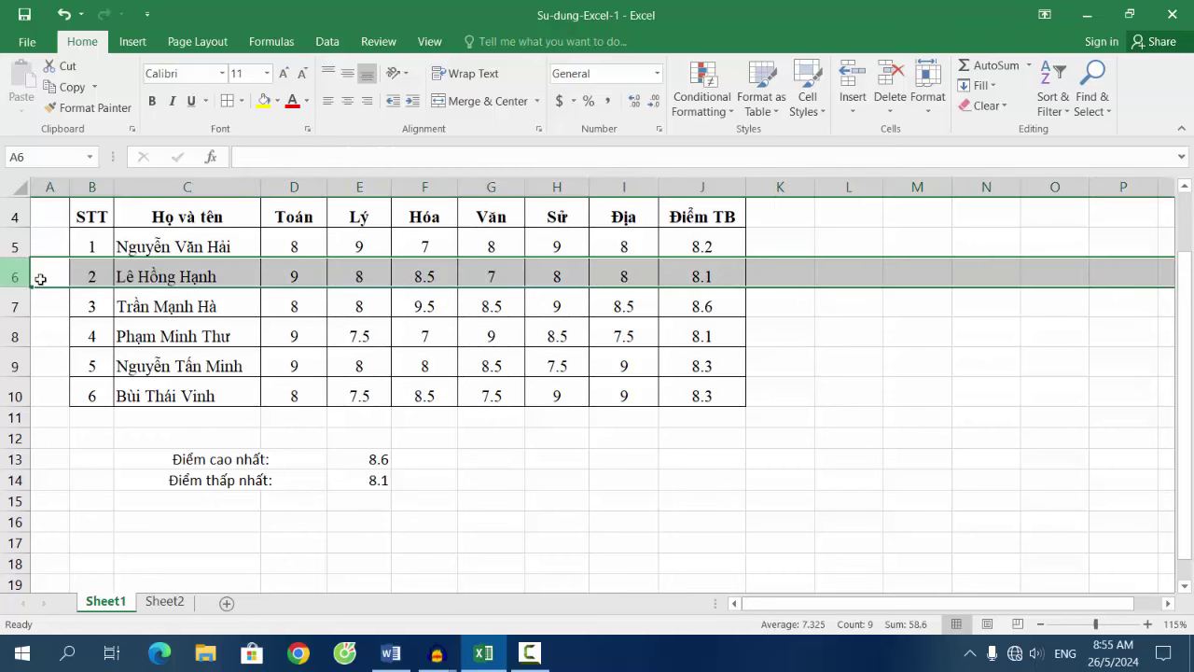
pyautogui.click(12, 337)
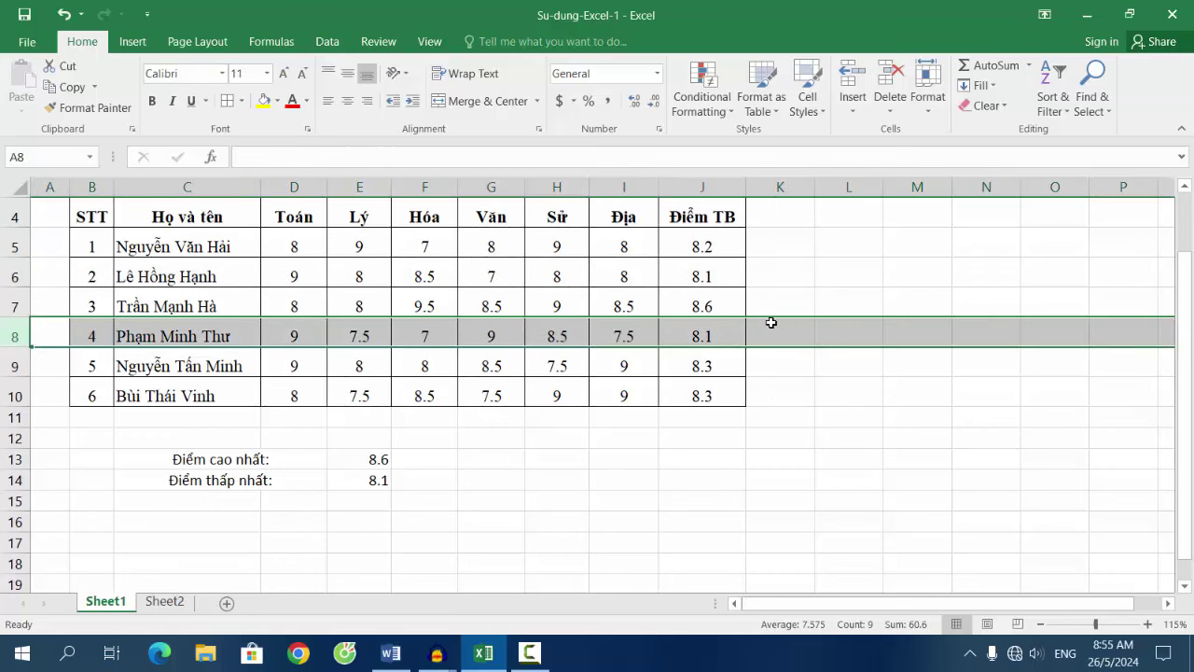
pyautogui.scroll(1, 803, 376)
pyautogui.click(850, 388)
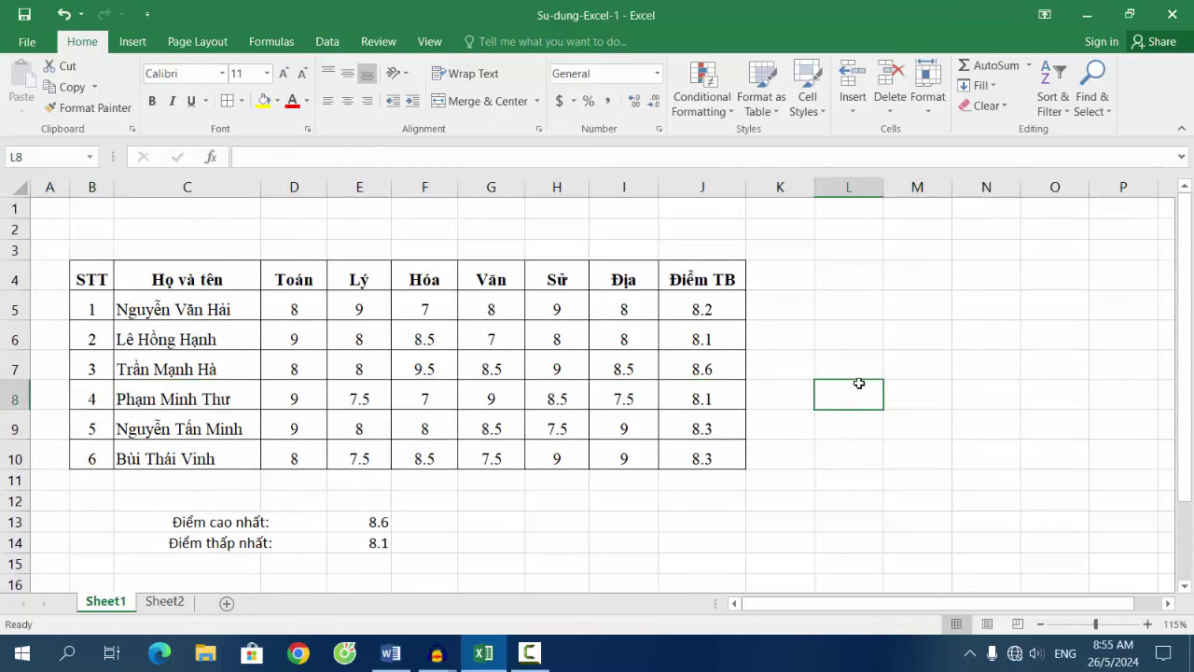
pyautogui.scroll(-2, 491, 485)
pyautogui.scroll(2, 491, 485)
pyautogui.click(392, 653)
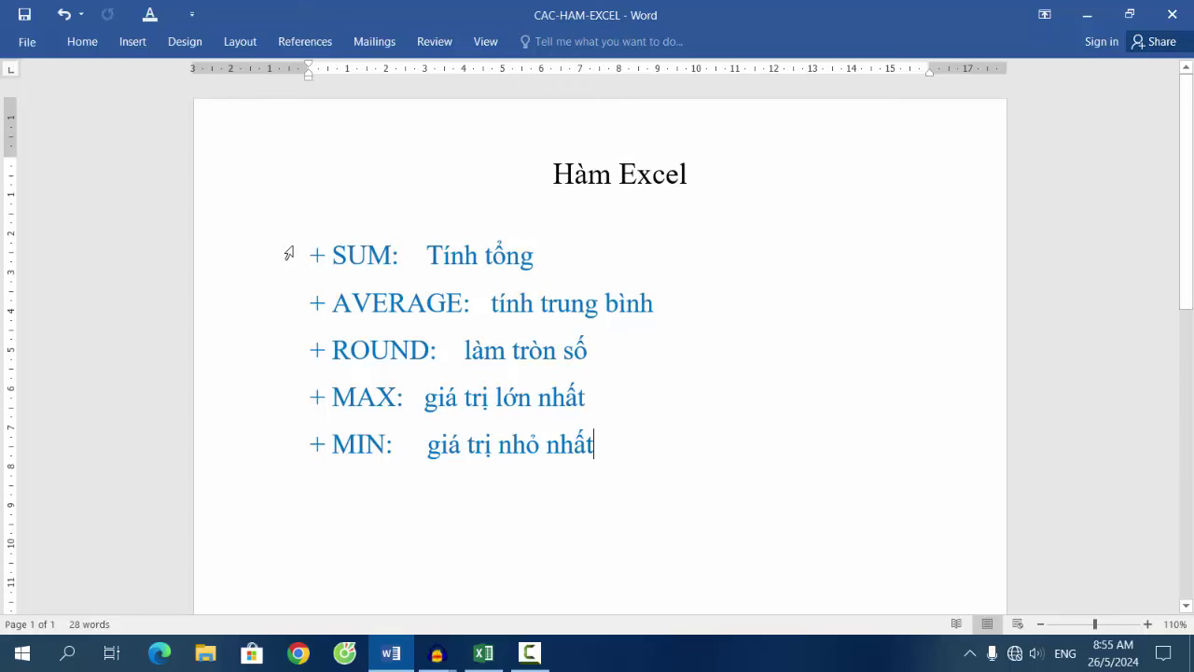
# - Highlight the SUM, AVERAGE, ROUND, MAX and MIN notes, then go back to Su-dung-Excel-1
pyautogui.moveTo(295, 254); pyautogui.dragTo(711, 464)
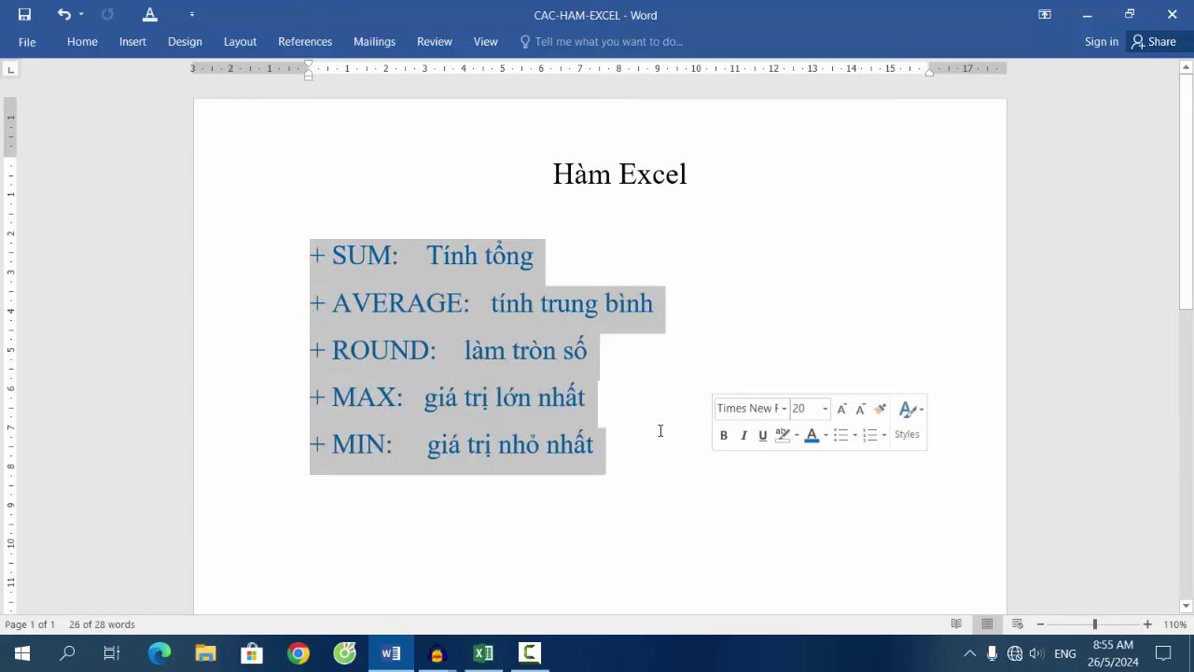
pyautogui.click(483, 652)
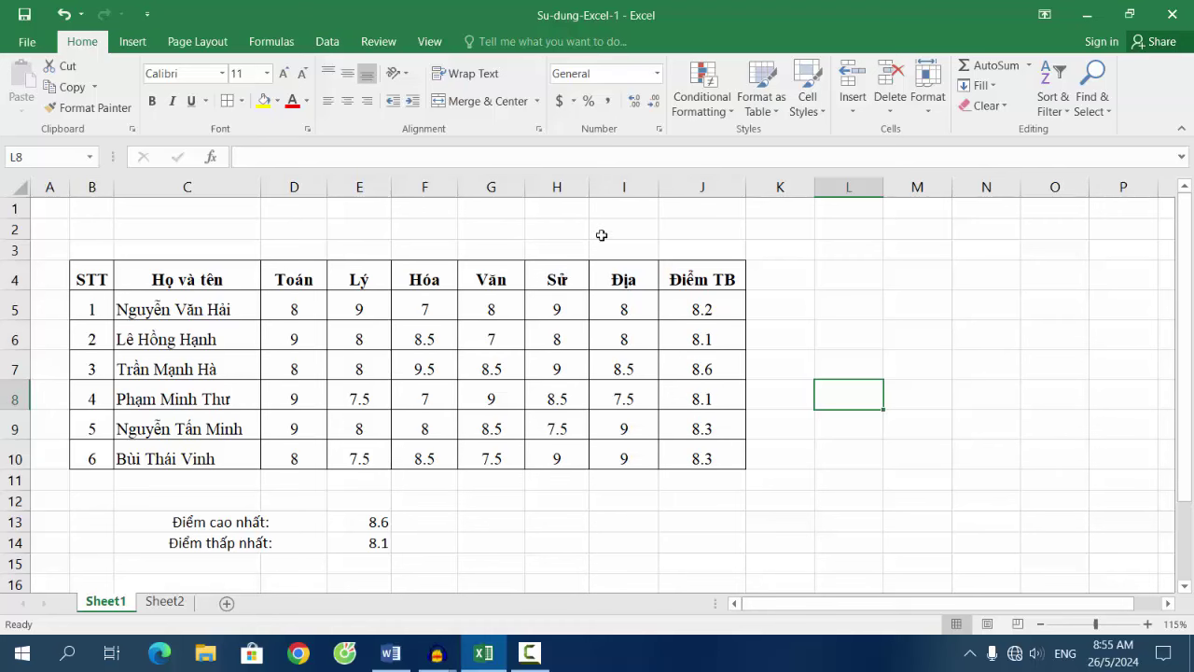
# - Merge C2:I2 and type the title BẢNG TRUNG BÌNH into it
pyautogui.moveTo(122, 228); pyautogui.dragTo(492, 234)
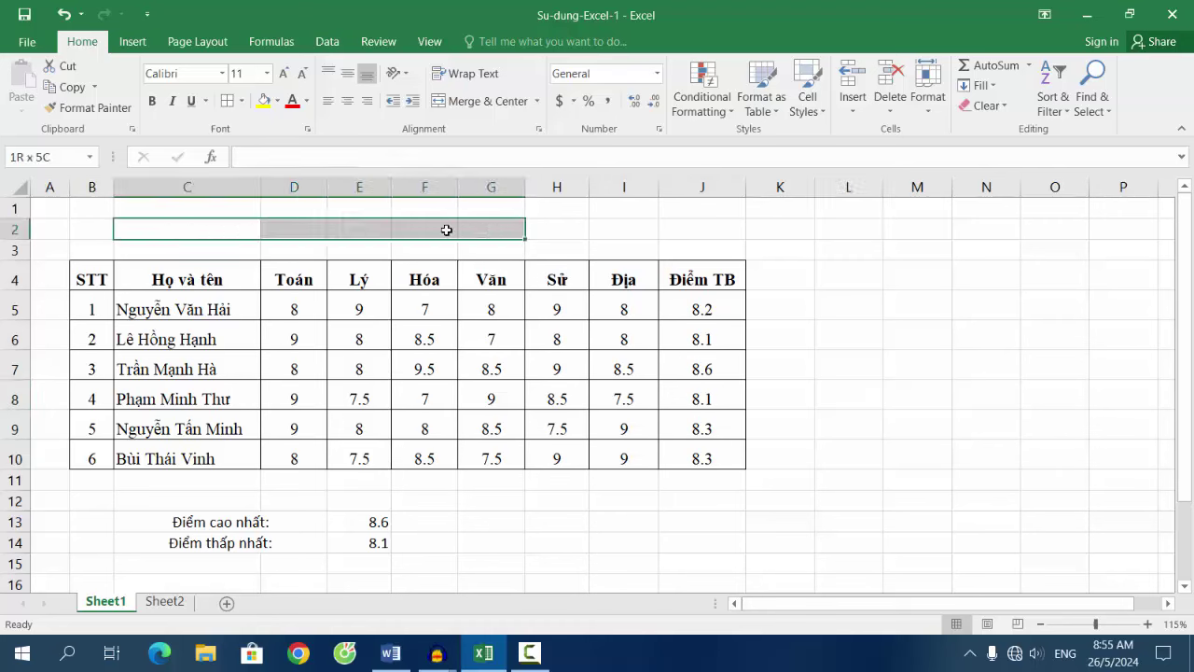
pyautogui.click(173, 230)
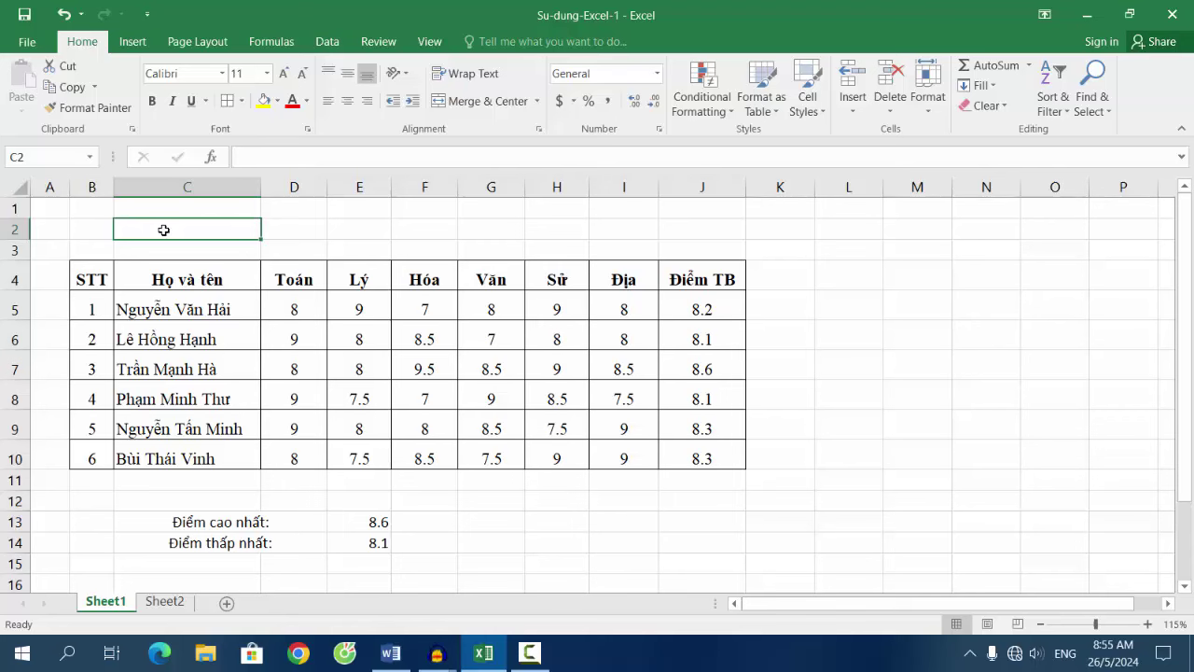
pyautogui.moveTo(163, 229); pyautogui.dragTo(598, 230)
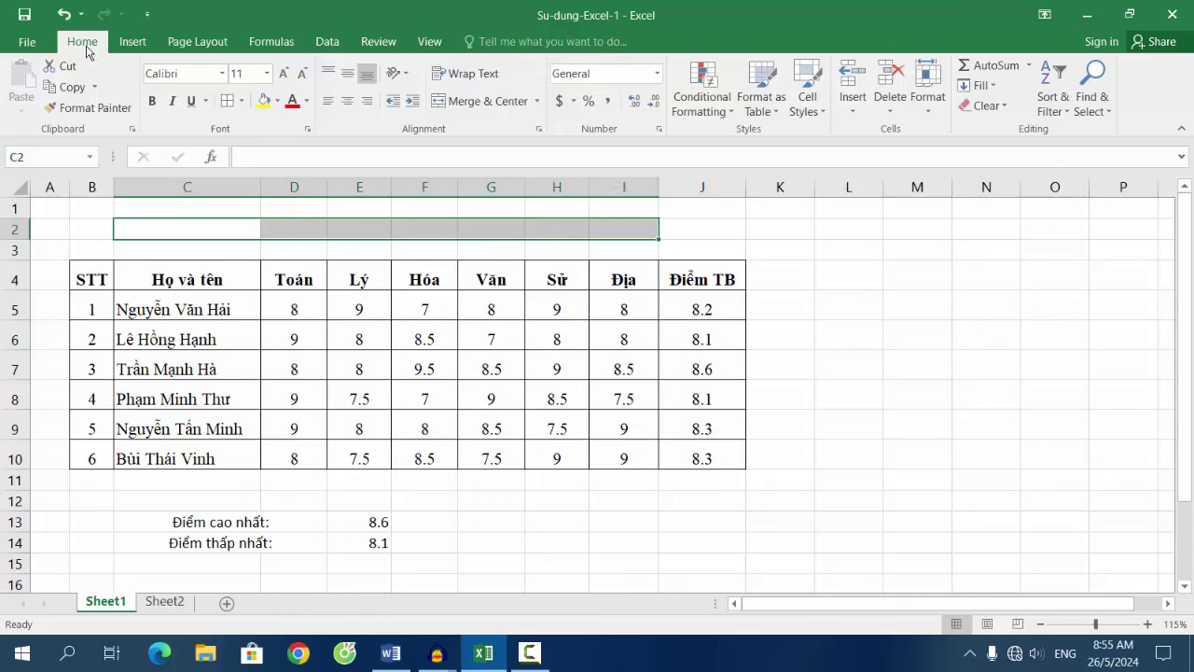
pyautogui.click(492, 103)
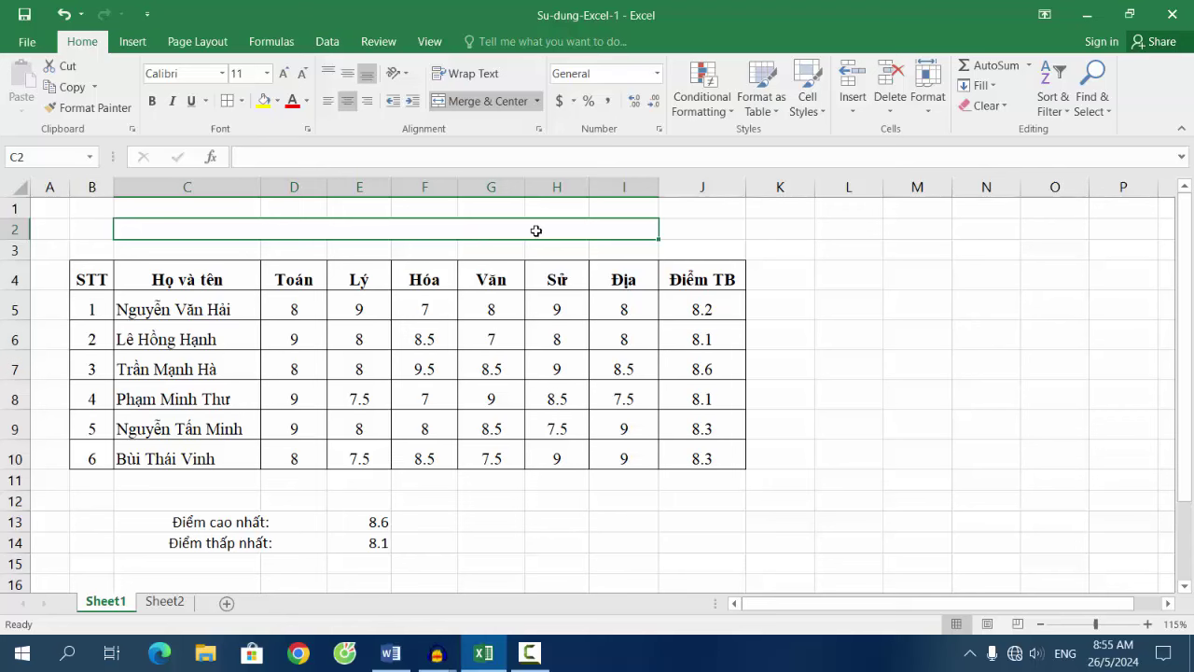
pyautogui.write('BẢN')
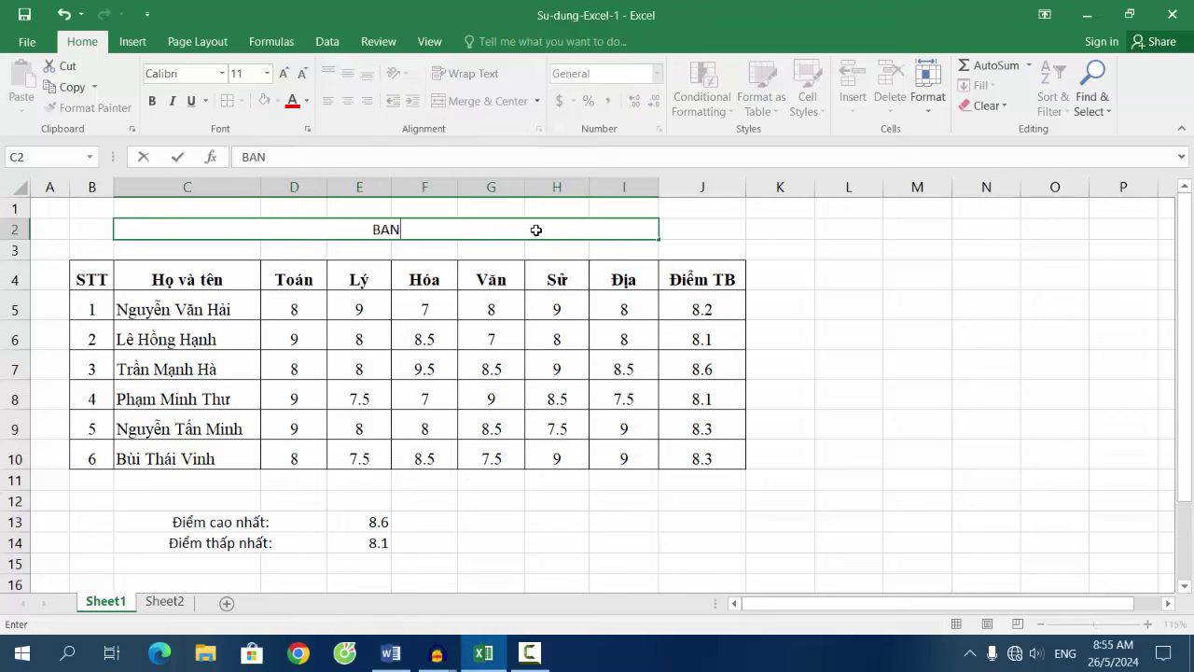
pyautogui.write('GTRUNG')
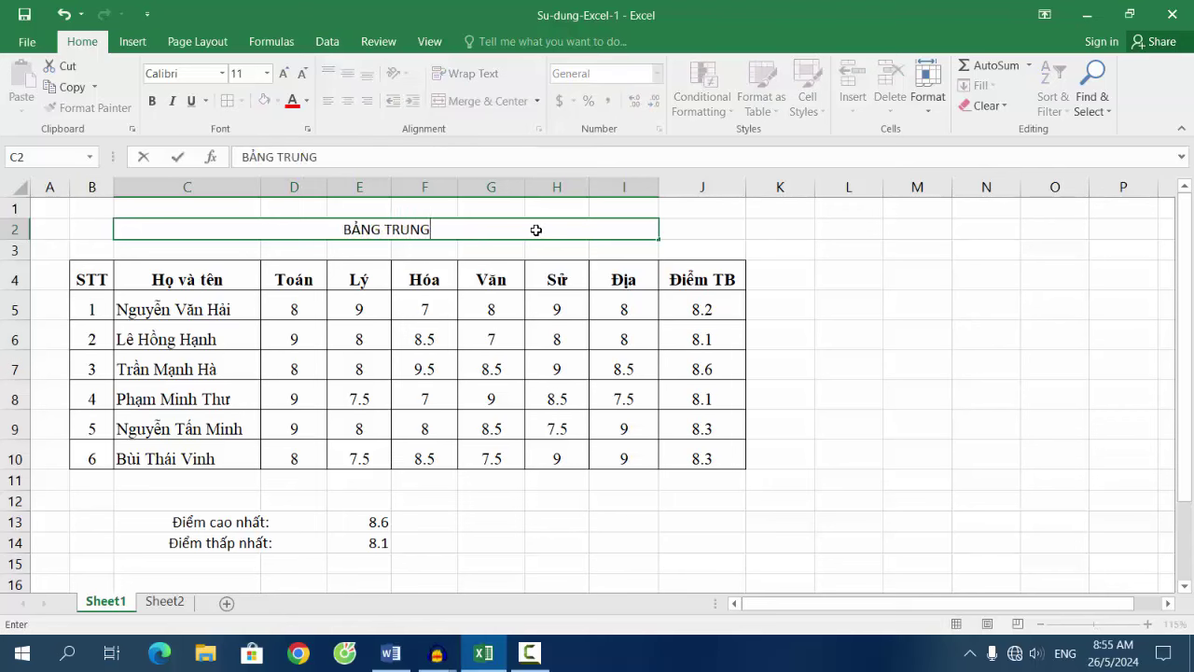
pyautogui.write(' BINHF')
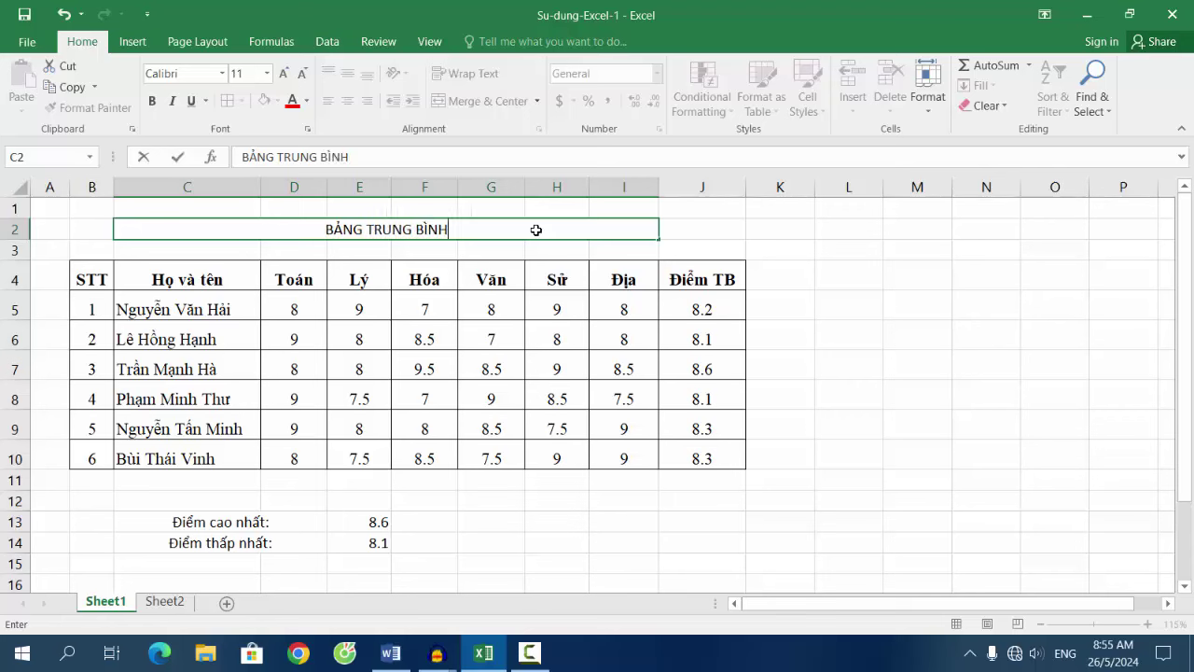
pyautogui.click(696, 249)
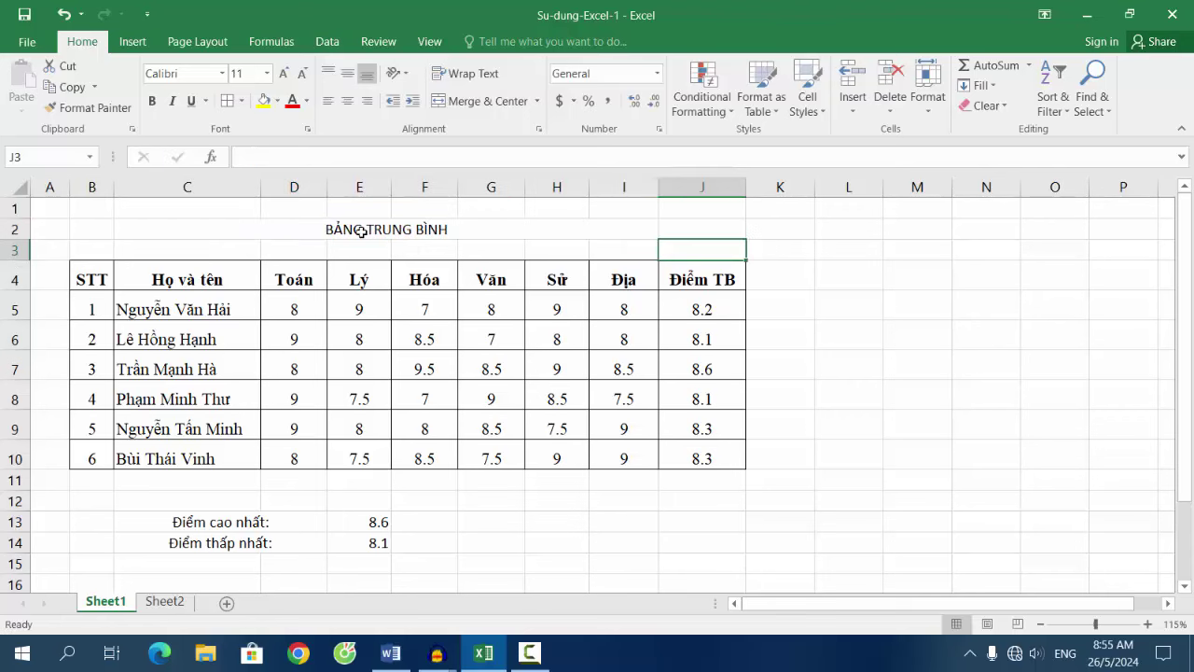
# - Insert the word ĐIỂM before TRUNG in the merged C2 title
pyautogui.click(216, 231)
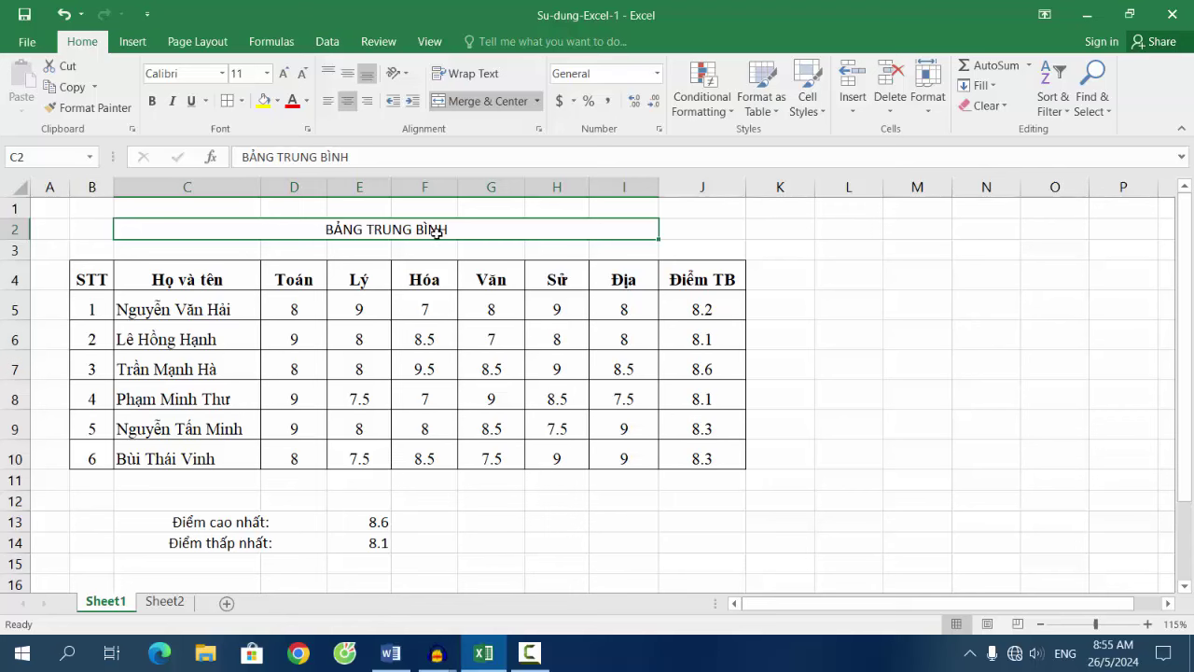
pyautogui.doubleClick(367, 228)
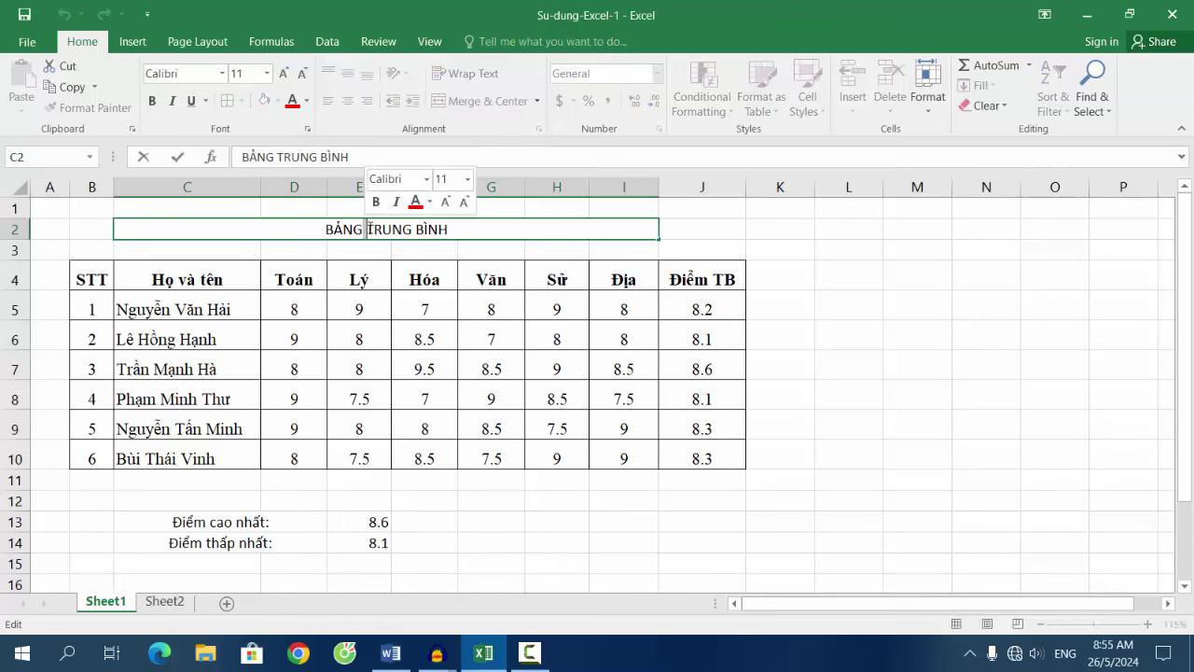
pyautogui.press('BackSpace')
pyautogui.write('Đ')
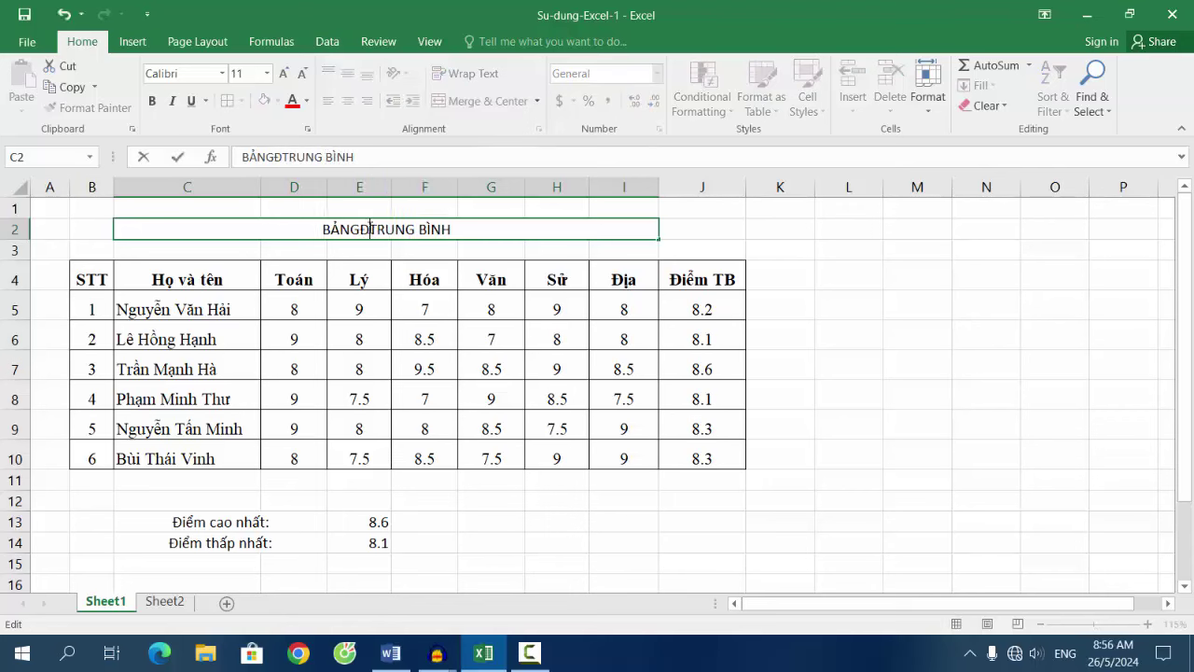
pyautogui.write('IỂM')
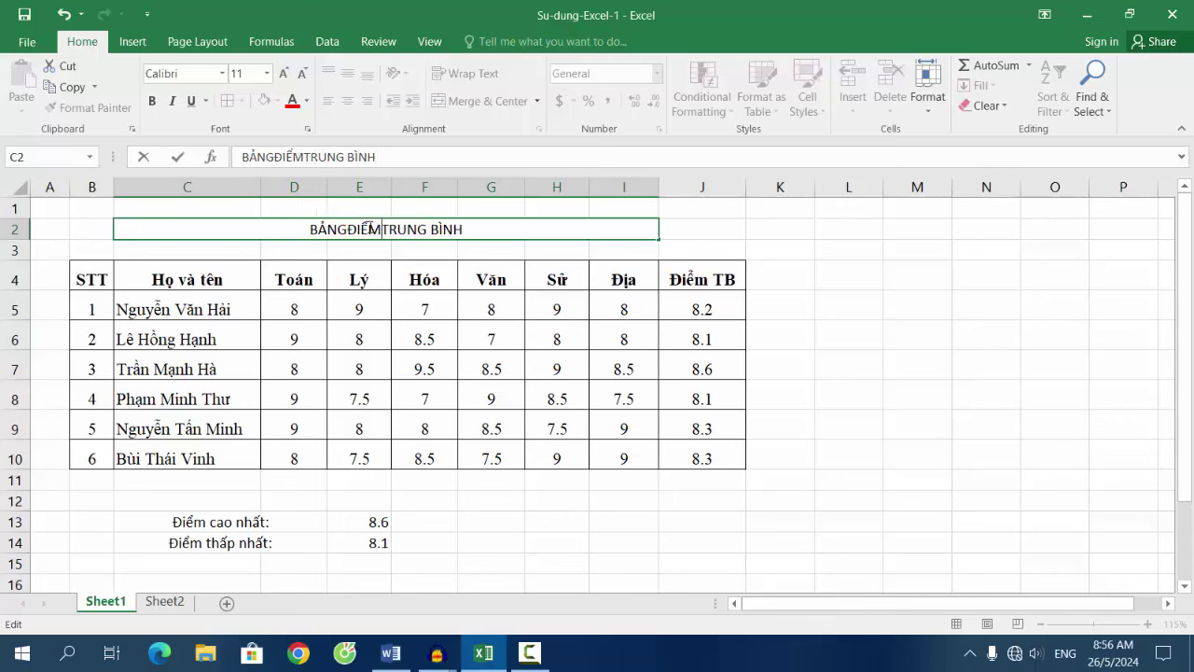
pyautogui.write(' TRUNG')
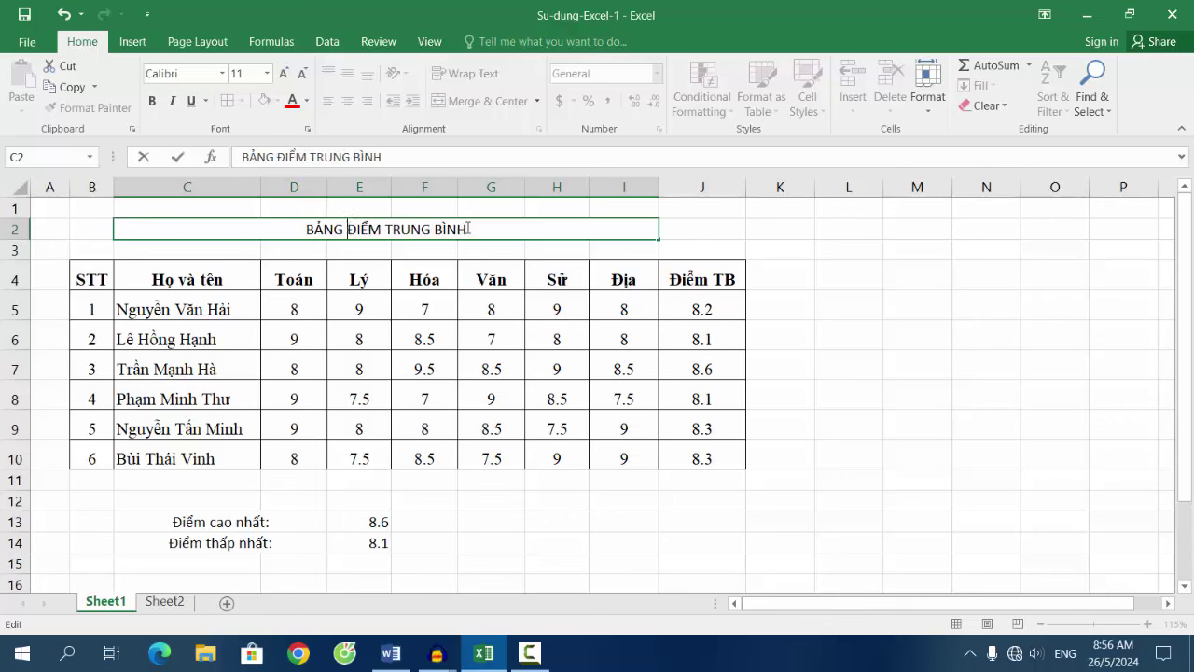
pyautogui.click(774, 237)
pyautogui.click(448, 235)
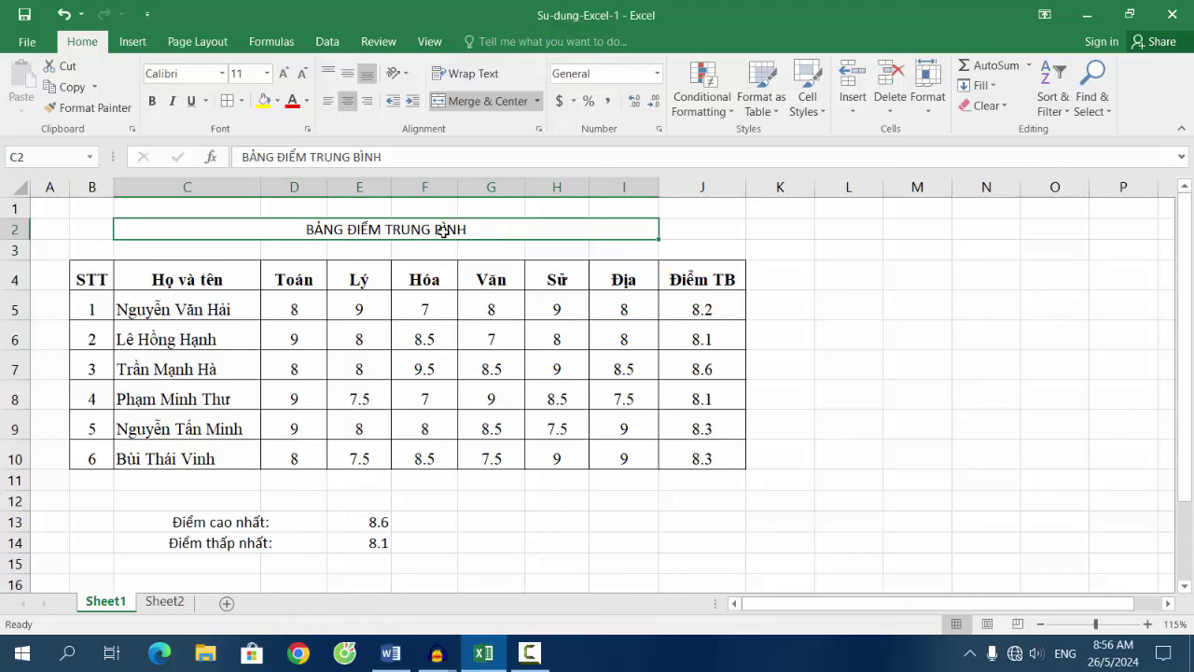
# - Format the C2 title as Times New Roman, size 14, bold
pyautogui.click(186, 74)
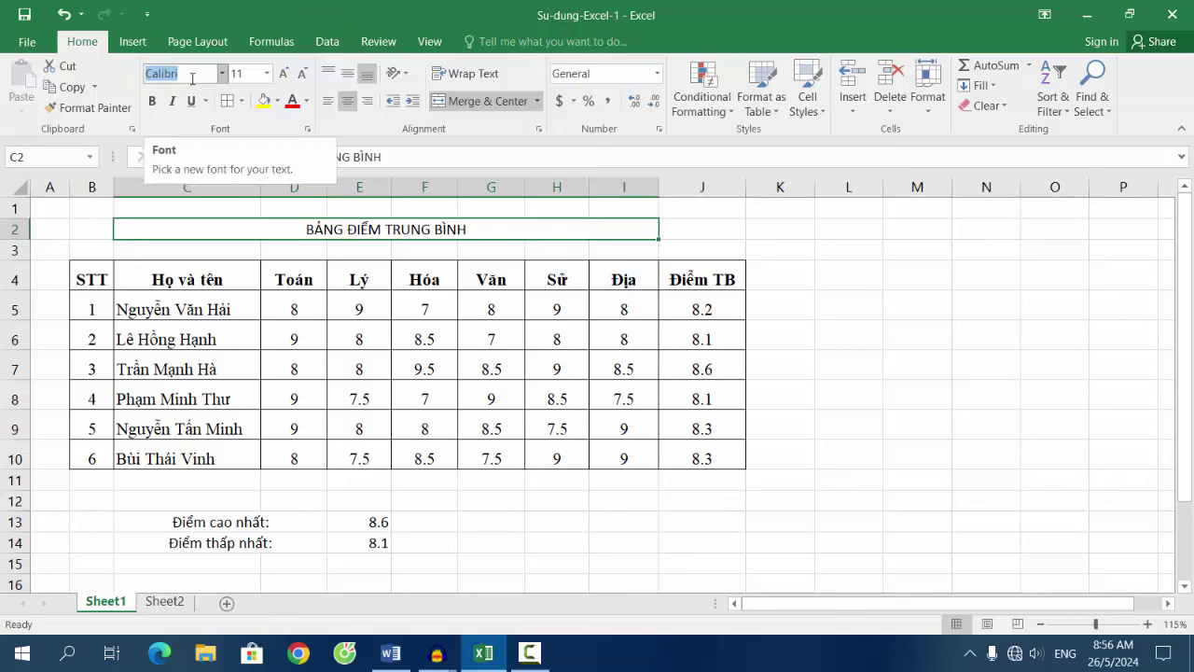
pyautogui.write('Times New Ro')
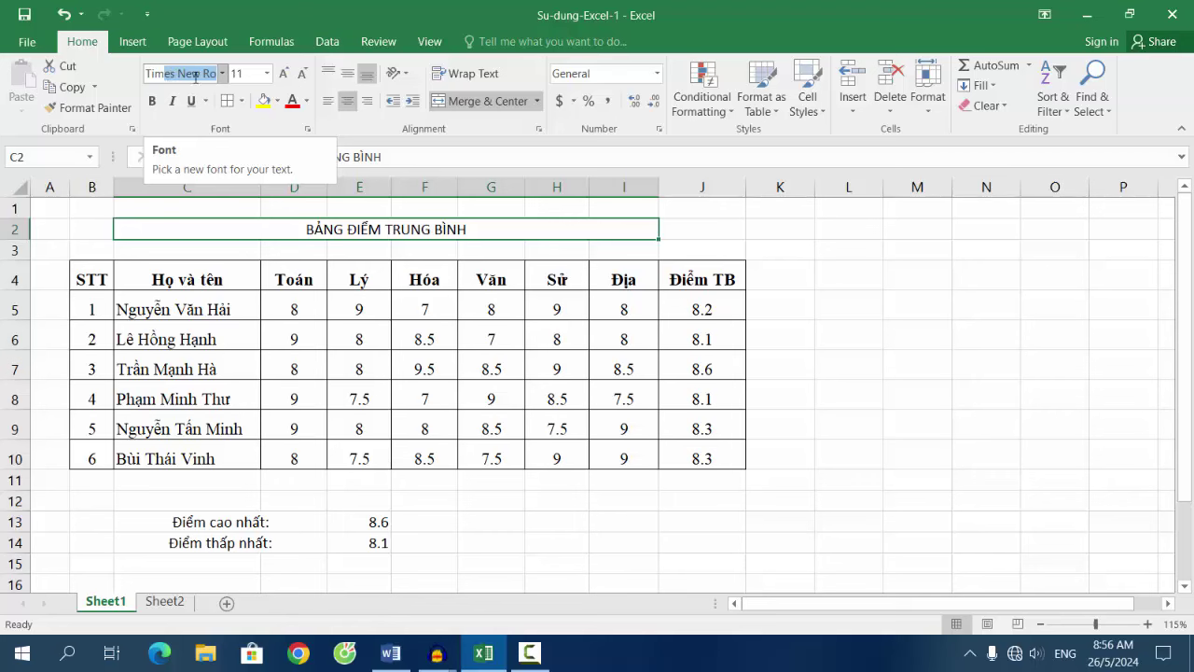
pyautogui.press('Return')
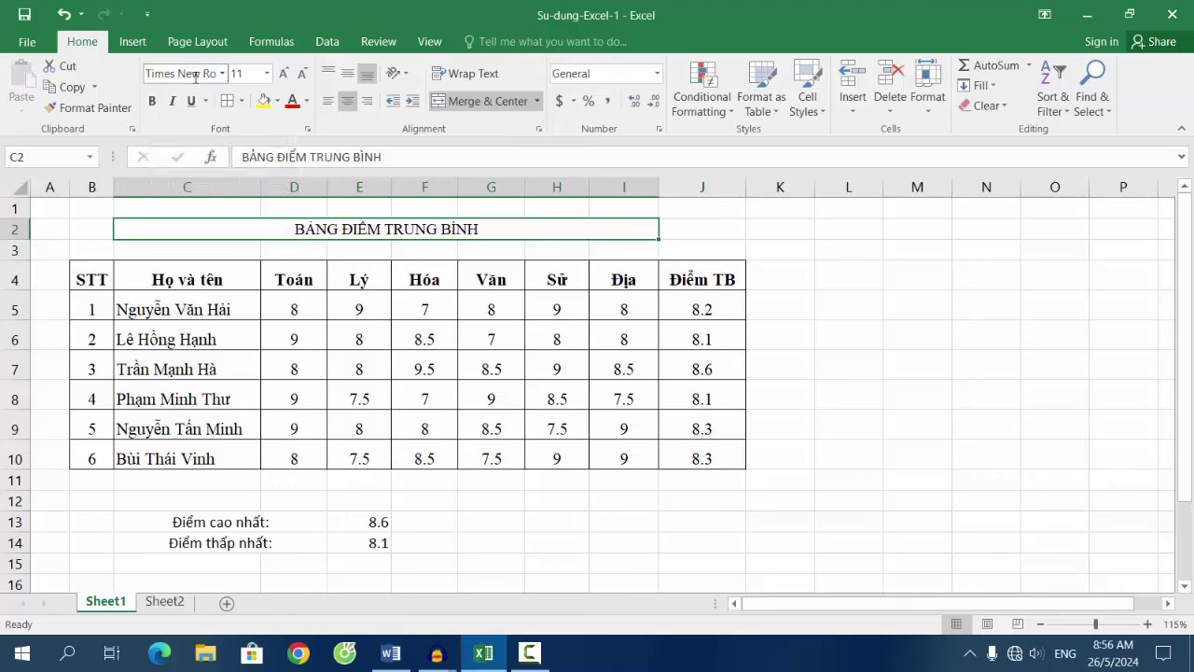
pyautogui.click(268, 73)
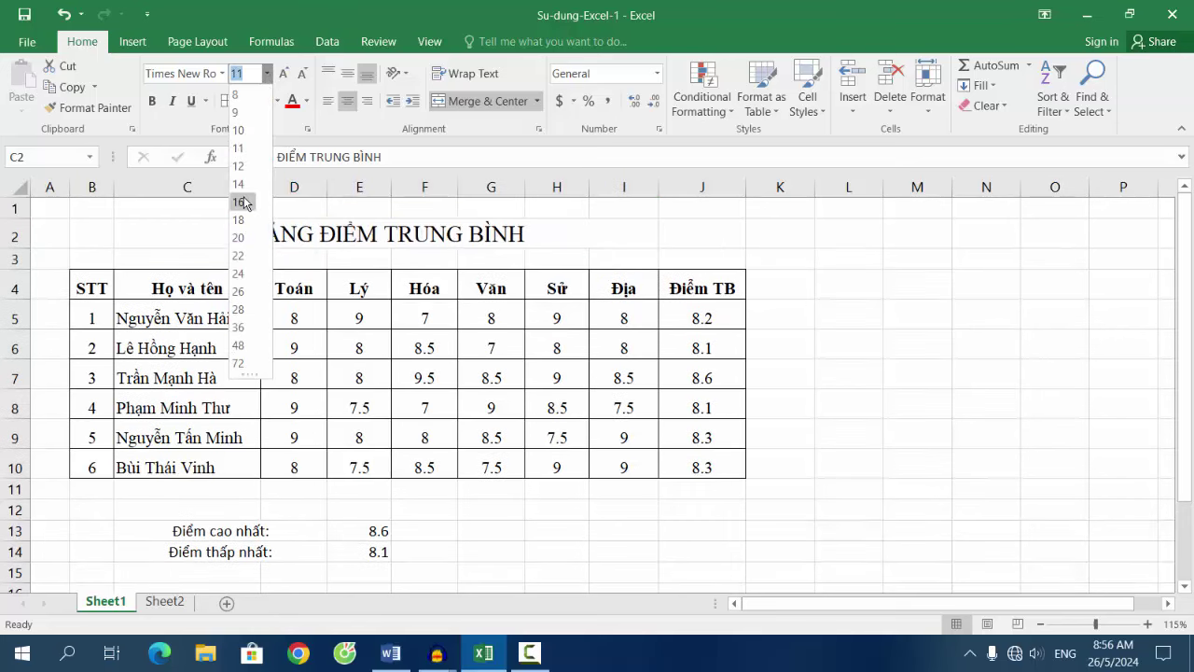
pyautogui.click(243, 188)
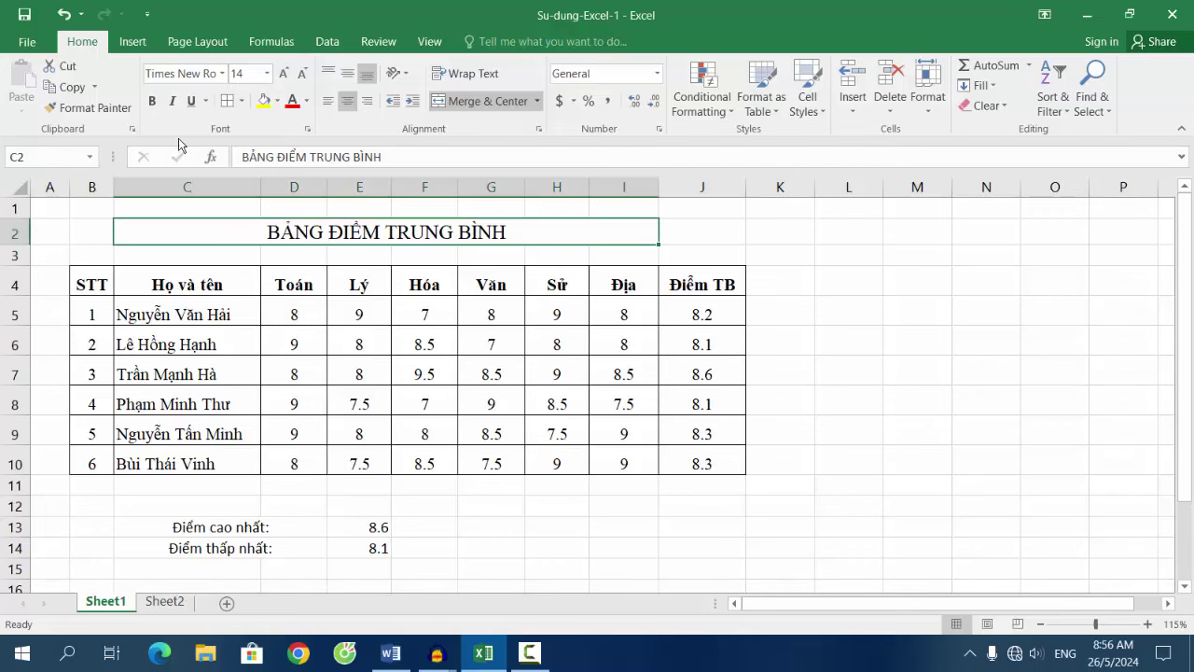
pyautogui.click(152, 101)
pyautogui.click(858, 411)
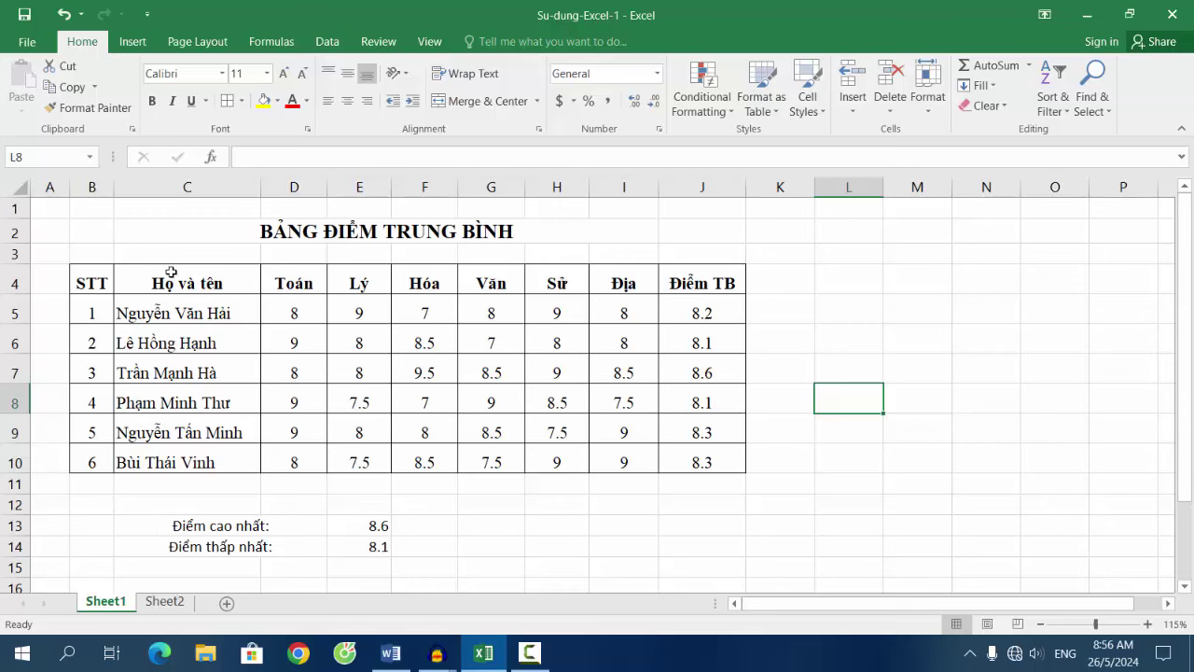
# - Set the table B4:J10 to Center horizontal and Center vertical alignment via Format Cells
pyautogui.moveTo(89, 285)
pyautogui.mouseDown()
pyautogui.moveTo(665, 285)
pyautogui.moveTo(702, 462)
pyautogui.mouseUp()
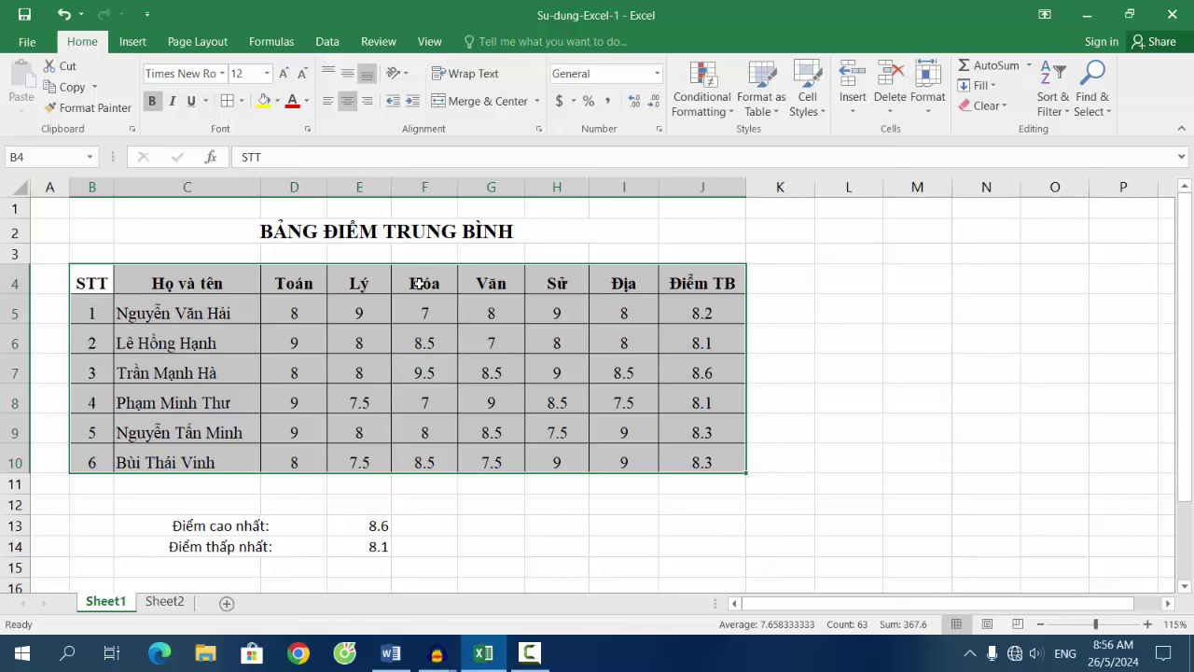
pyautogui.rightClick(420, 277)
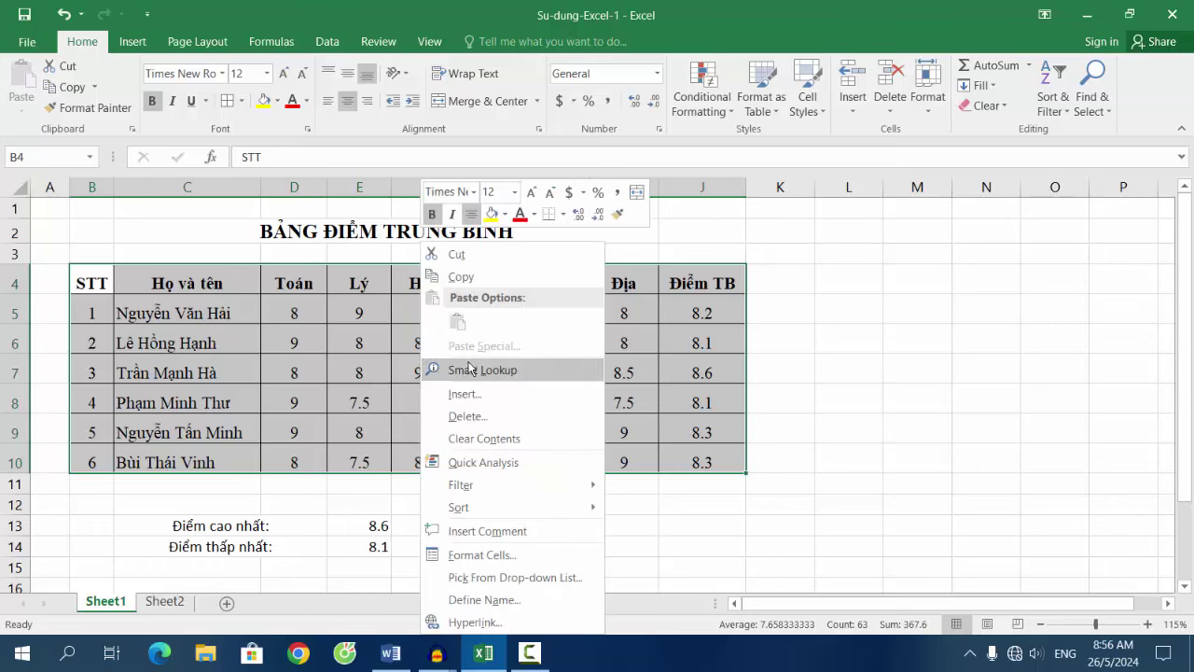
pyautogui.click(472, 555)
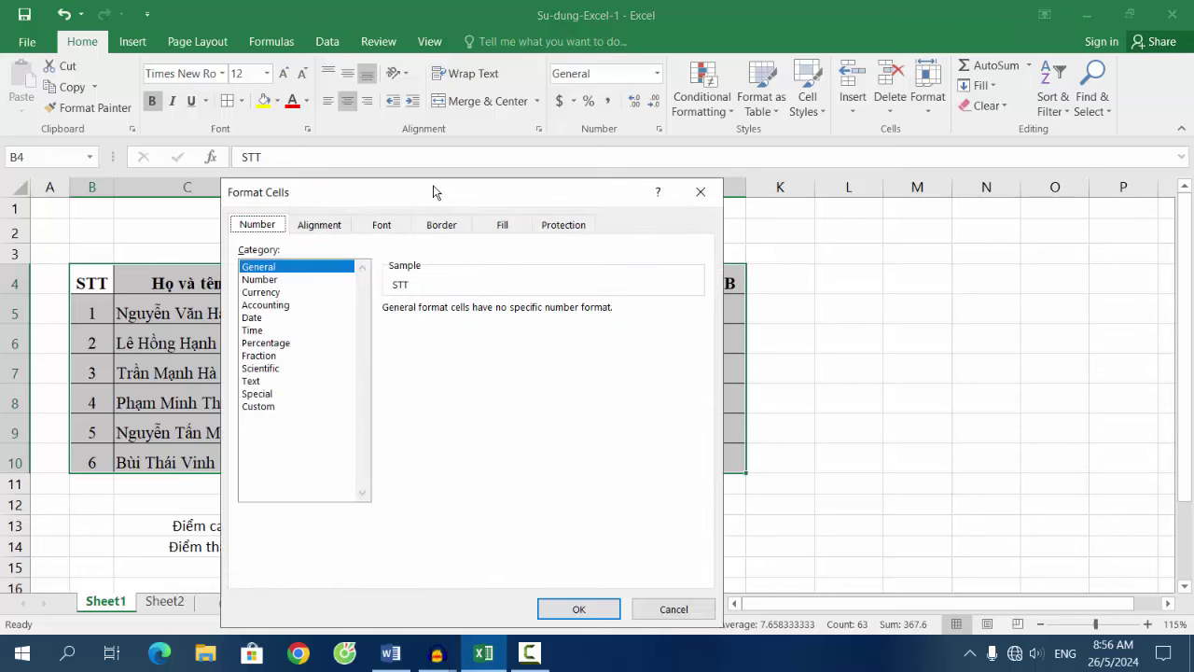
pyautogui.moveTo(433, 191); pyautogui.dragTo(549, 175)
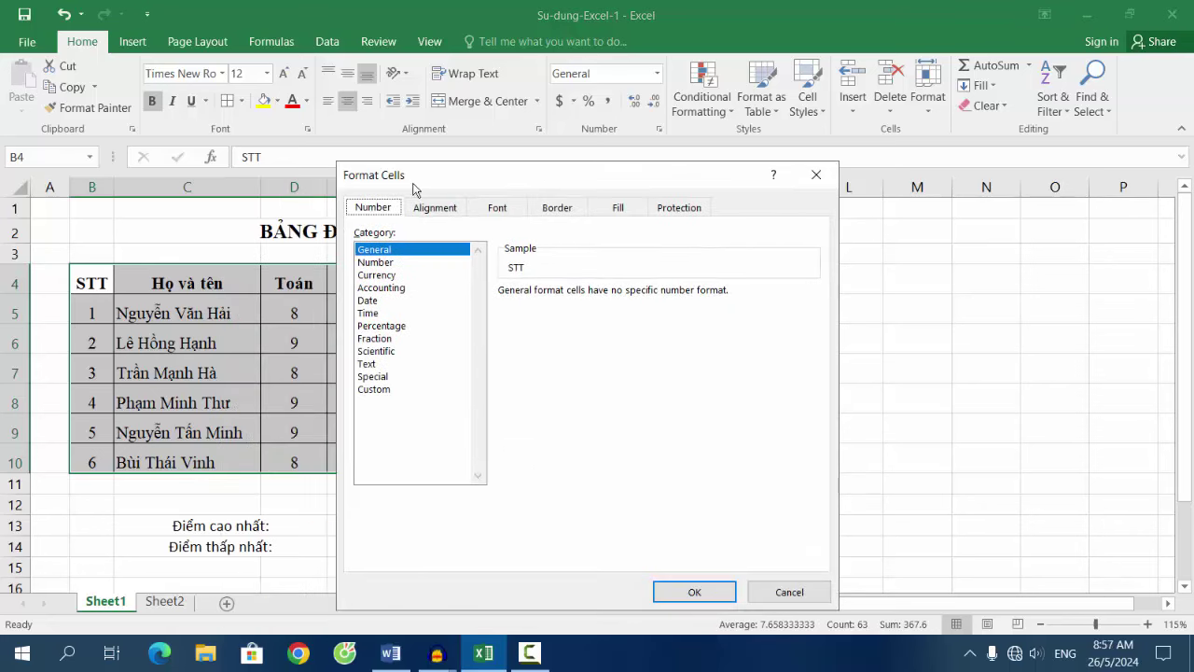
pyautogui.click(434, 209)
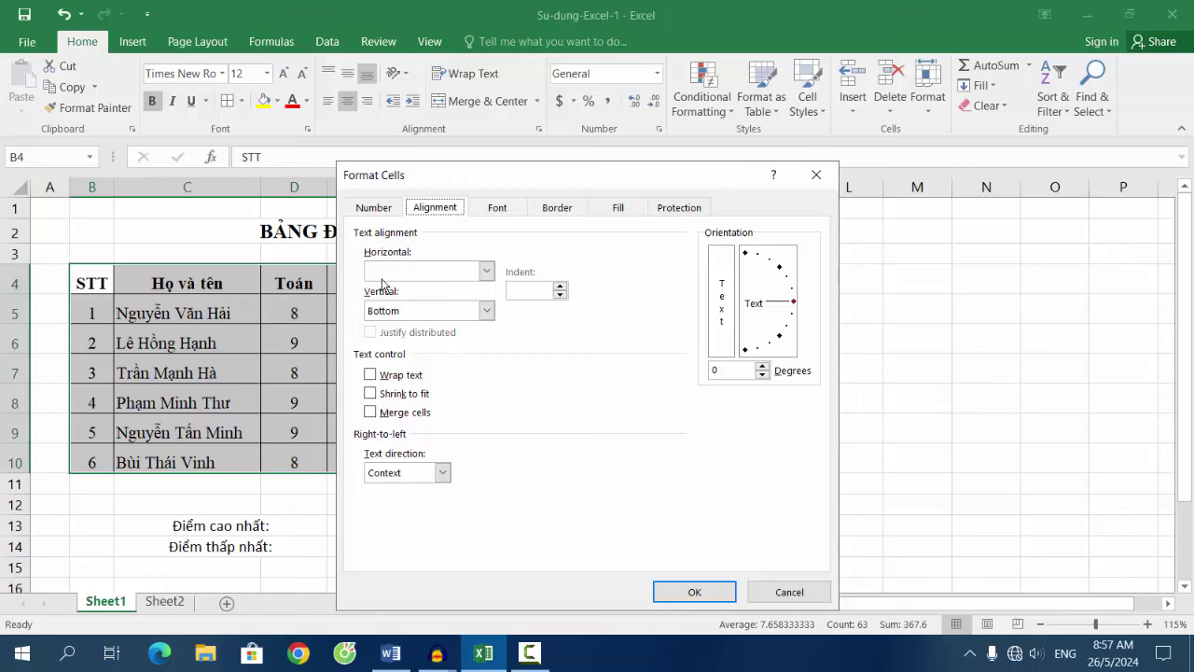
pyautogui.click(486, 276)
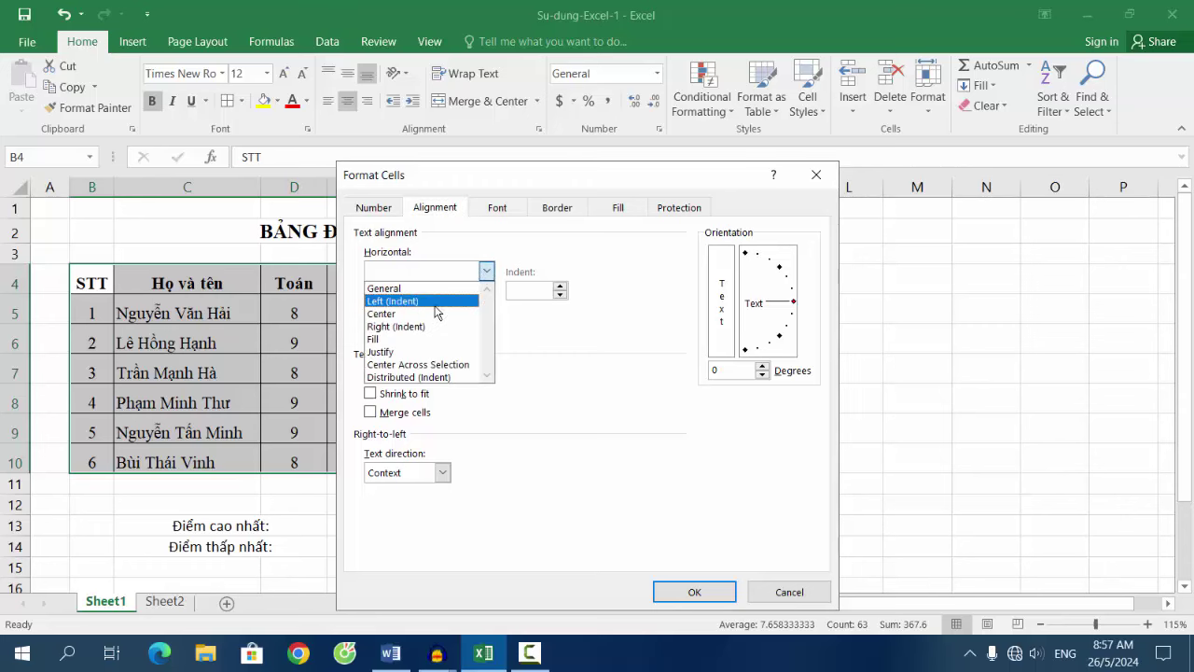
pyautogui.click(390, 311)
pyautogui.click(486, 310)
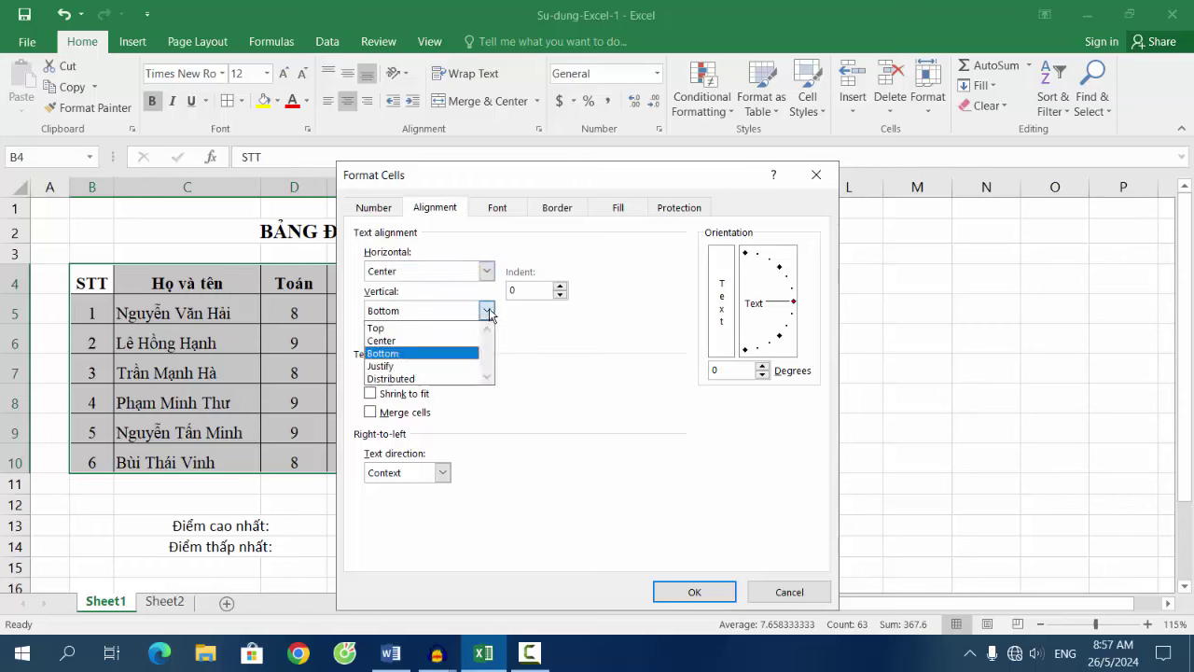
pyautogui.click(392, 342)
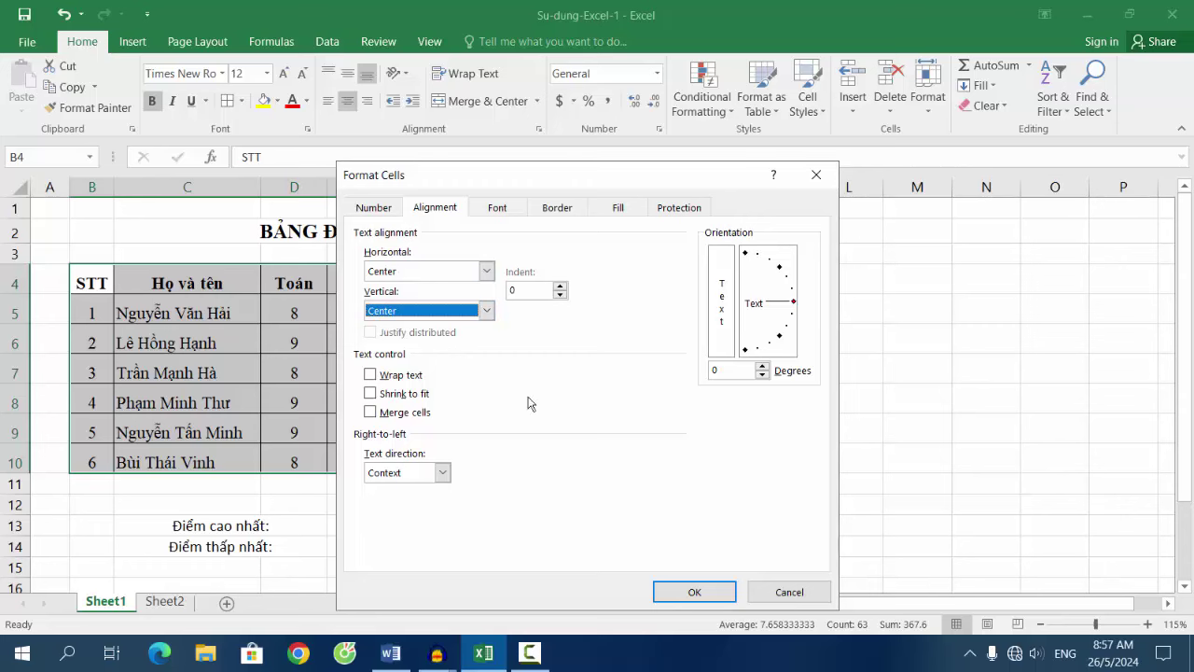
pyautogui.click(696, 591)
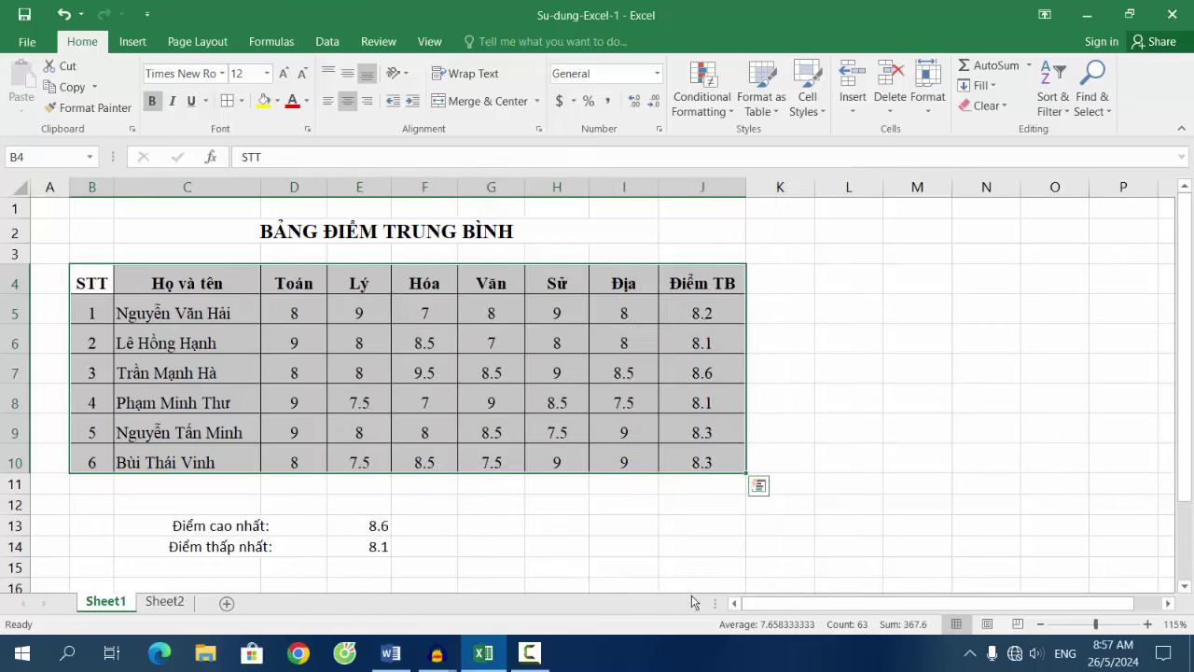
# - Left-align the student names in C5:C10
pyautogui.click(640, 528)
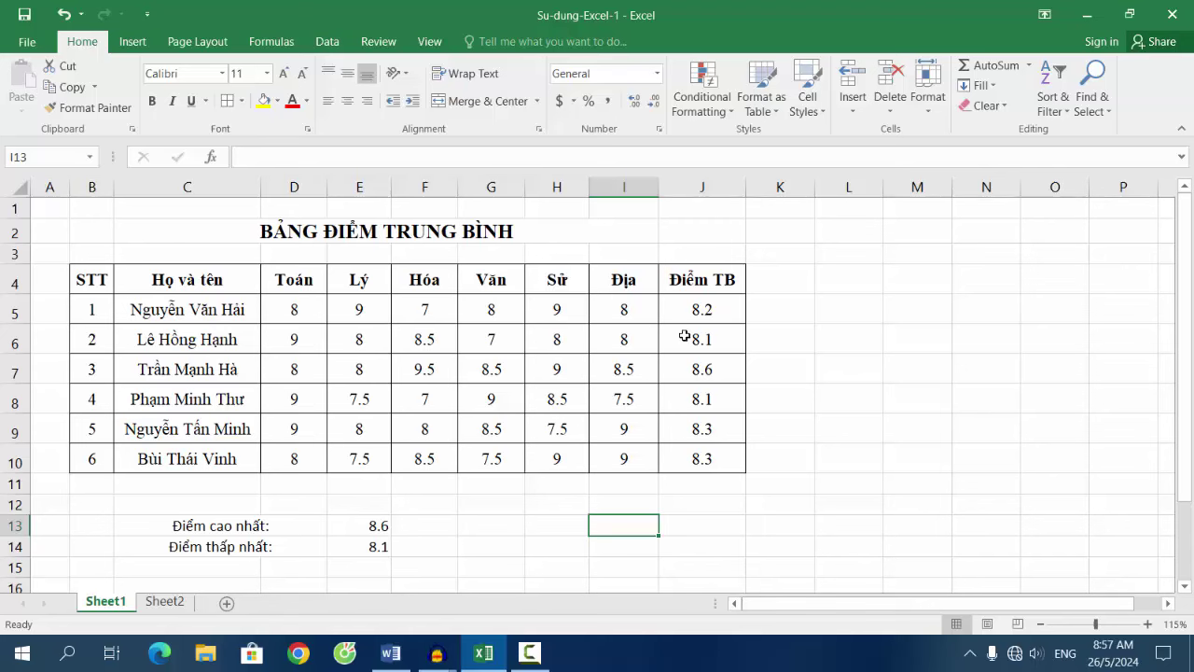
pyautogui.moveTo(227, 304); pyautogui.dragTo(229, 455)
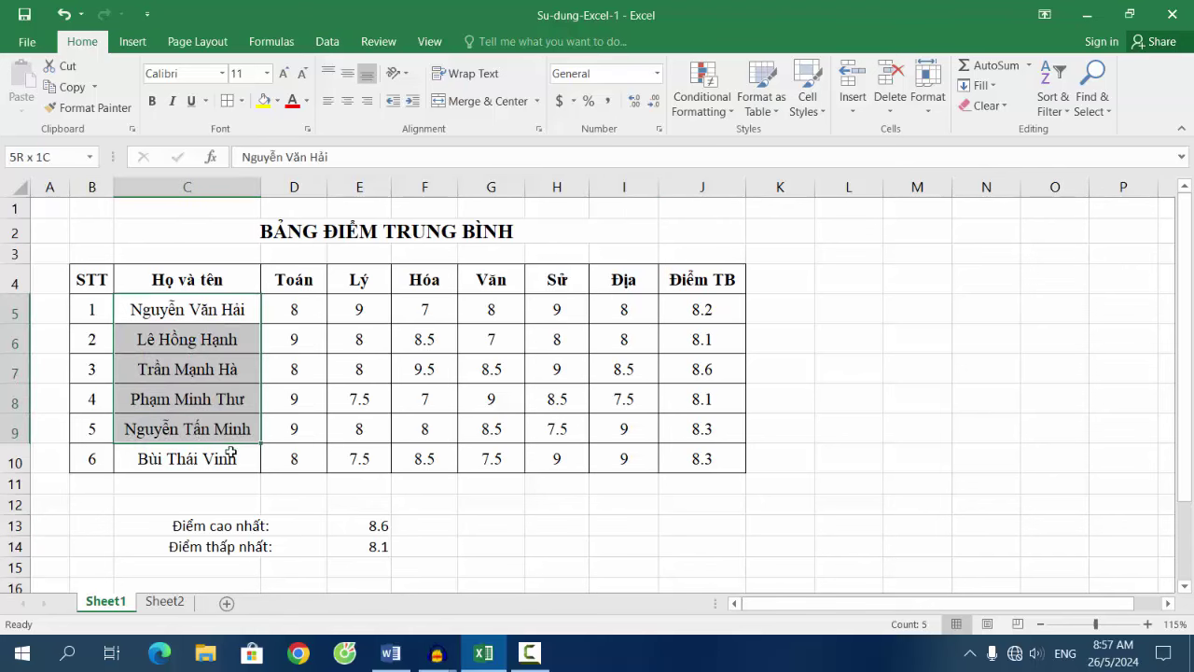
pyautogui.click(327, 101)
pyautogui.click(632, 437)
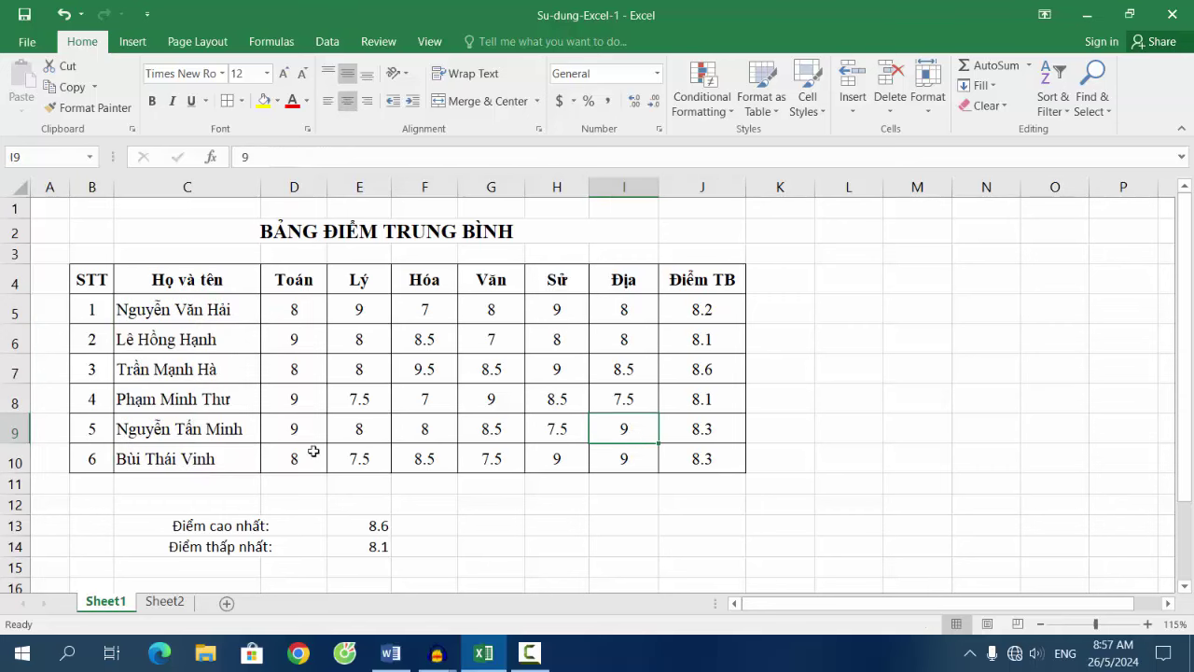
# - Select the whole table B4:J10 to review the formatting
pyautogui.click(85, 279)
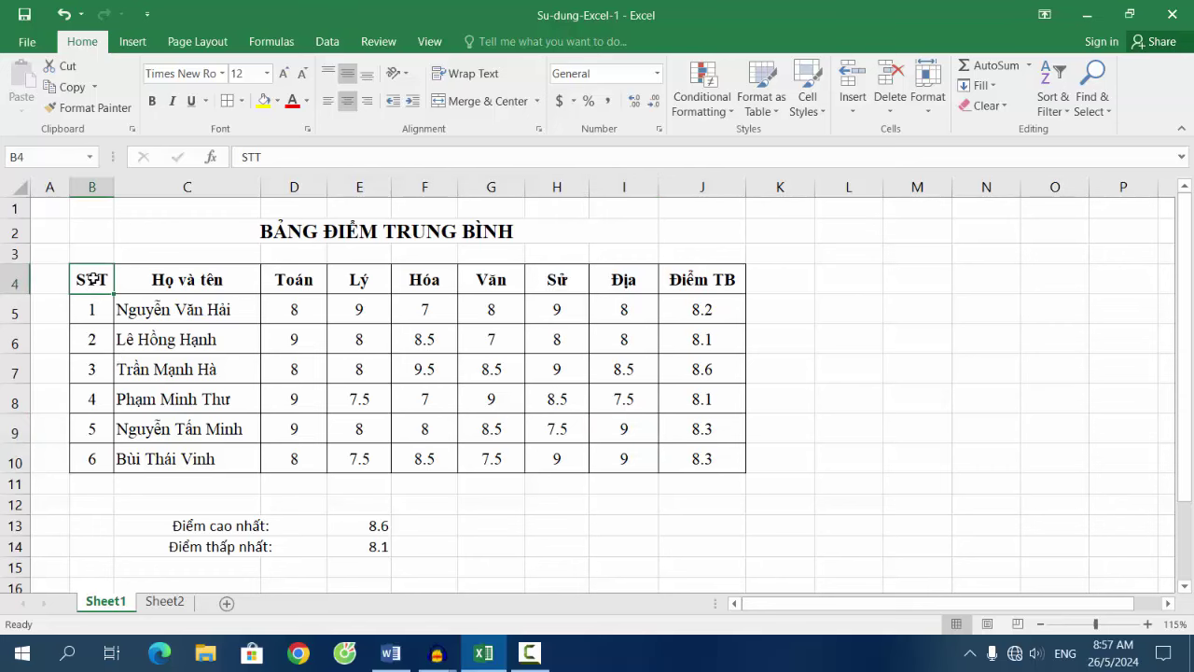
pyautogui.moveTo(91, 279); pyautogui.dragTo(708, 463)
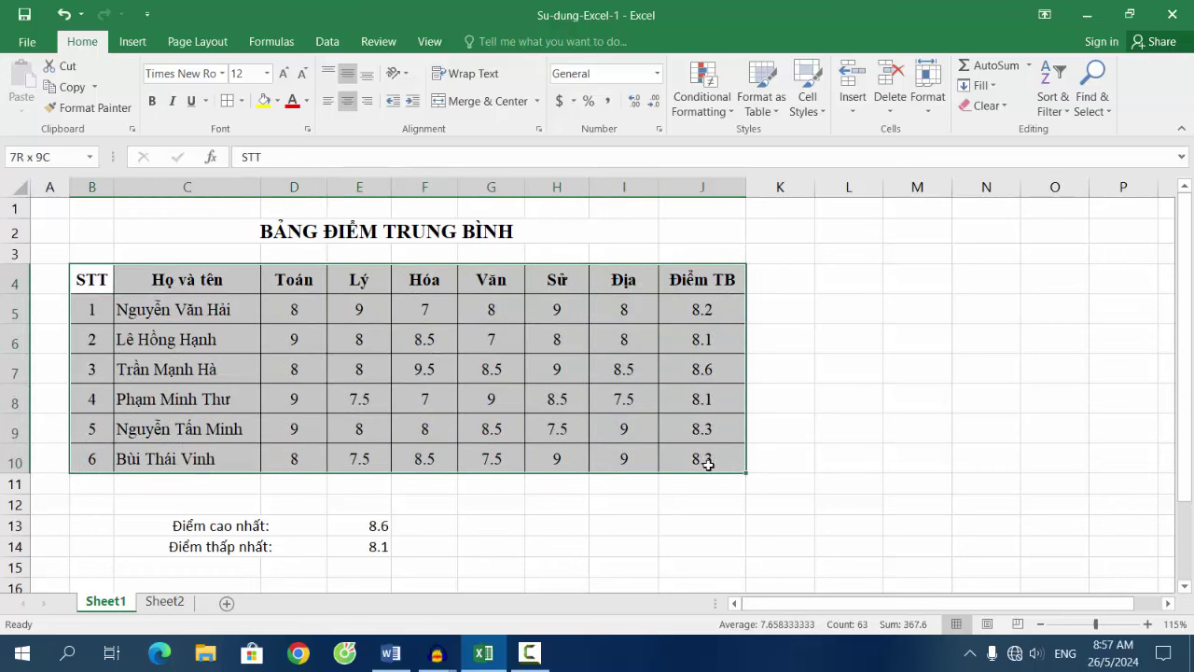
pyautogui.click(834, 431)
# - Minimize Excel and Word, refresh the desktop, and bring the Excel grade workbook back
pyautogui.click(1087, 15)
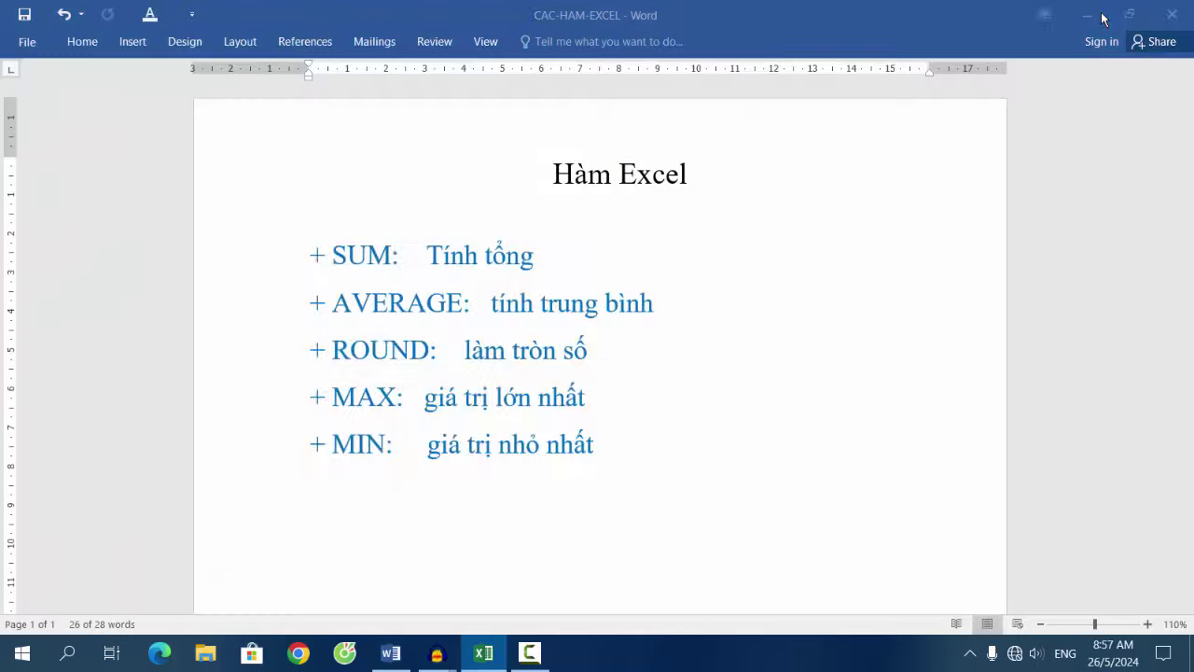
pyautogui.click(774, 298)
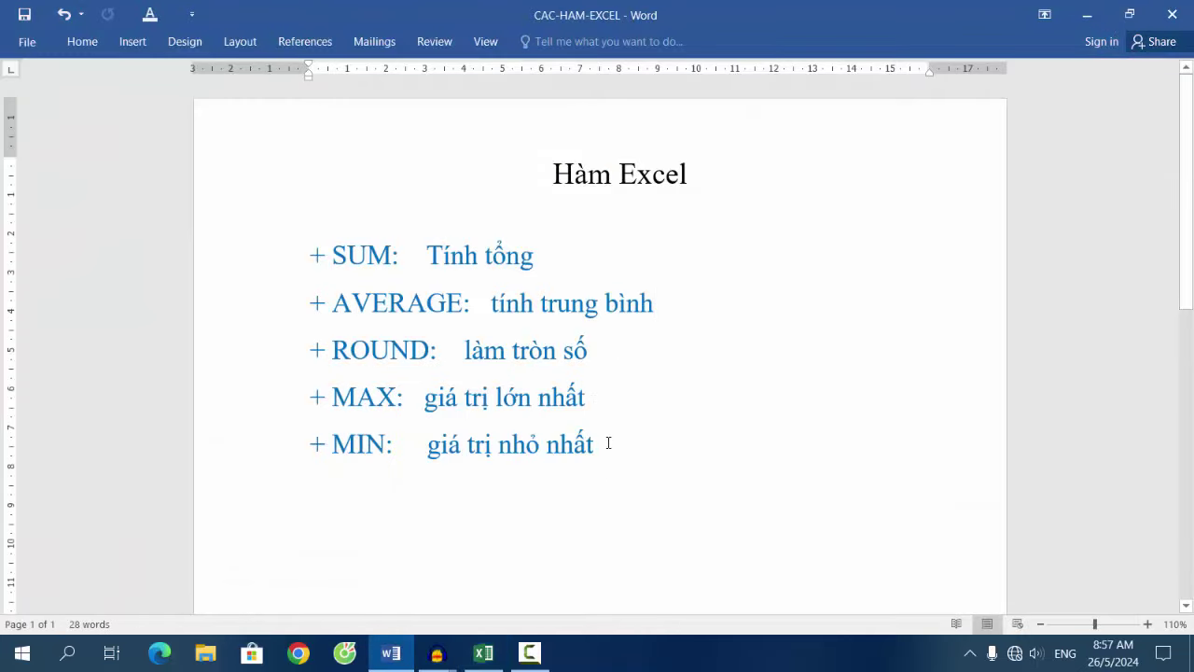
pyautogui.click(1087, 14)
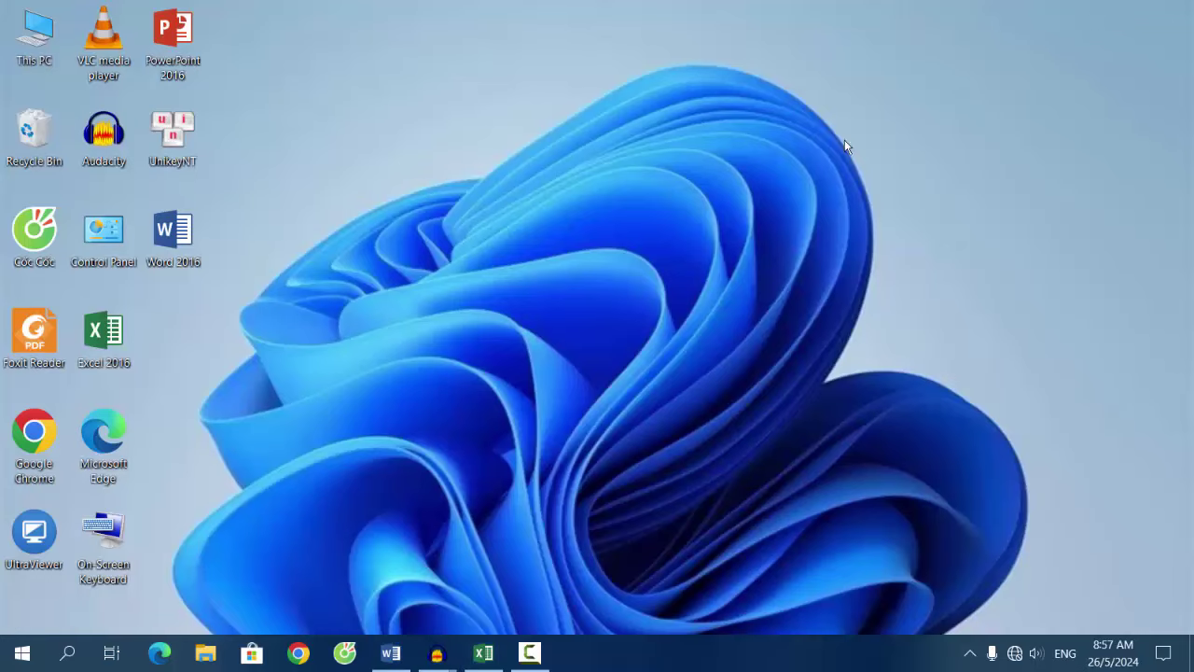
pyautogui.rightClick(309, 241)
pyautogui.rightClick(293, 225)
pyautogui.click(311, 280)
pyautogui.click(483, 653)
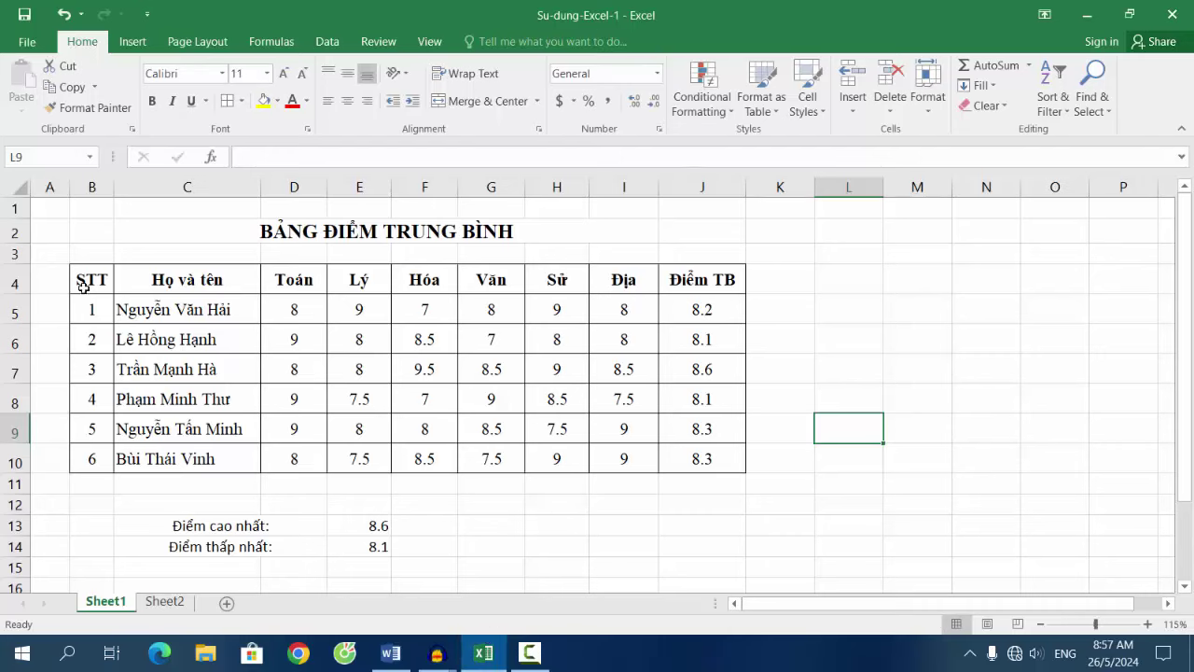
# - Fill header row B4:J4 green, STT cells B5:B10 light blue and Điểm TB cells J5:J10 yellow
pyautogui.moveTo(83, 286); pyautogui.dragTo(672, 279)
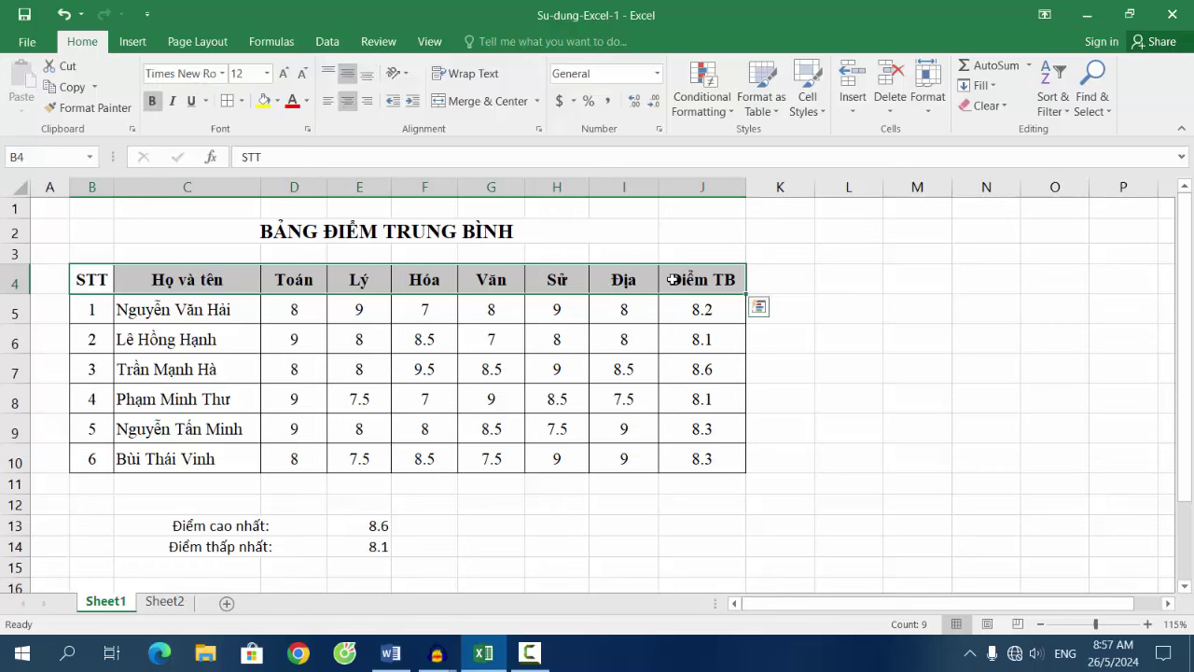
pyautogui.click(277, 101)
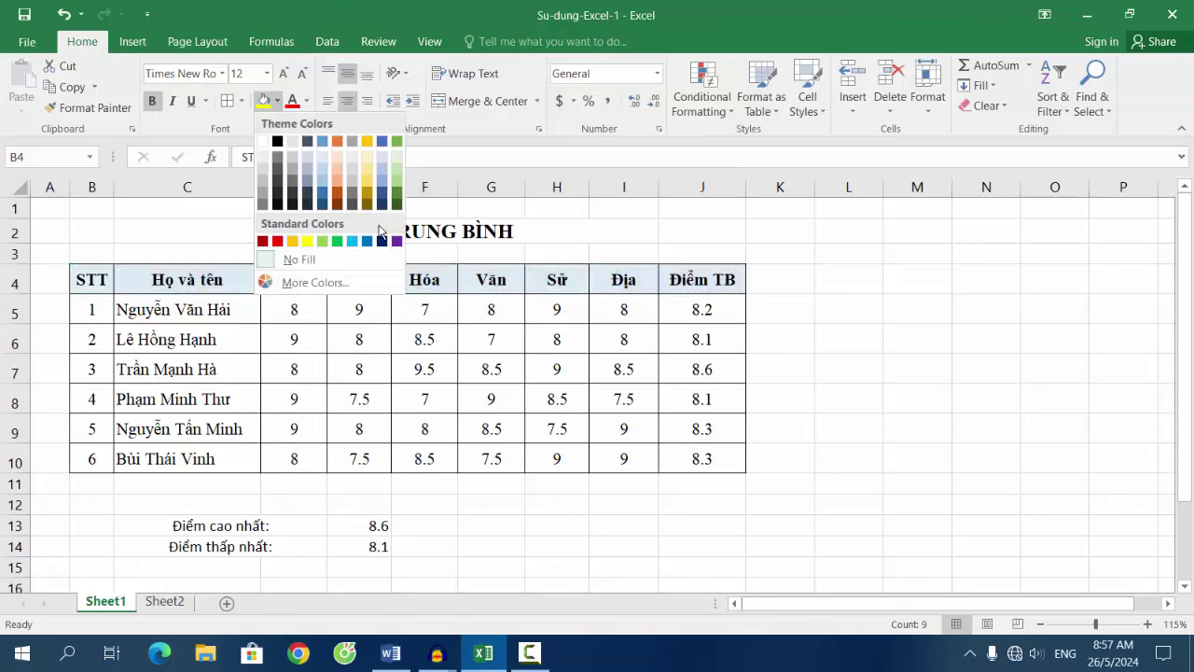
pyautogui.click(399, 171)
pyautogui.moveTo(92, 304); pyautogui.dragTo(92, 457)
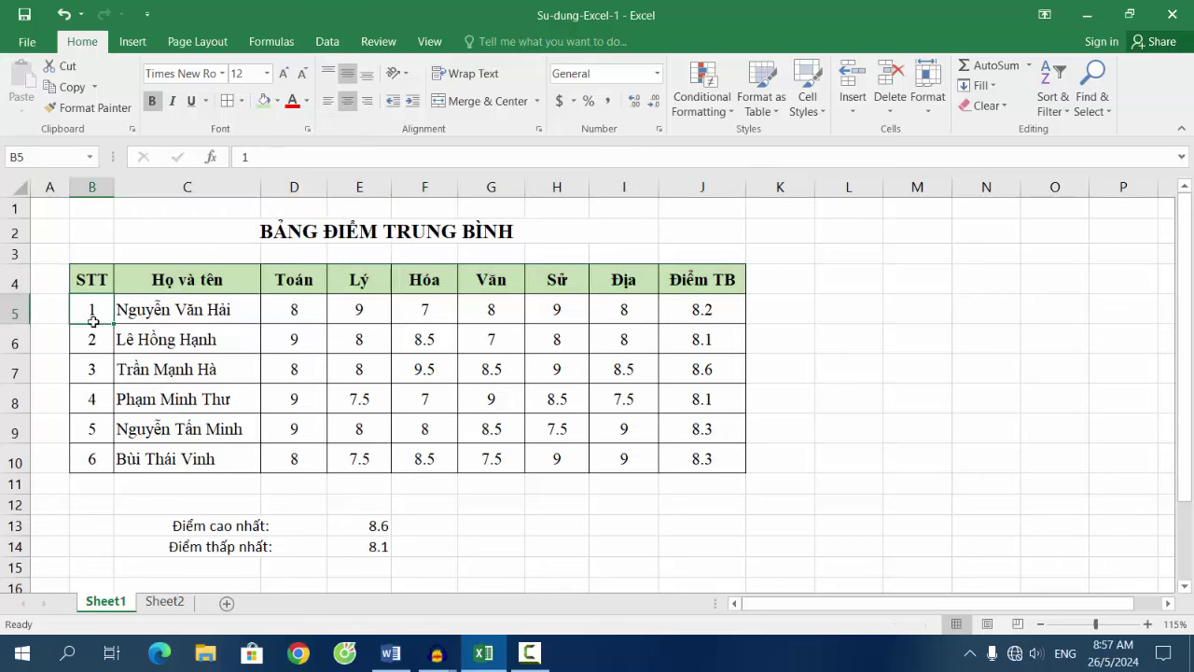
pyautogui.click(277, 100)
pyautogui.click(352, 241)
pyautogui.click(832, 374)
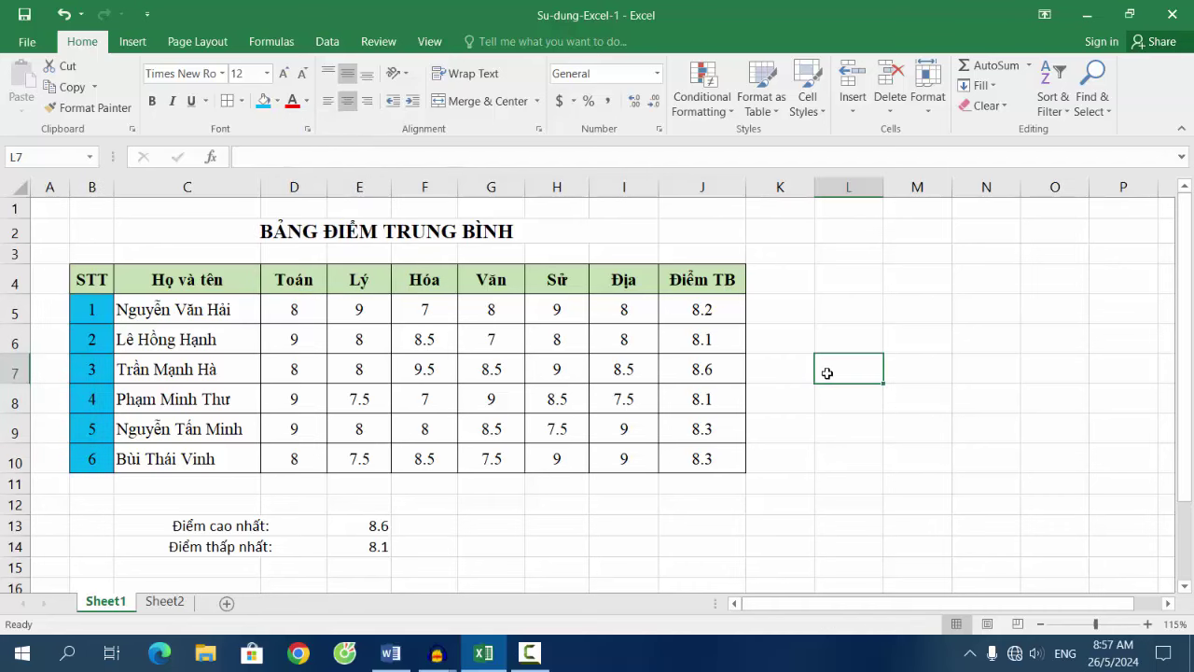
pyautogui.moveTo(705, 298); pyautogui.dragTo(705, 457)
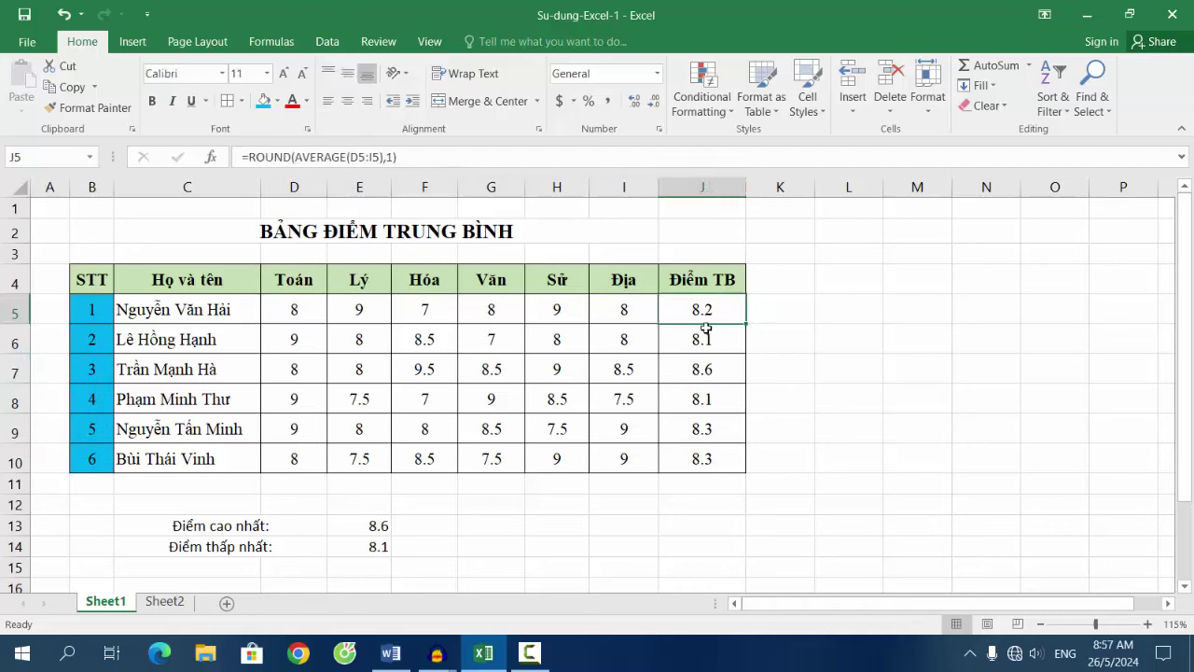
pyautogui.click(277, 101)
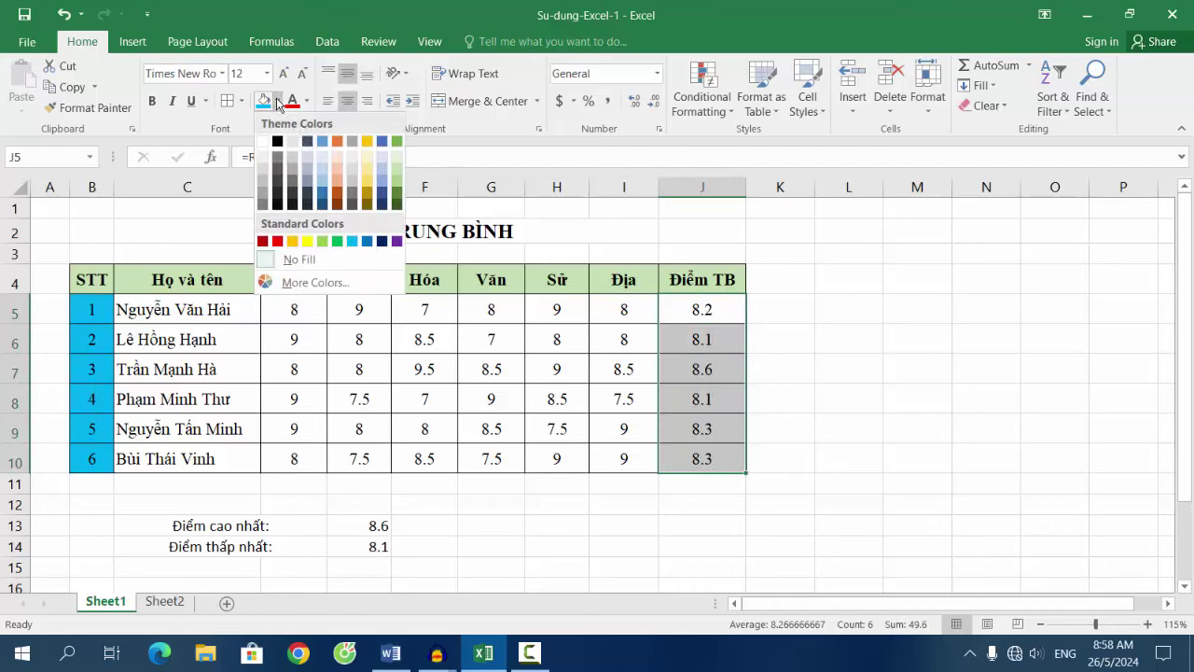
pyautogui.click(368, 172)
pyautogui.click(834, 368)
pyautogui.scroll(-1, 828, 359)
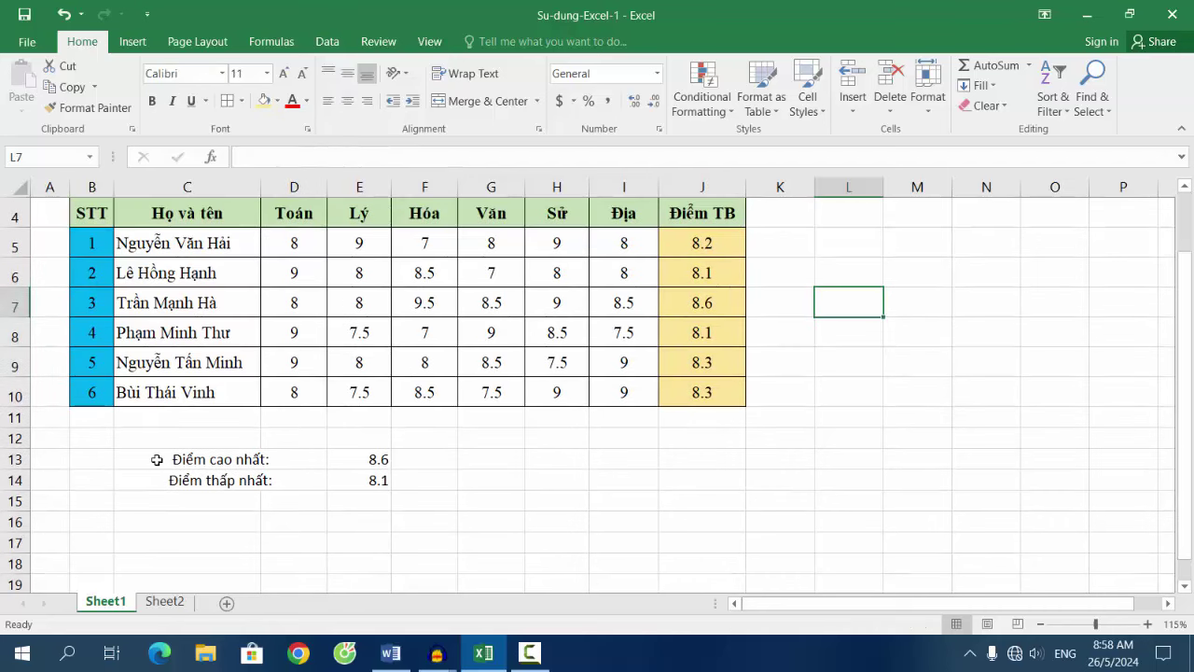
# - Make the highest and lowest score rows (C13:E14) bold Times New Roman
pyautogui.moveTo(157, 459); pyautogui.dragTo(354, 484)
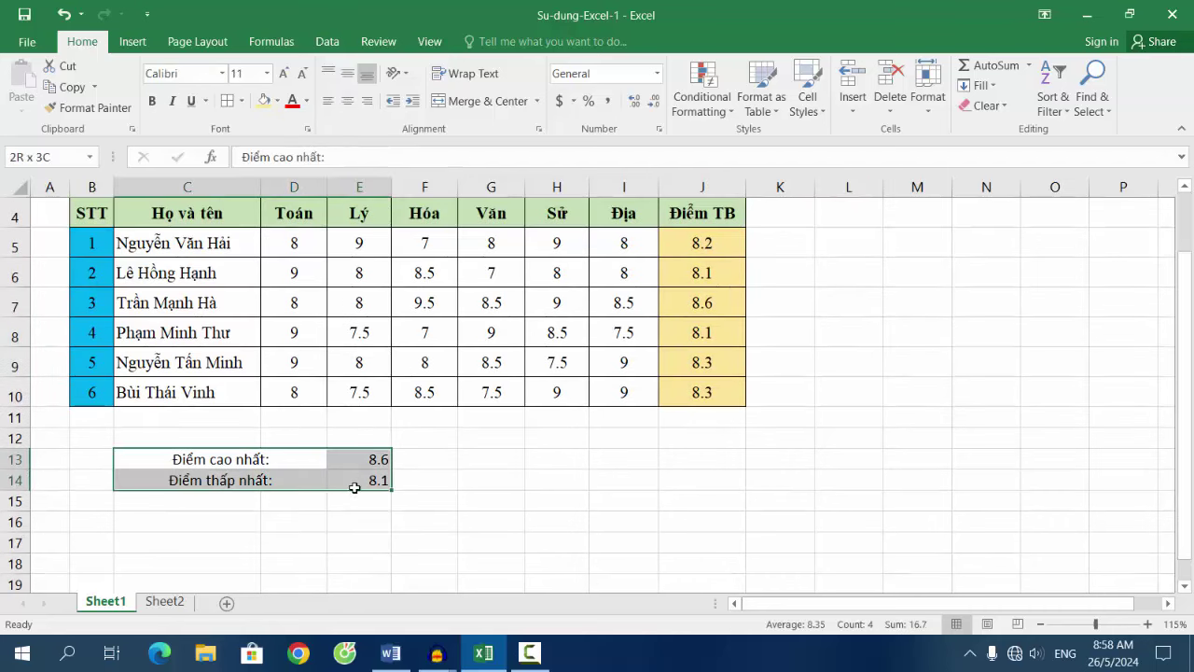
pyautogui.click(183, 71)
pyautogui.write('Times New Ro')
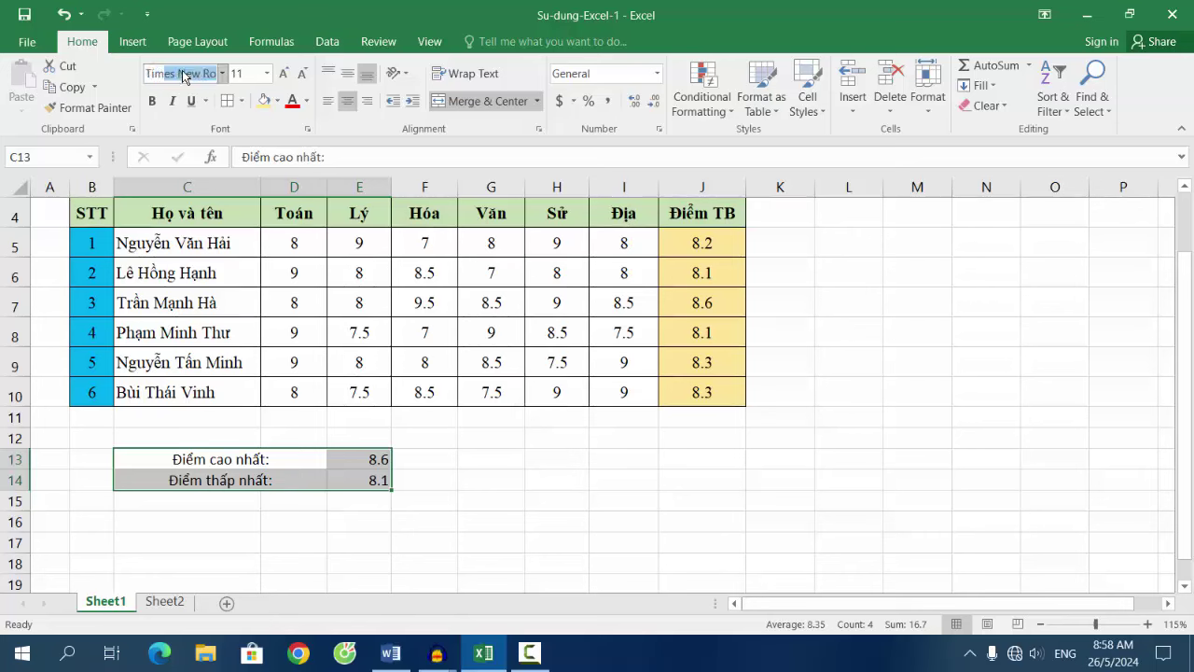
pyautogui.press('Return')
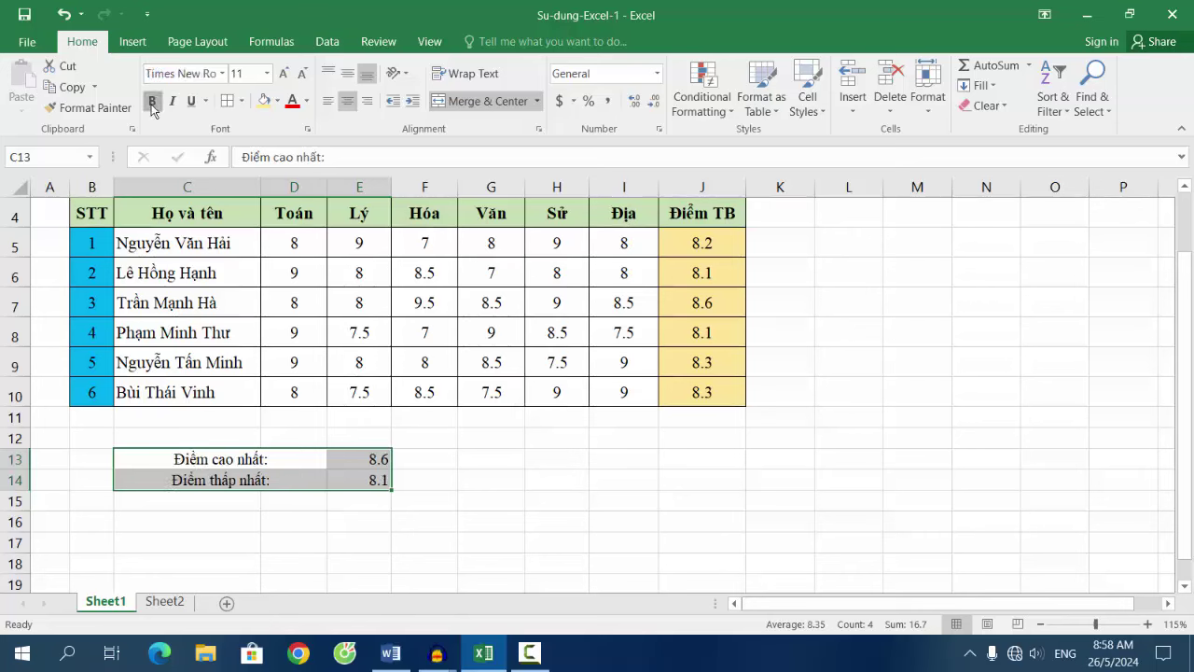
pyautogui.click(151, 101)
pyautogui.click(485, 457)
pyautogui.scroll(-1, 518, 451)
pyautogui.scroll(2, 519, 451)
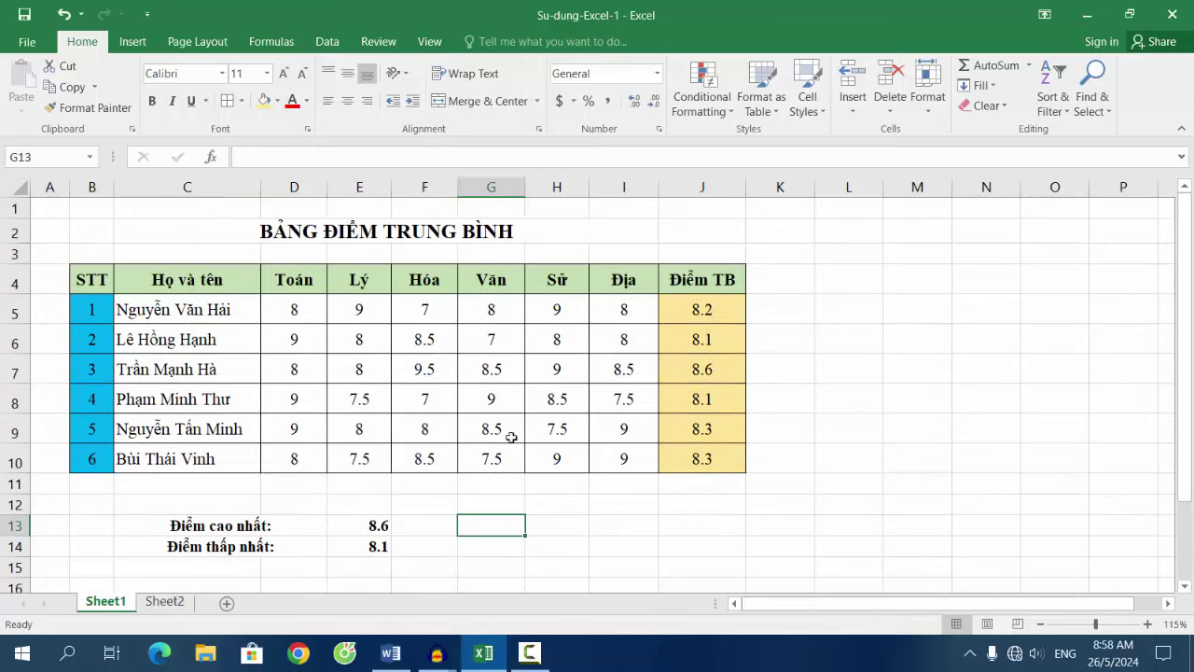
# - Italicize the header row B4:J4, save the workbook, and switch to Sheet2
pyautogui.moveTo(120, 280); pyautogui.dragTo(701, 280)
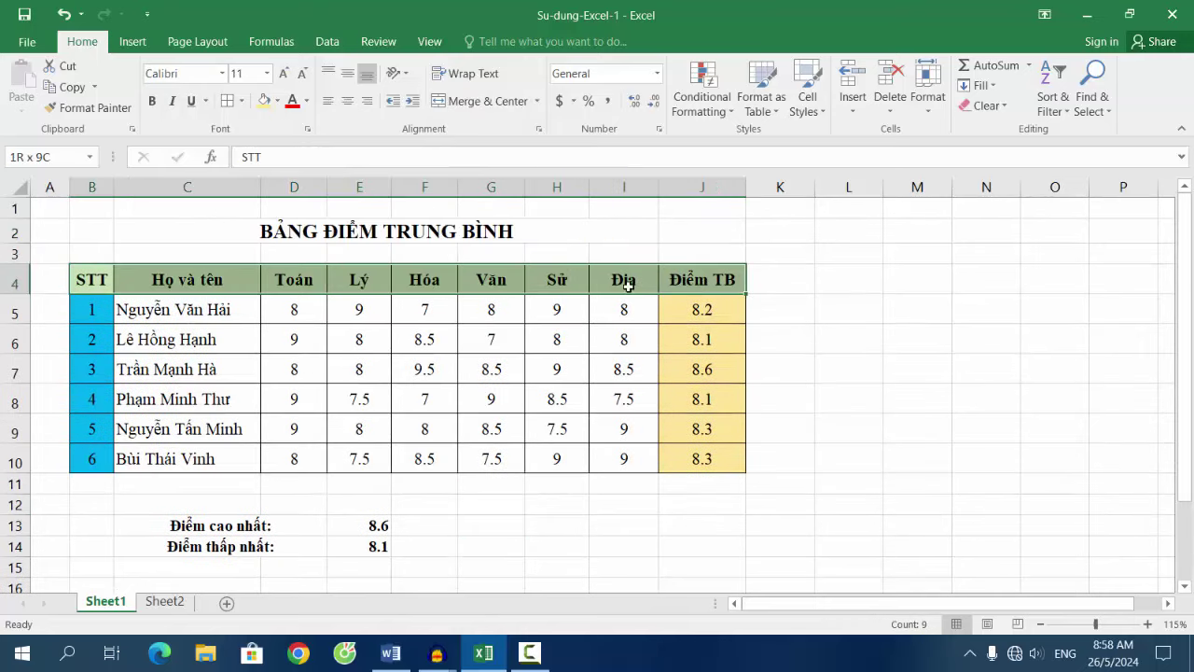
pyautogui.click(172, 101)
pyautogui.click(933, 400)
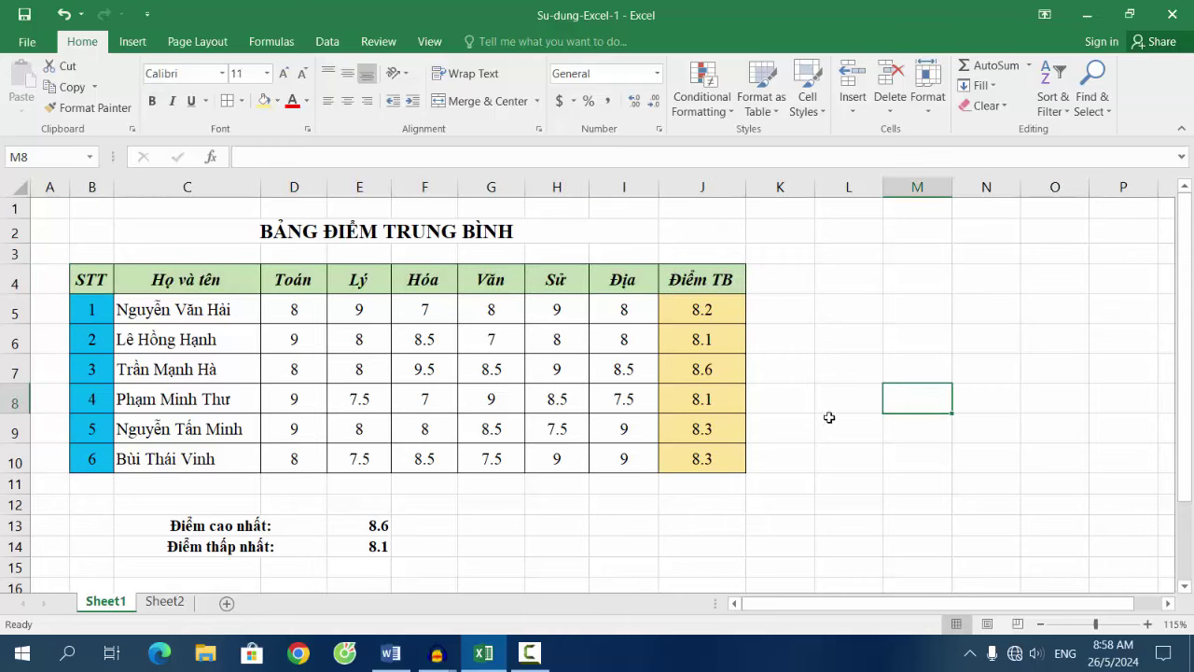
pyautogui.scroll(-1, 820, 421)
pyautogui.scroll(-5, 819, 421)
pyautogui.scroll(6, 819, 422)
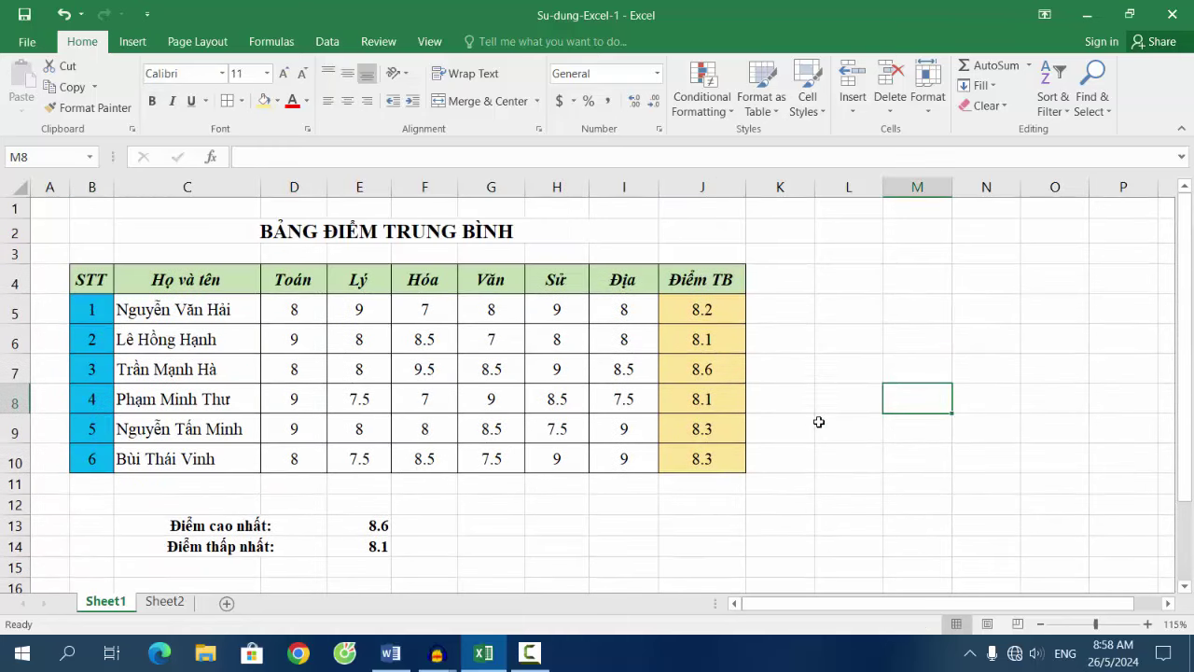
pyautogui.click(24, 15)
pyautogui.click(166, 601)
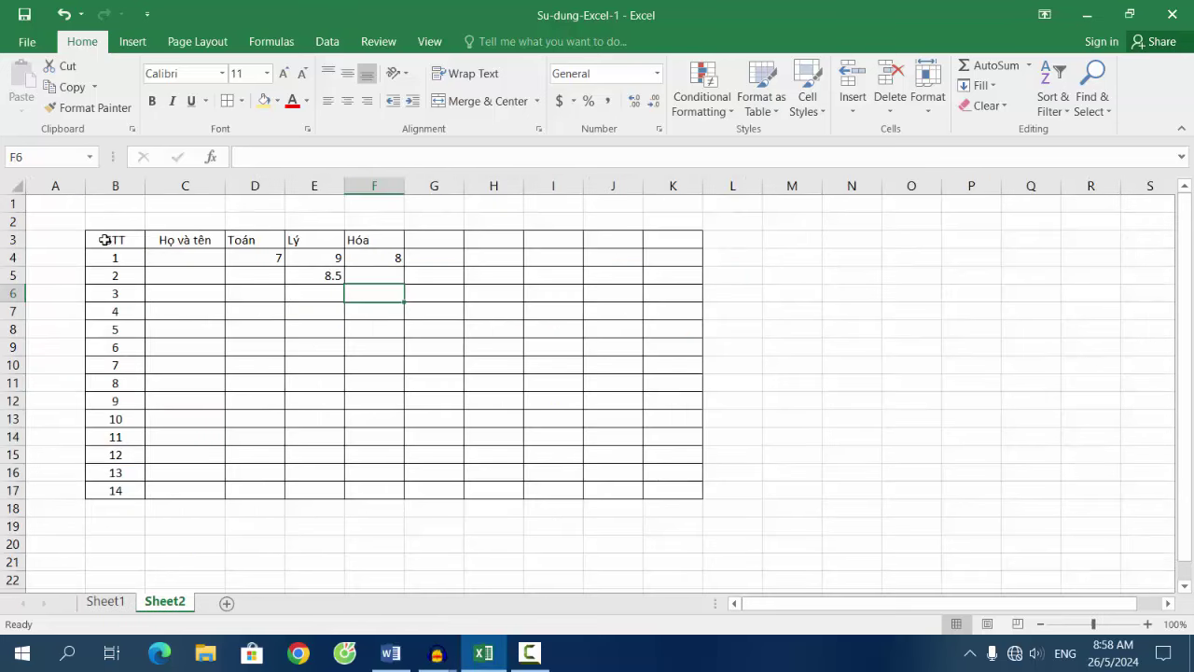